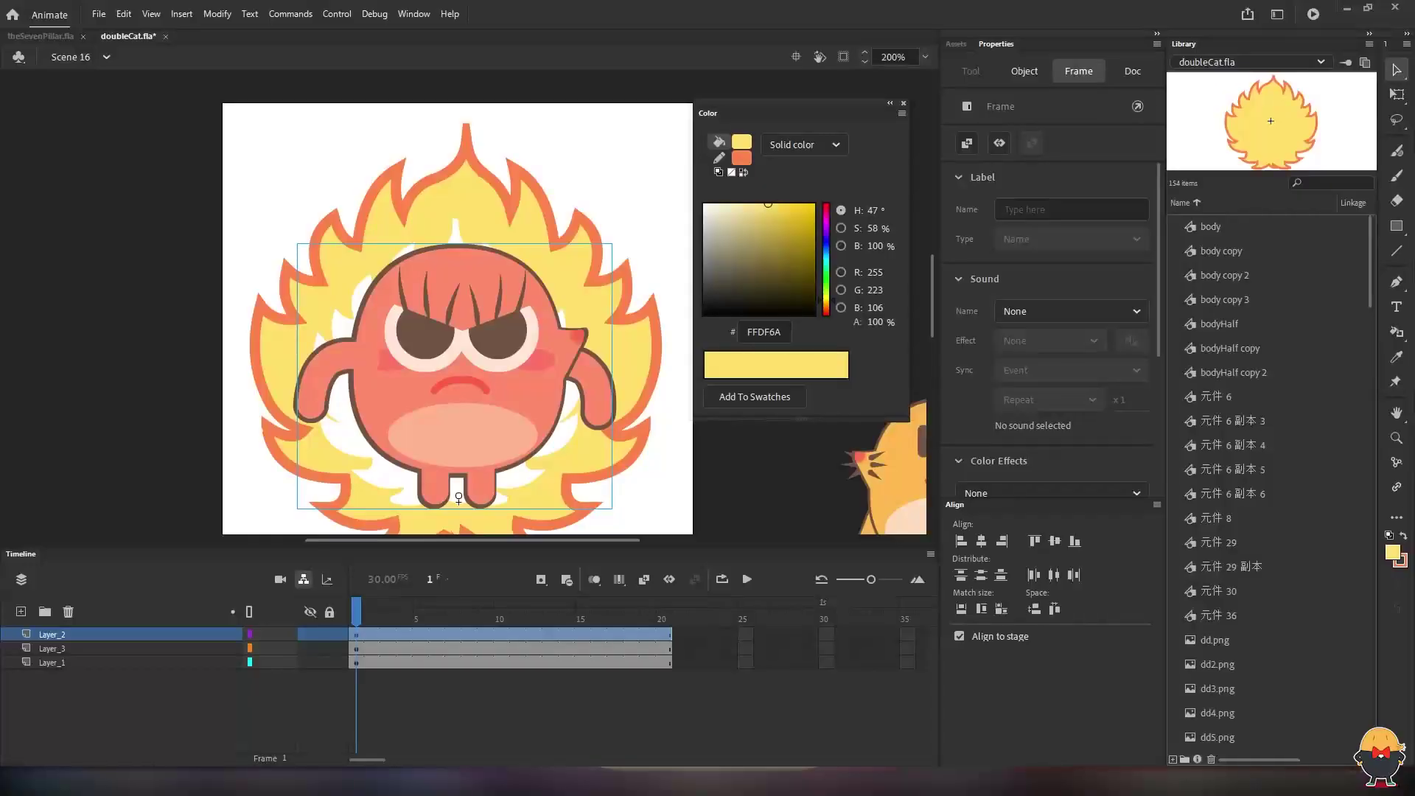
Play the scene's timeline to preview the flame animation around the character
click(635, 188)
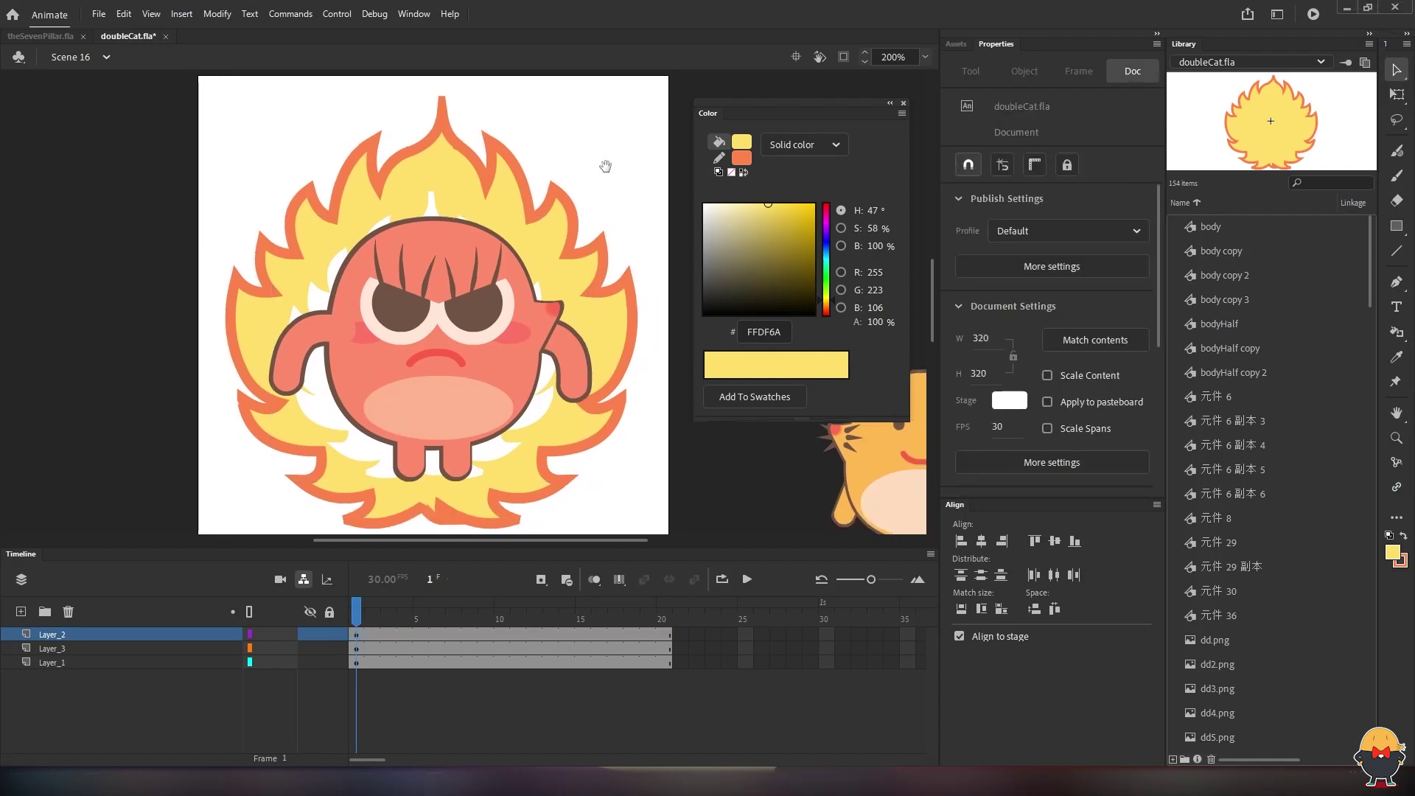
key(Return)
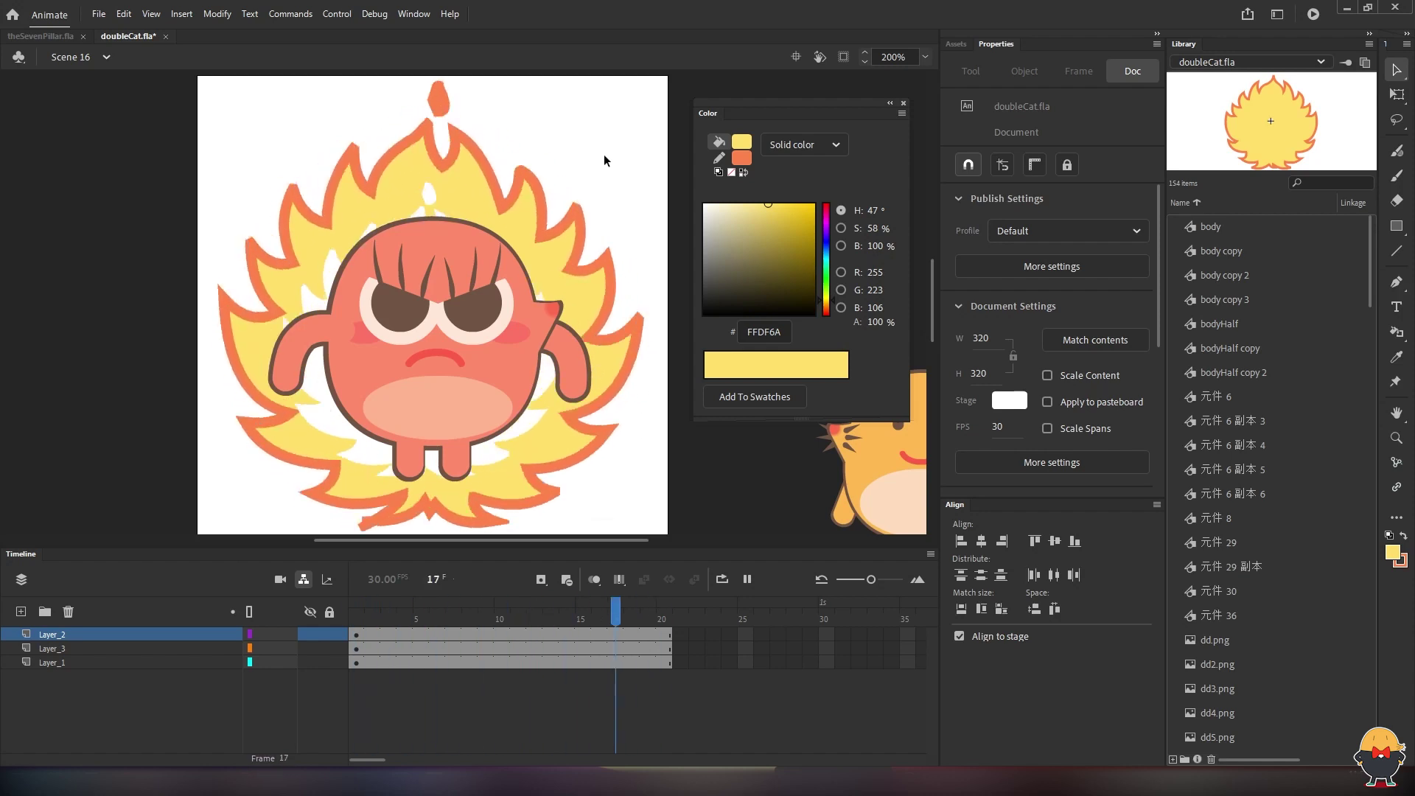
key(Return)
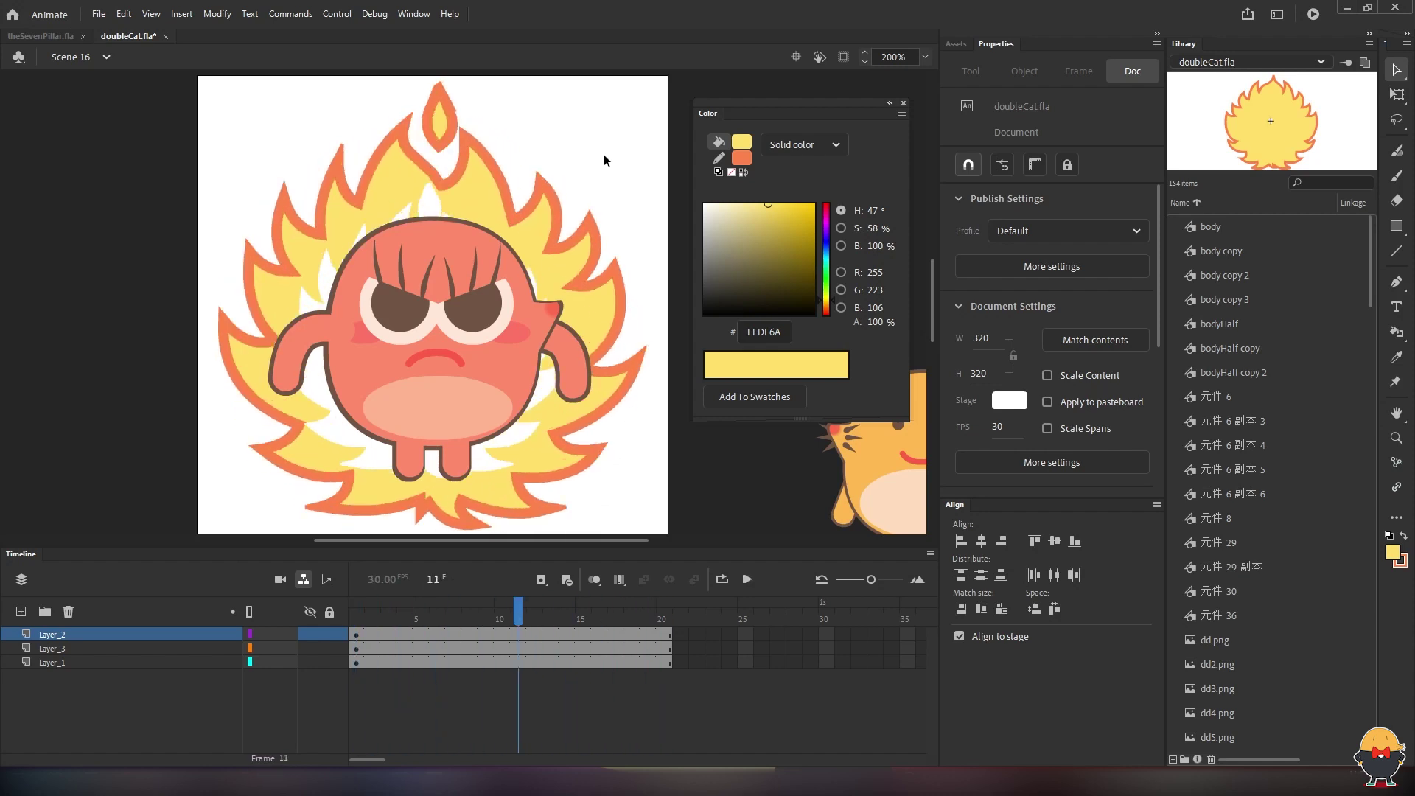
Set the character graphic to play in a loop and preview the scene
click(436, 351)
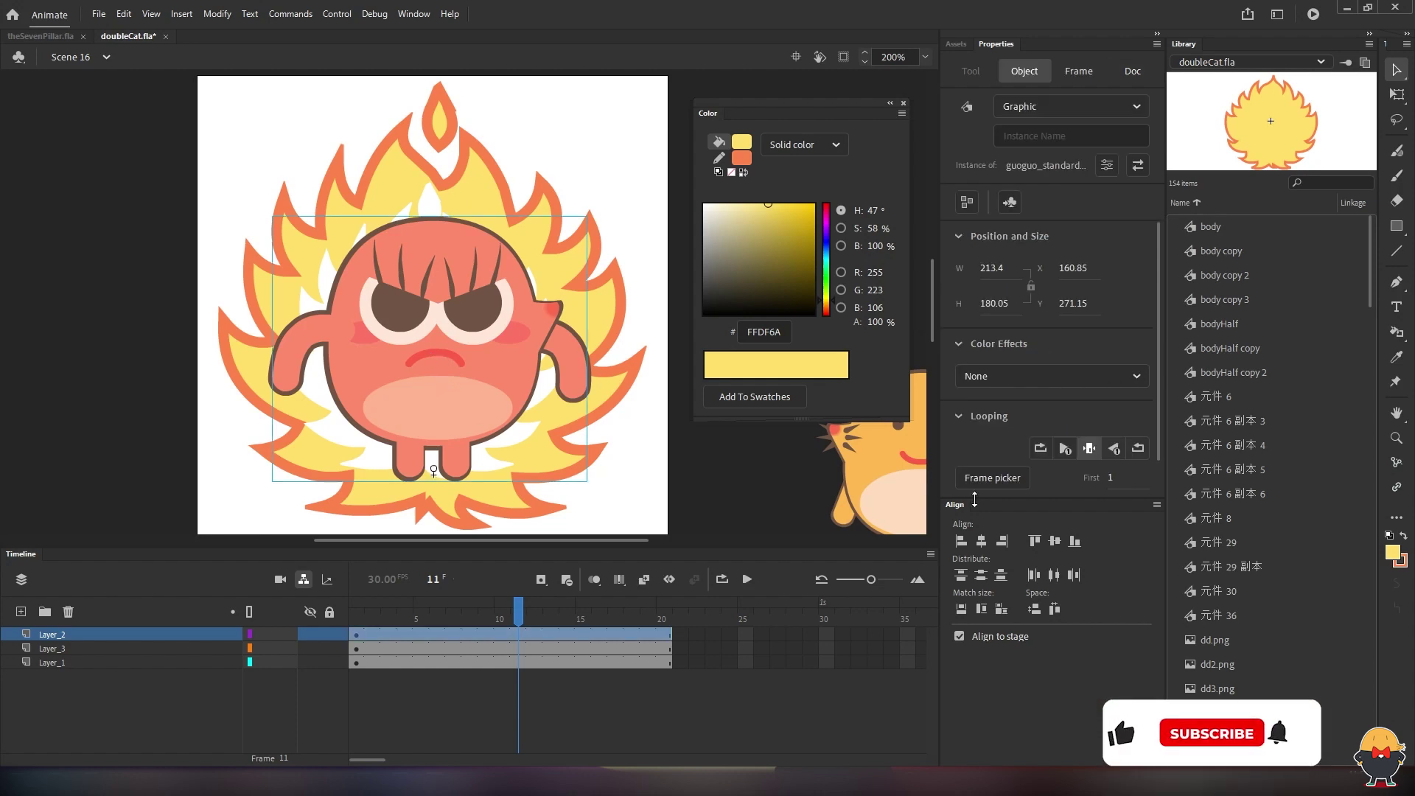
click(1042, 448)
click(775, 465)
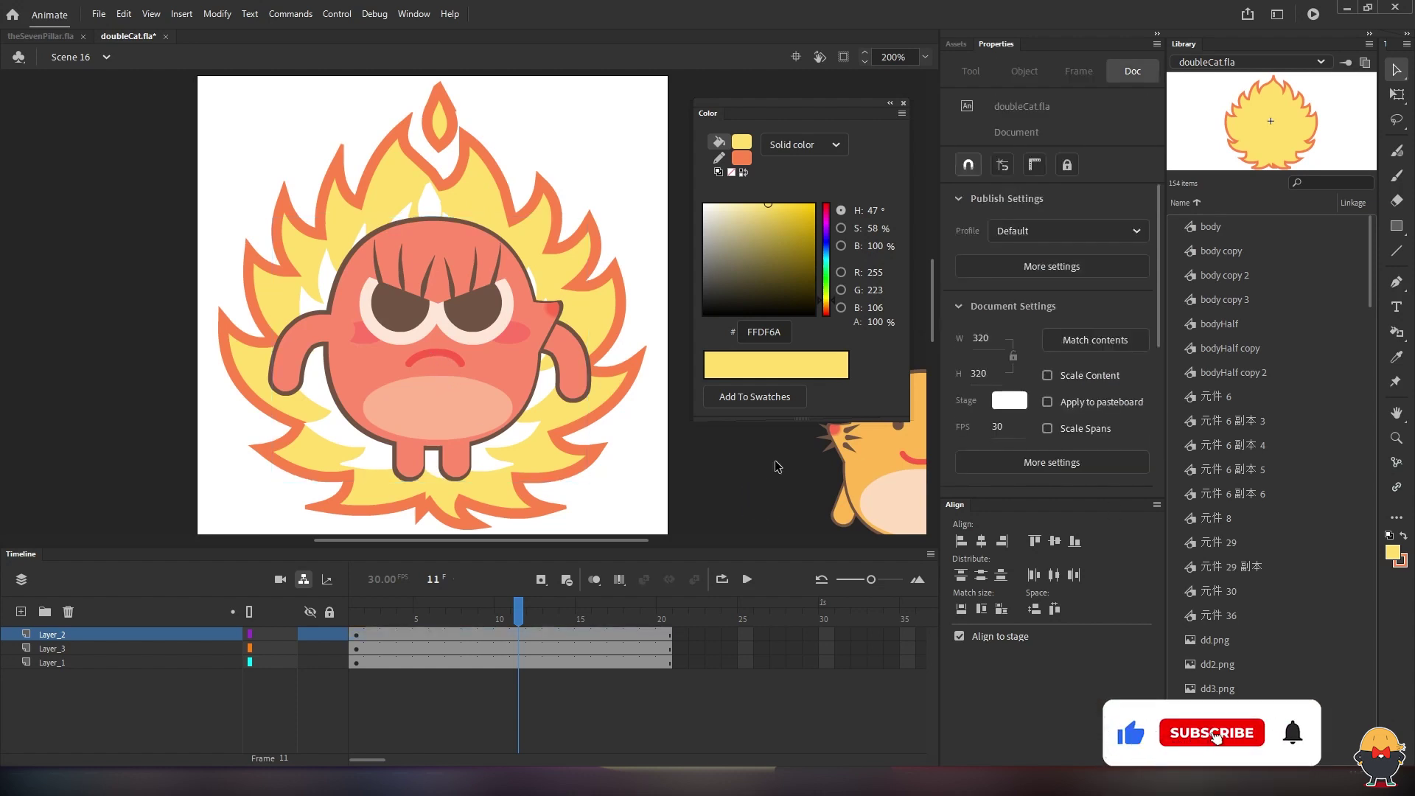
key(Return)
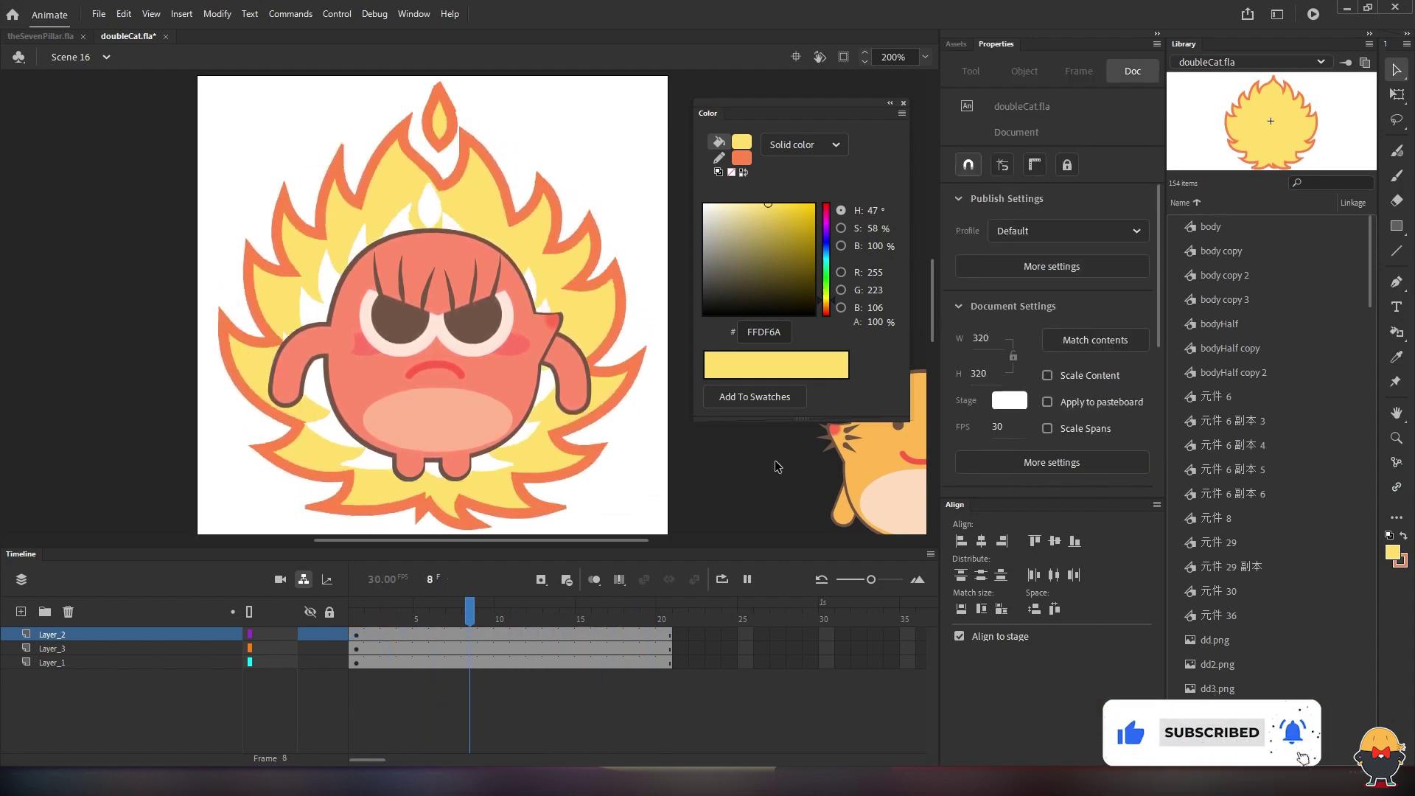
key(Return)
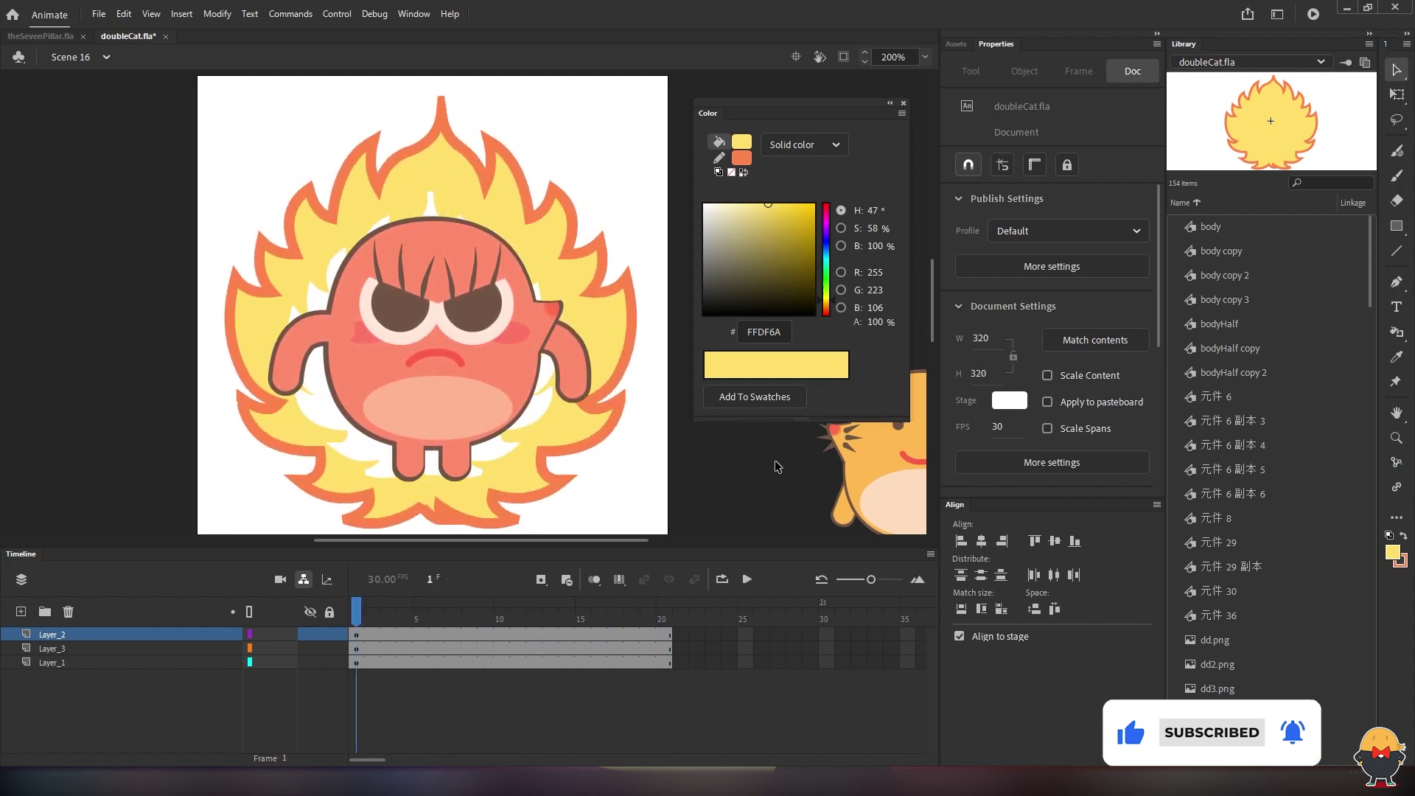
Return the character graphic to single-frame playback and preview the scene
click(443, 361)
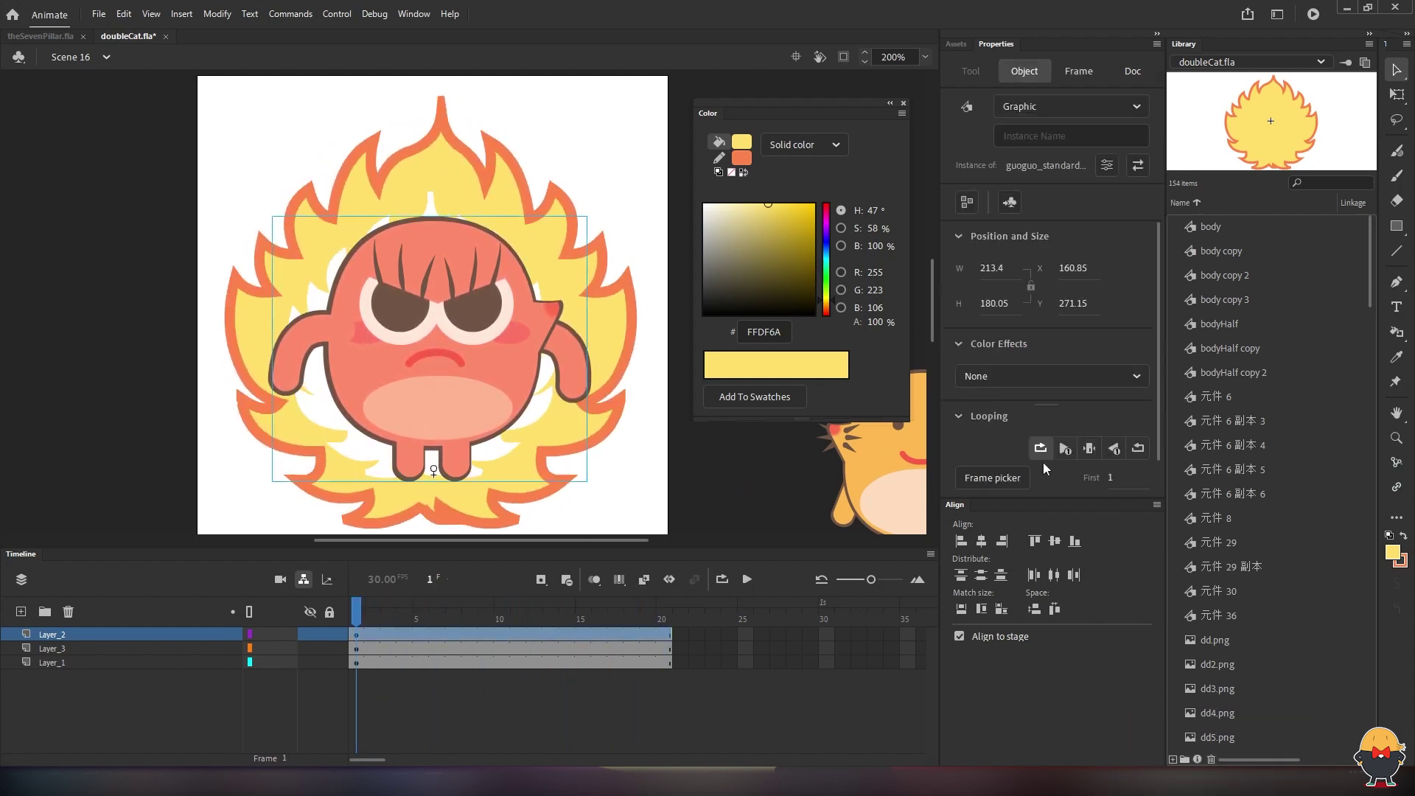
click(1089, 449)
click(744, 457)
key(Return)
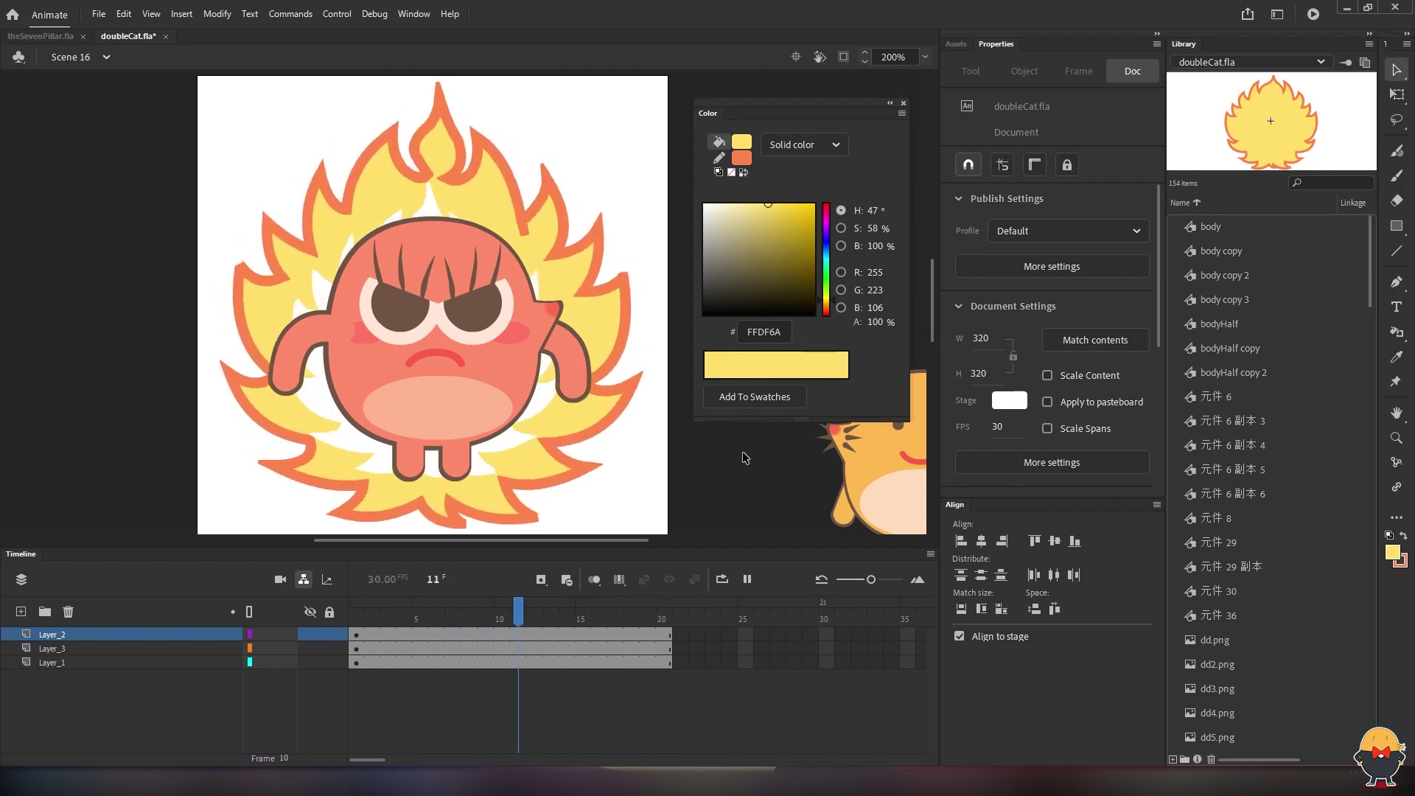
key(Return)
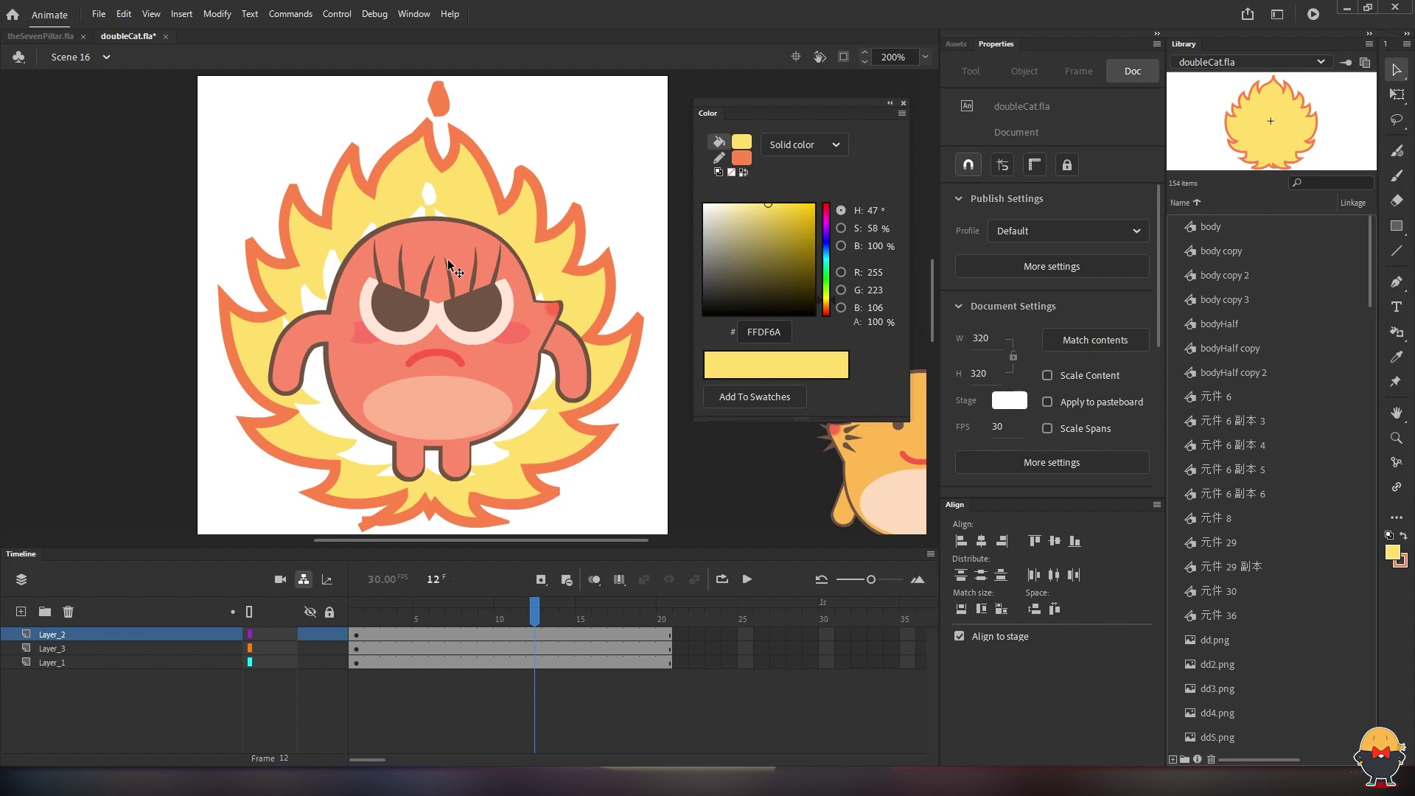
Go back to frame 1 and open the angry character's symbol for editing in place
drag(586, 142, 601, 176)
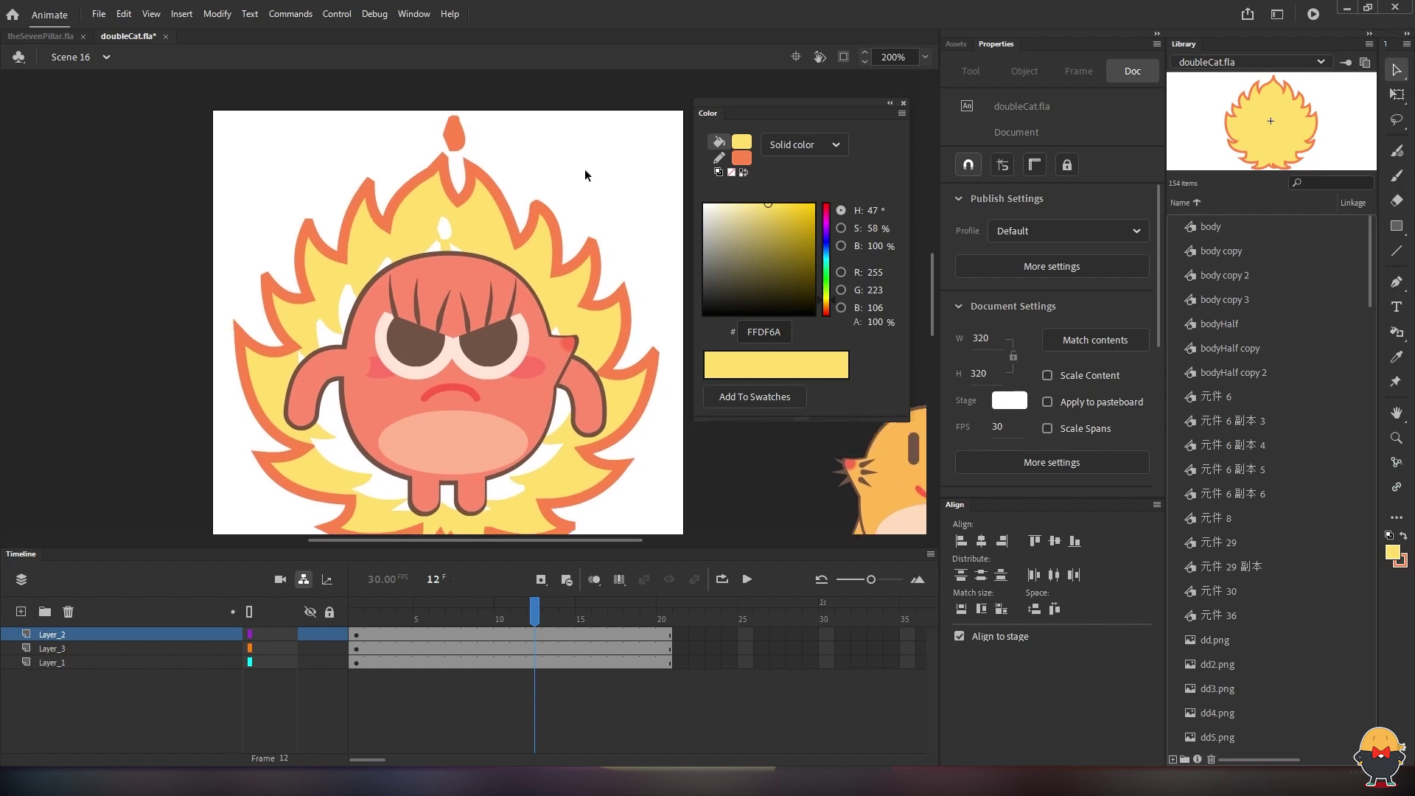
key(shift+comma)
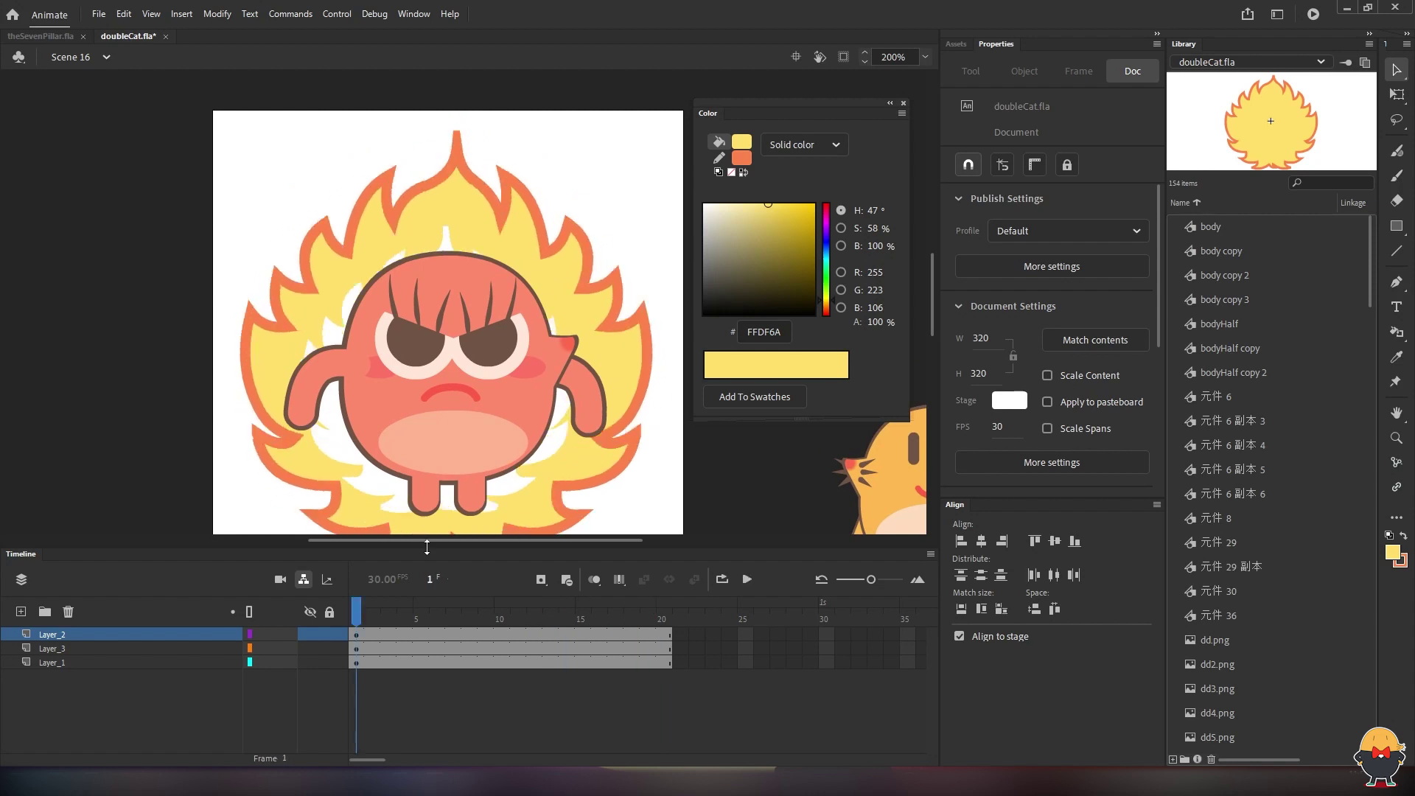
click(426, 353)
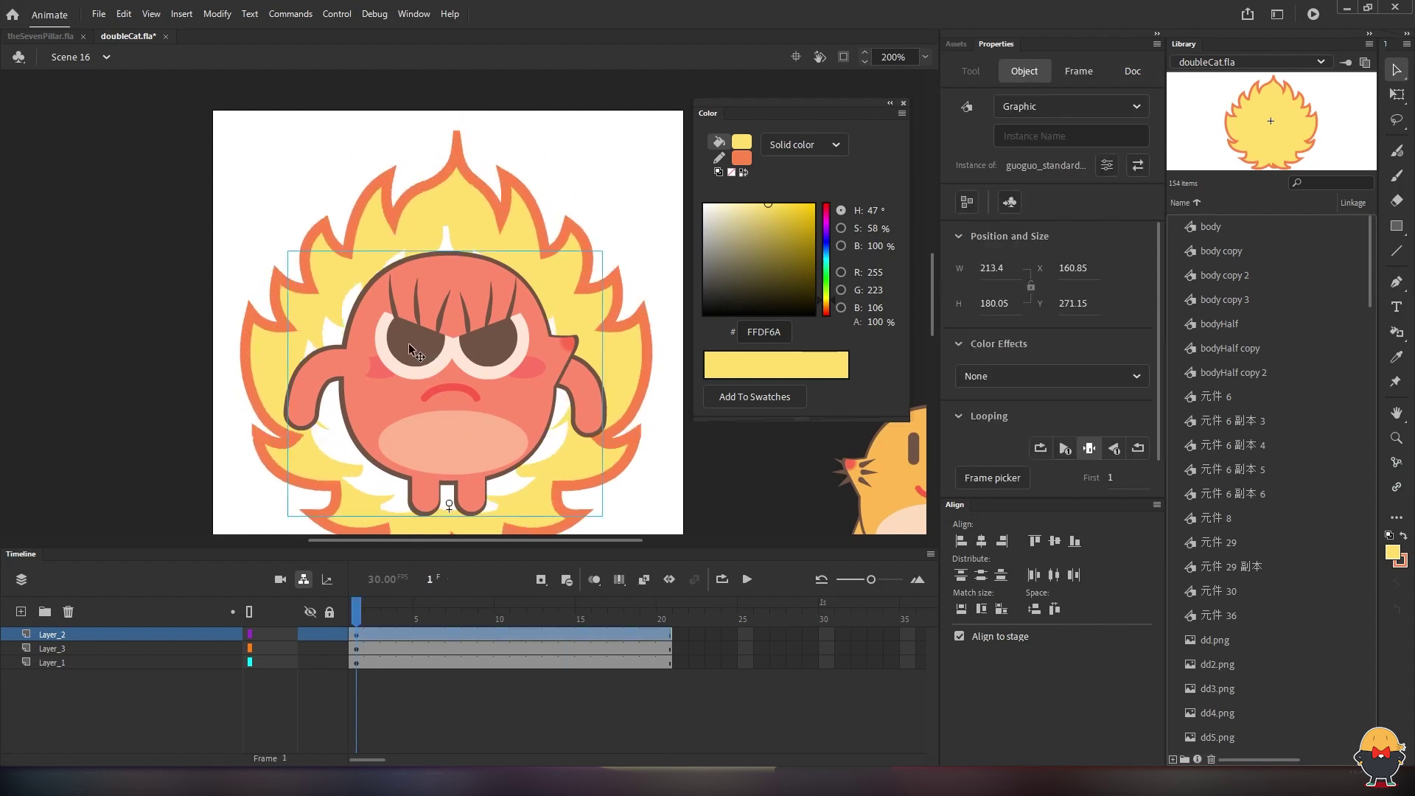
click(616, 165)
double_click(410, 350)
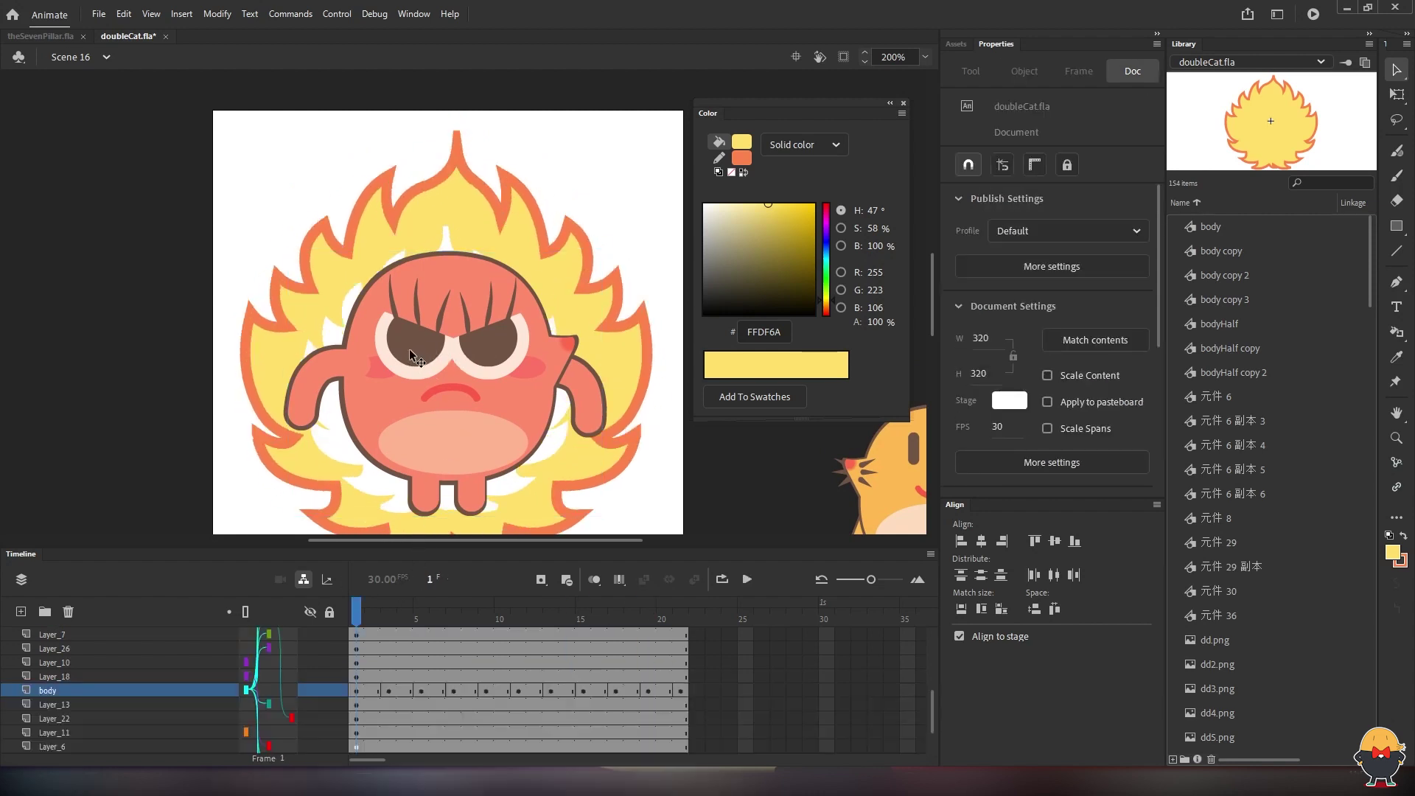
Delete both eyeLash layers and add a new empty layer at the head of the symbol's layer stack
click(442, 329)
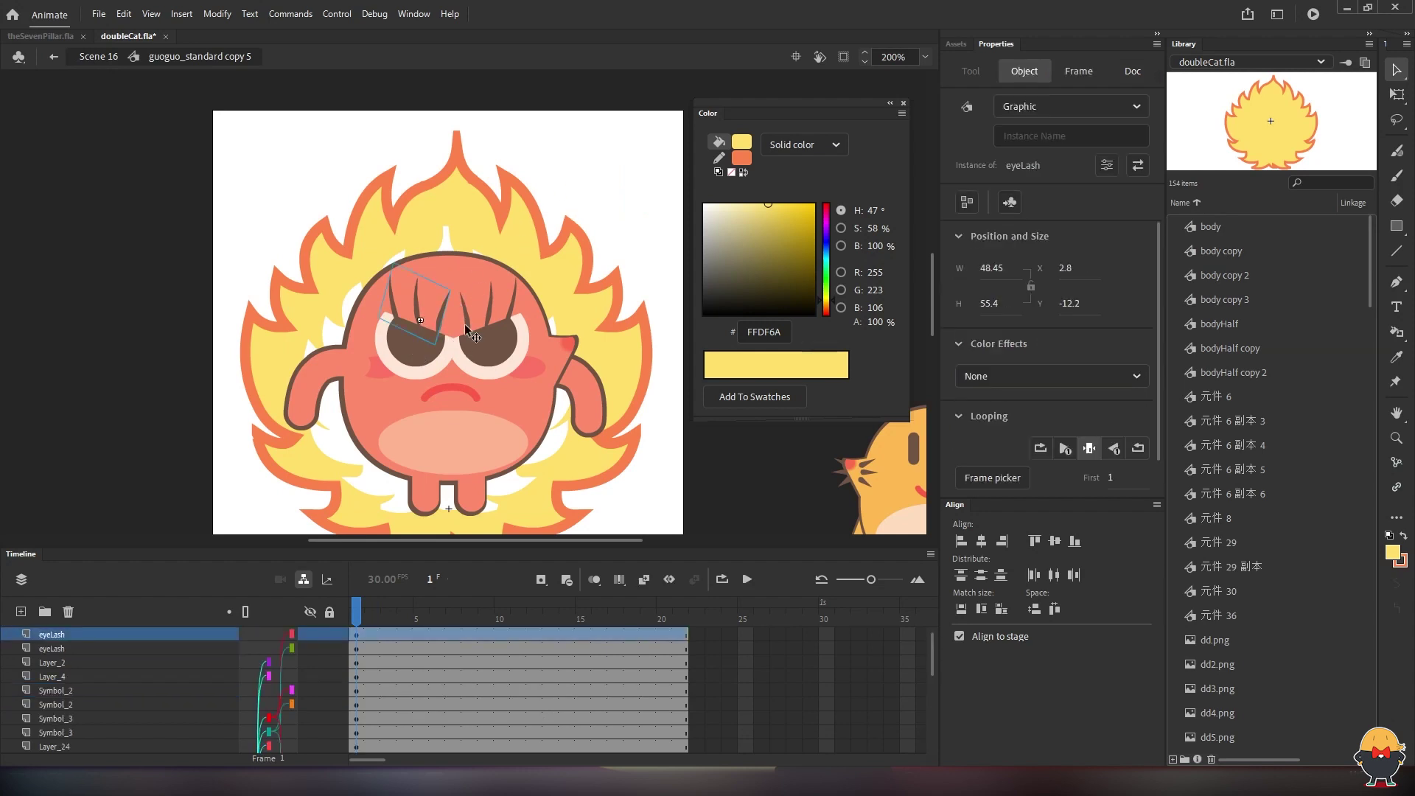
shift+click(221, 648)
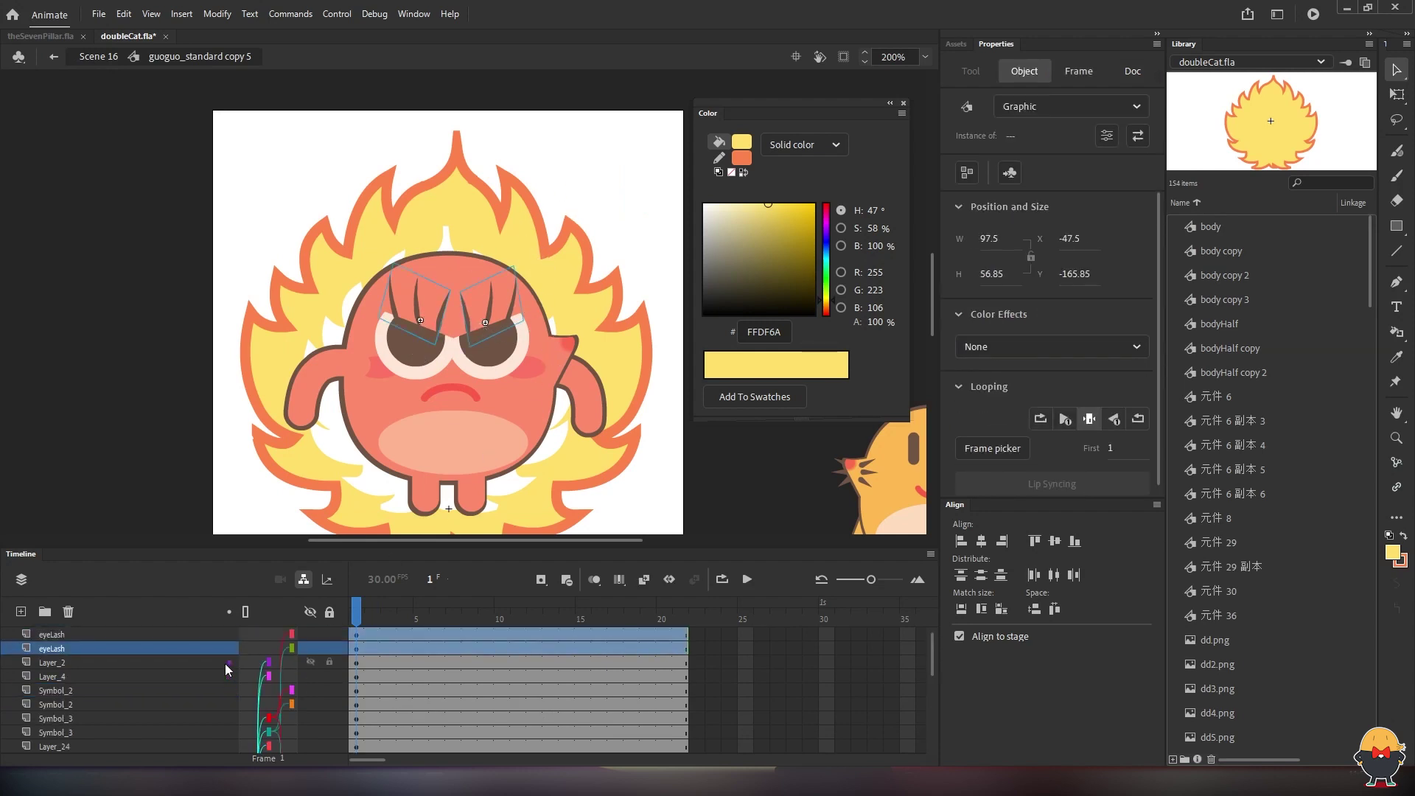
click(68, 611)
click(63, 633)
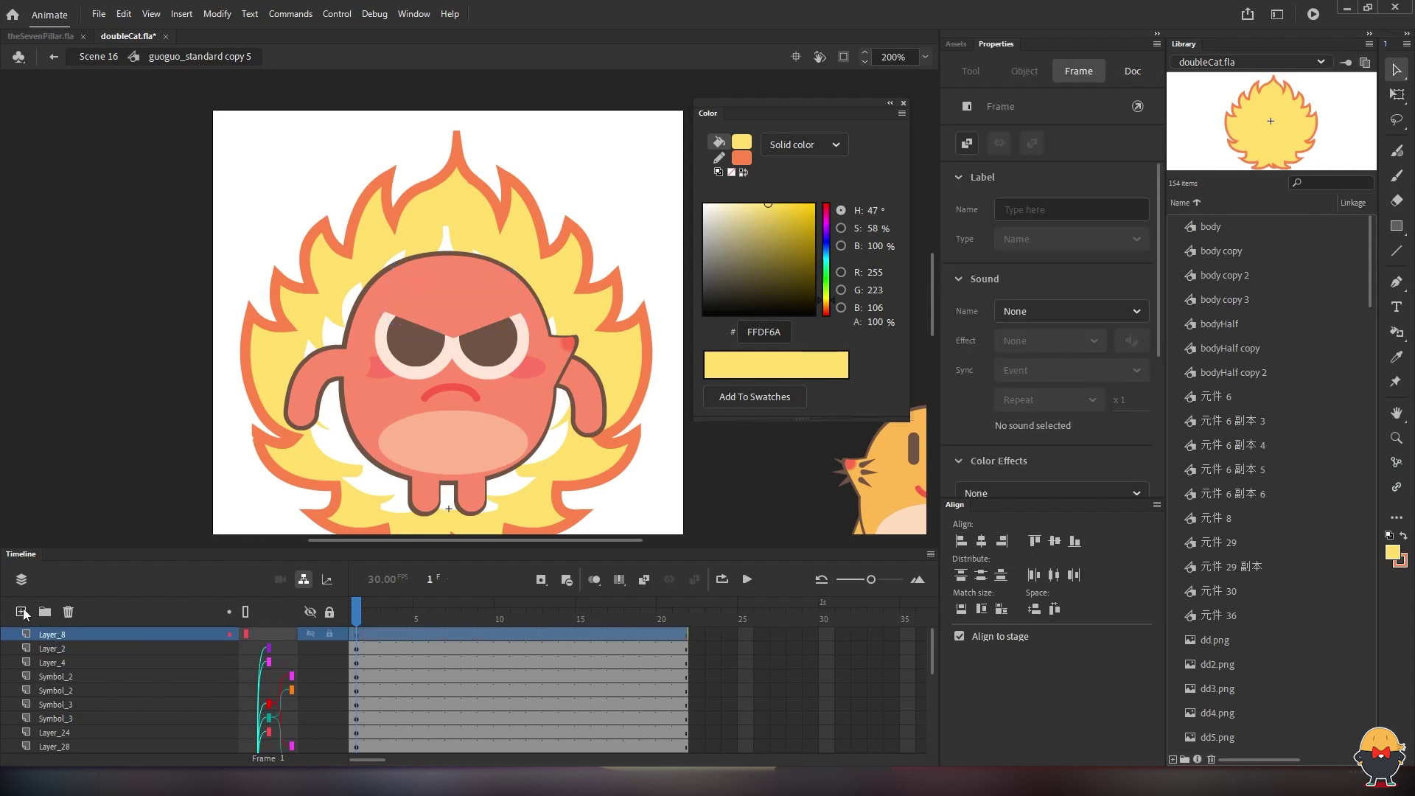
click(20, 611)
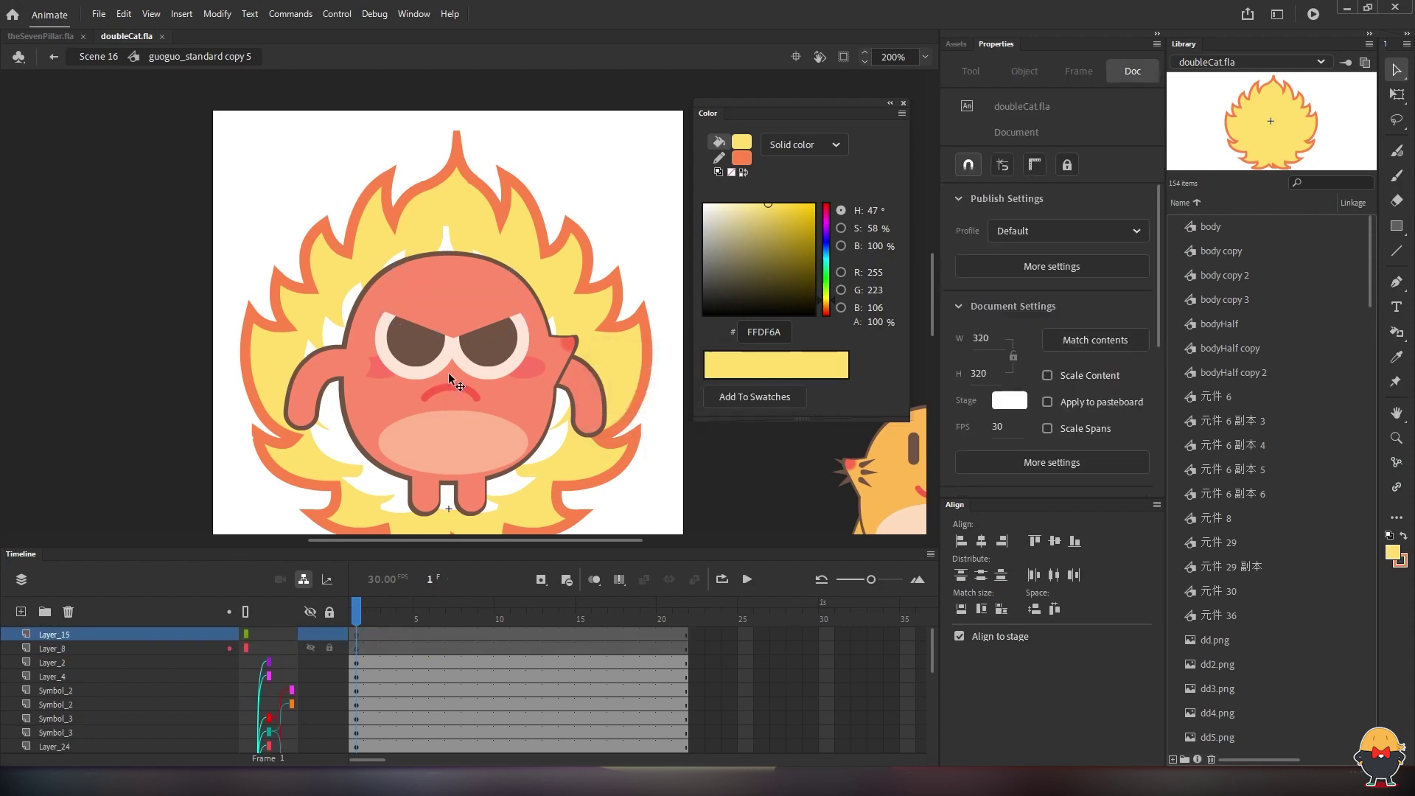
Set the Line tool's stroke to the pupil's dark brown 725544 with a stroke size of 3
key(n)
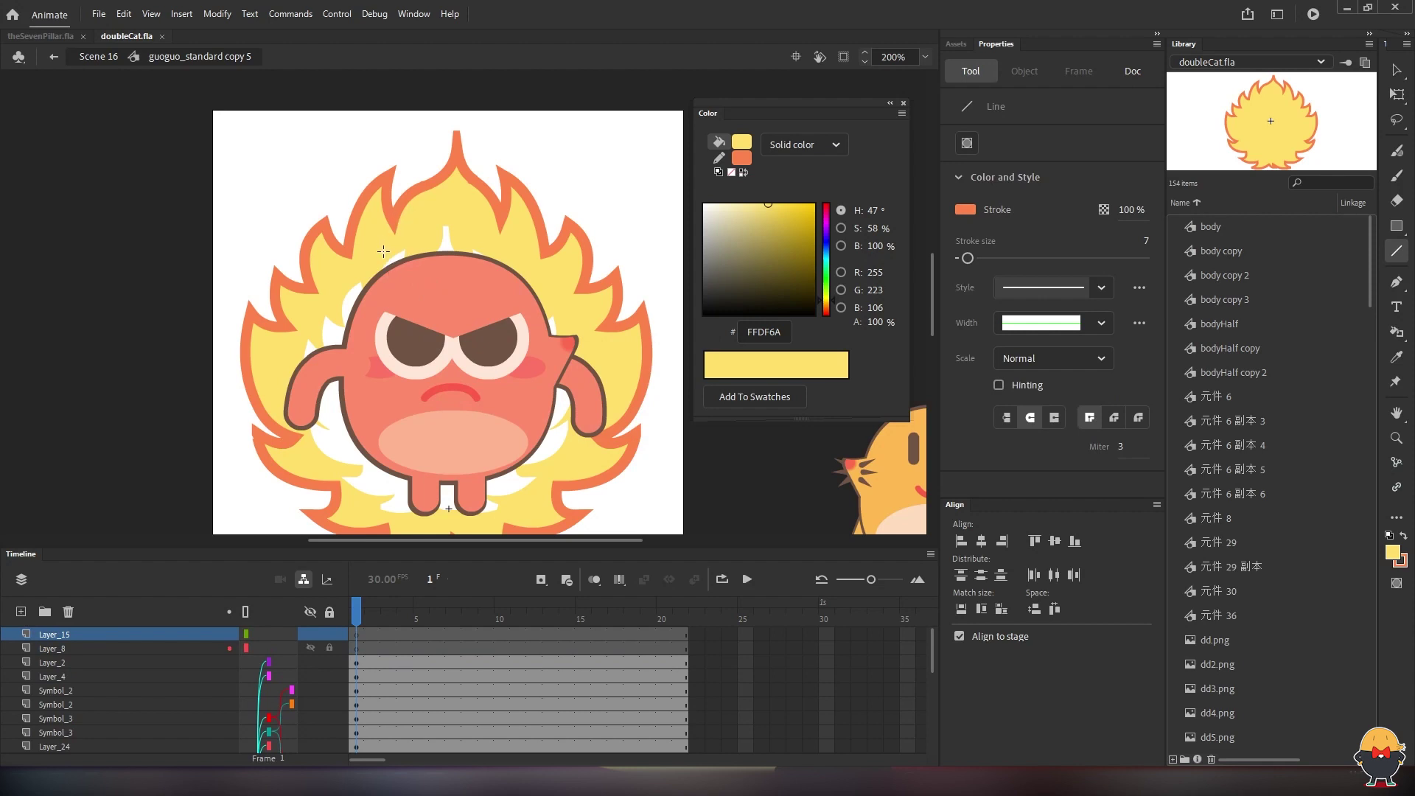
click(740, 159)
click(487, 337)
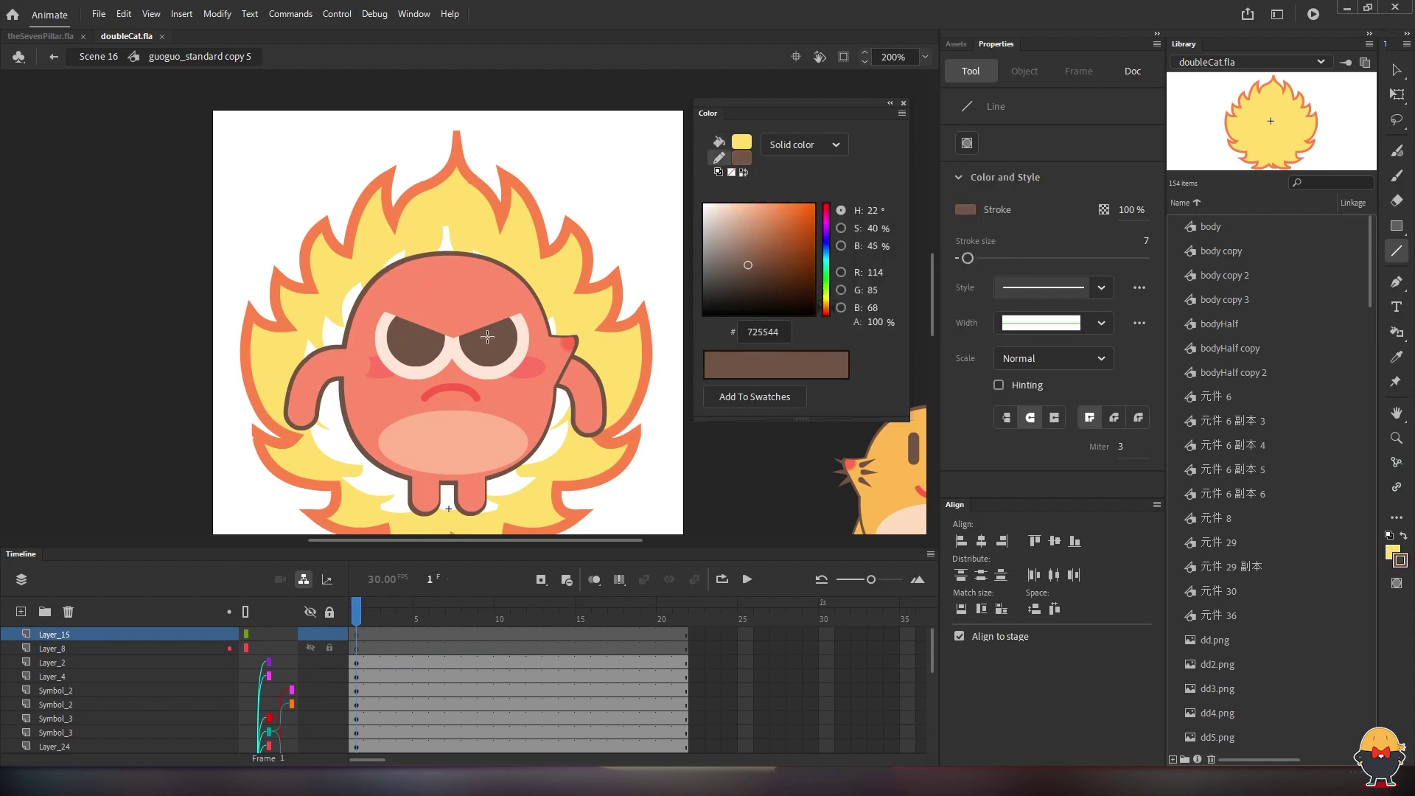
drag(440, 247, 444, 354)
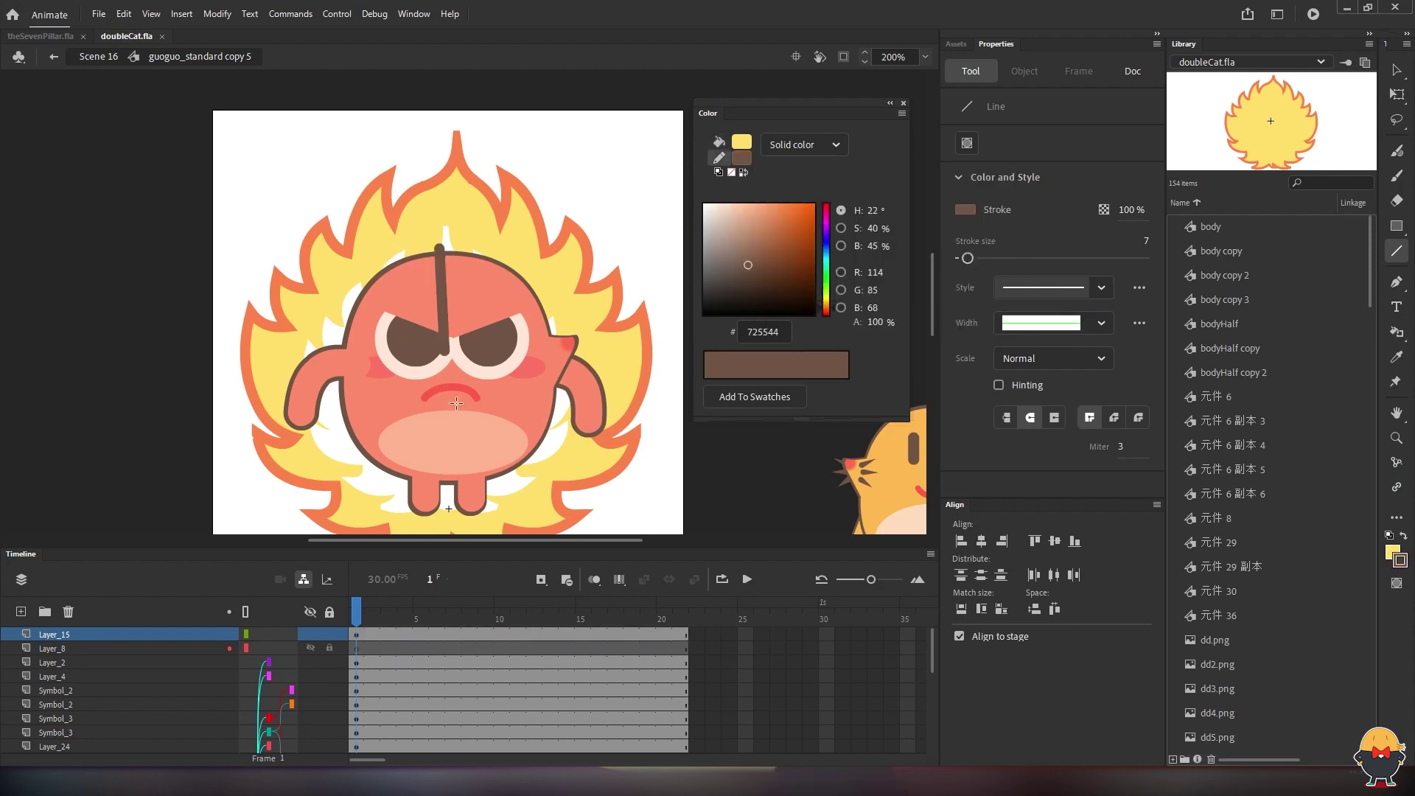
key(ctrl+z)
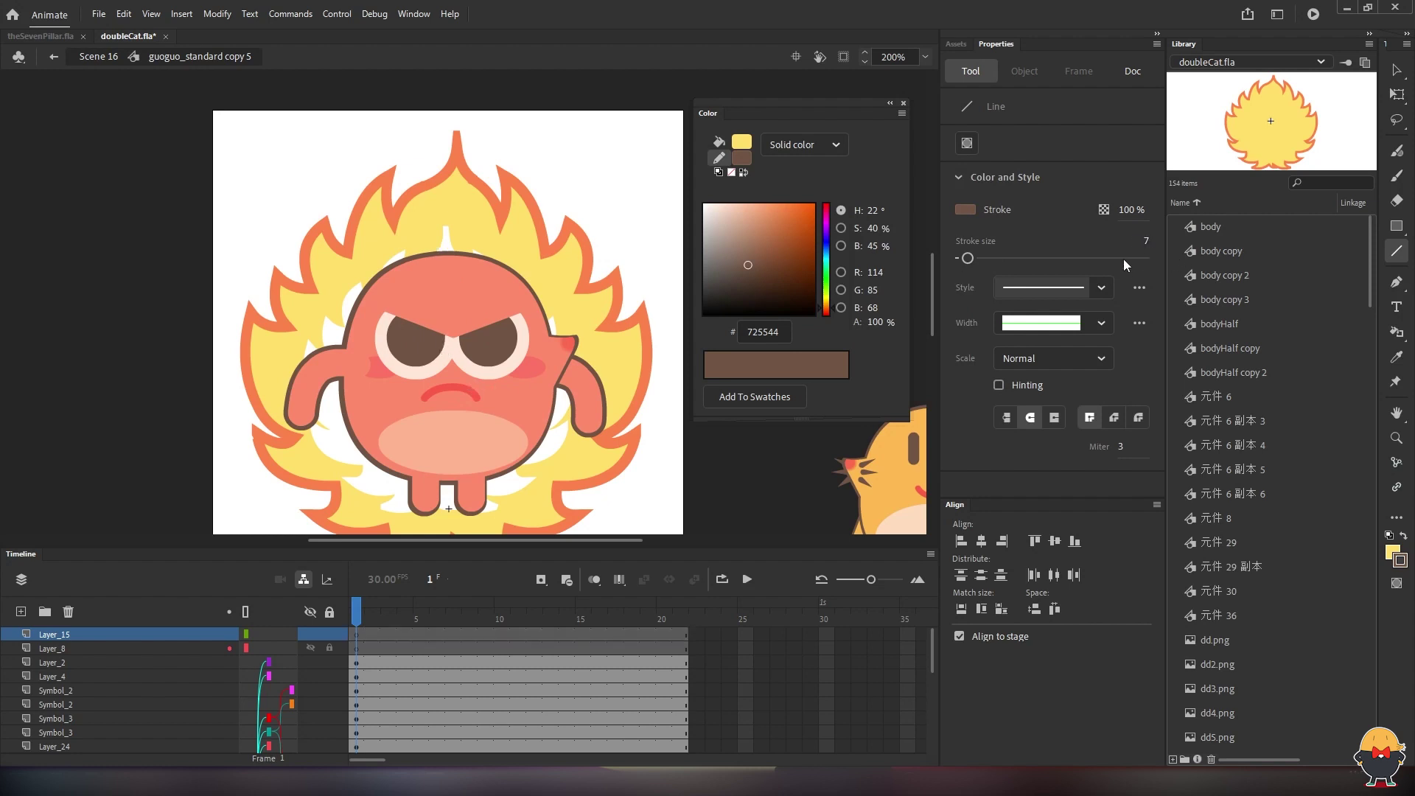
click(1144, 241)
text(3)
key(Return)
drag(425, 157, 402, 321)
key(ctrl+z)
key(v)
key(ctrl+z)
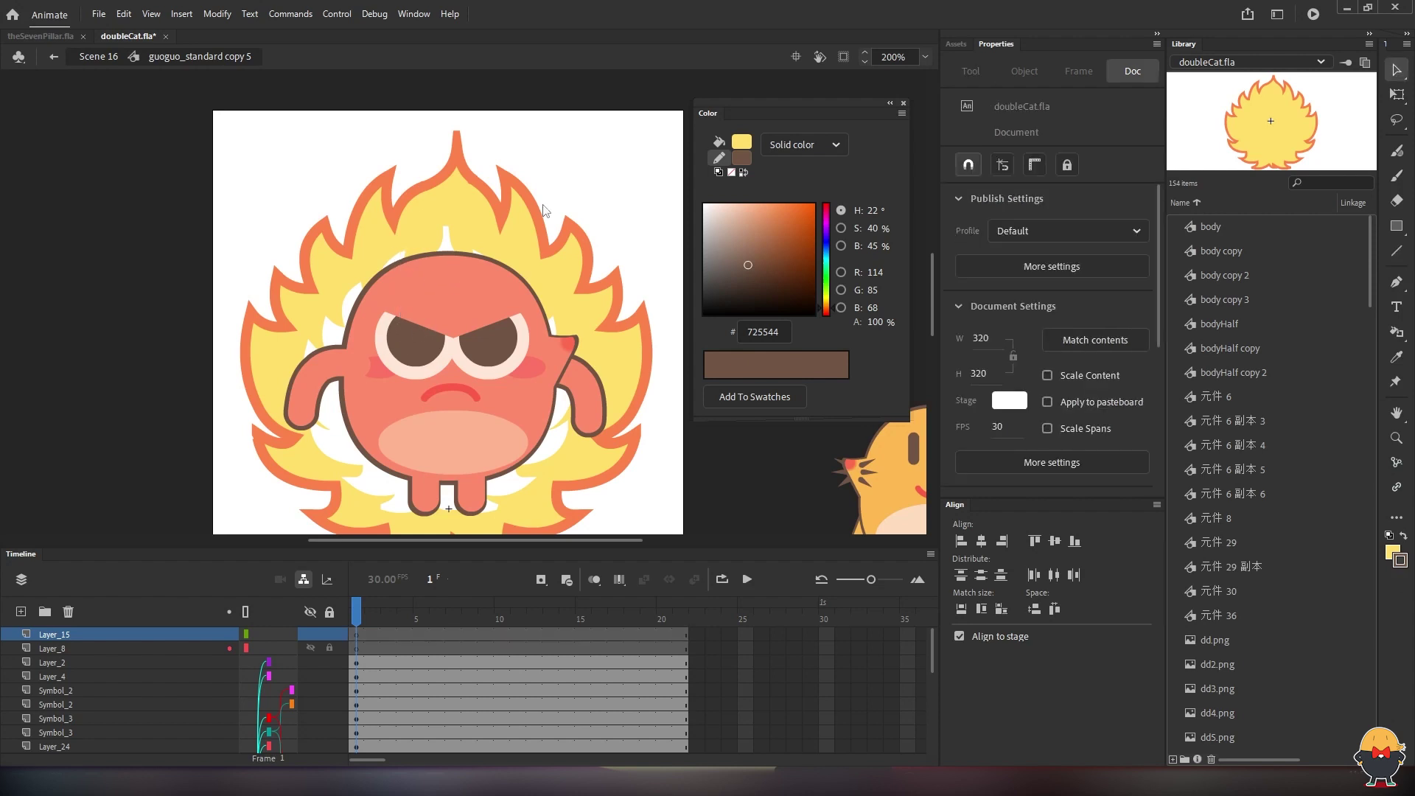
Try three wavy Paint Brush strokes in the blank area beside the flame and delete them
key(y)
mouse_move(598, 200)
mouse_down()
mouse_move(608, 139)
mouse_move(628, 167)
mouse_move(632, 133)
mouse_up()
drag(641, 196, 661, 144)
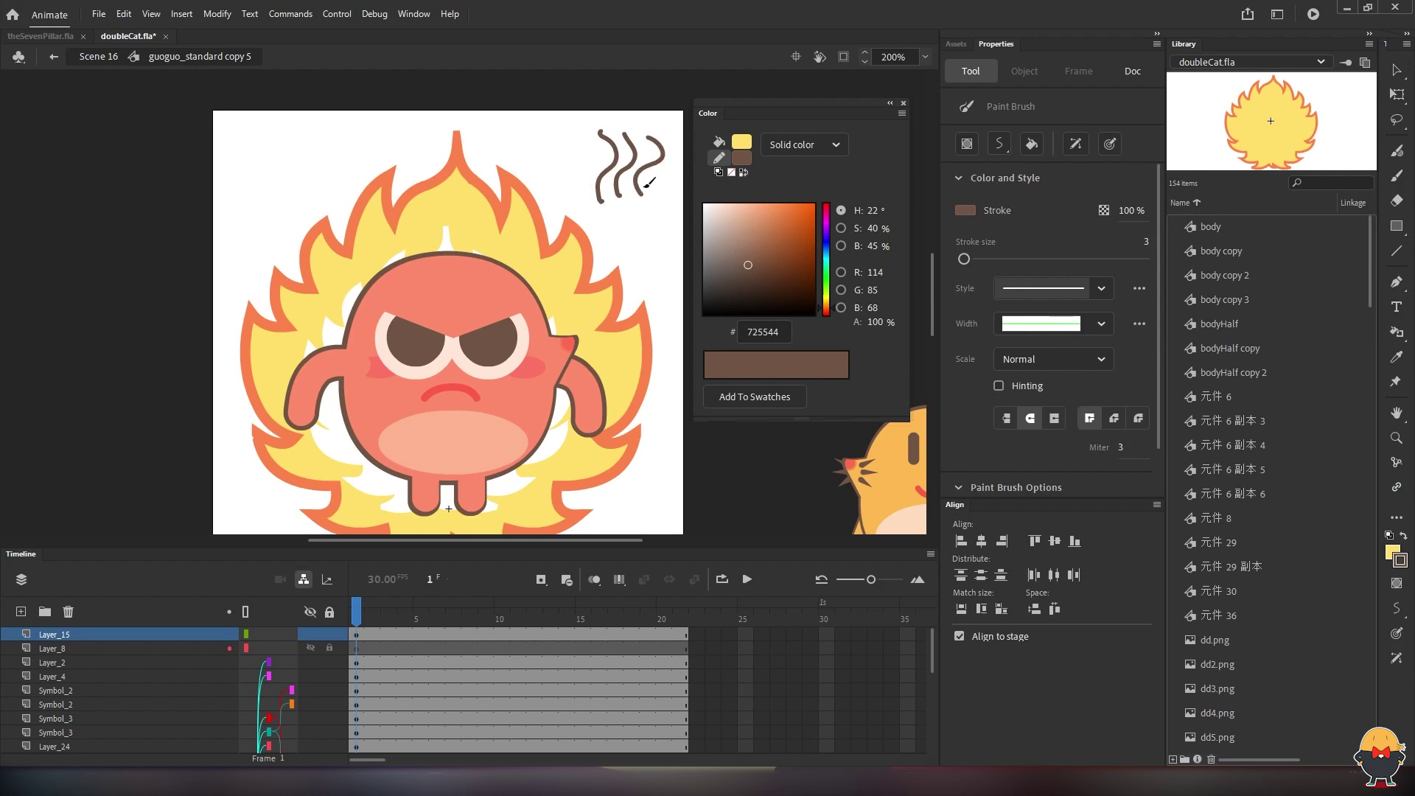
key(v)
mouse_move(600, 197)
mouse_down()
mouse_move(558, 234)
mouse_move(655, 127)
mouse_up()
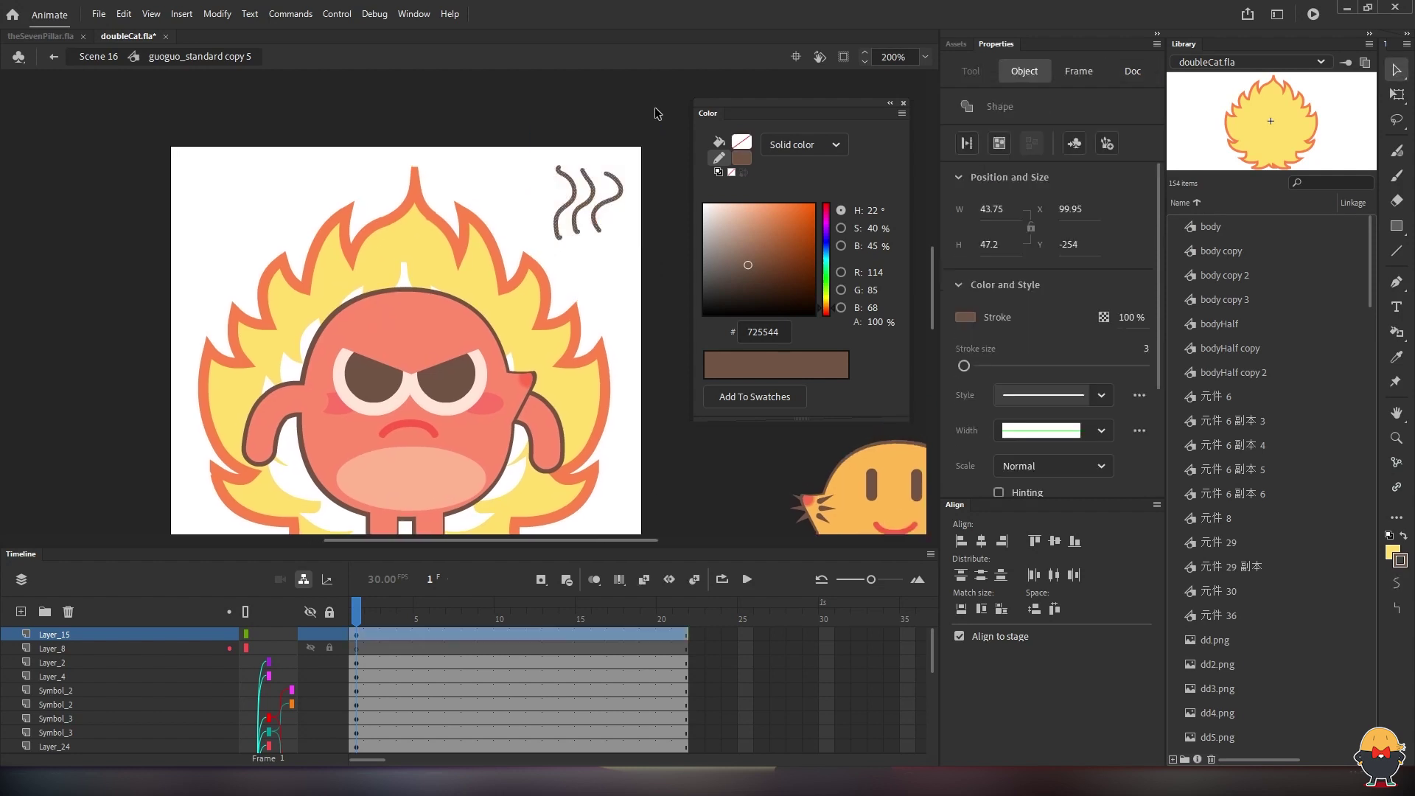
key(Delete)
Try a short curved line at the stage's upper-right corner and delete it
mouse_move(552, 218)
mouse_down()
mouse_move(515, 303)
mouse_move(567, 281)
mouse_move(558, 257)
mouse_up()
key(n)
key(v)
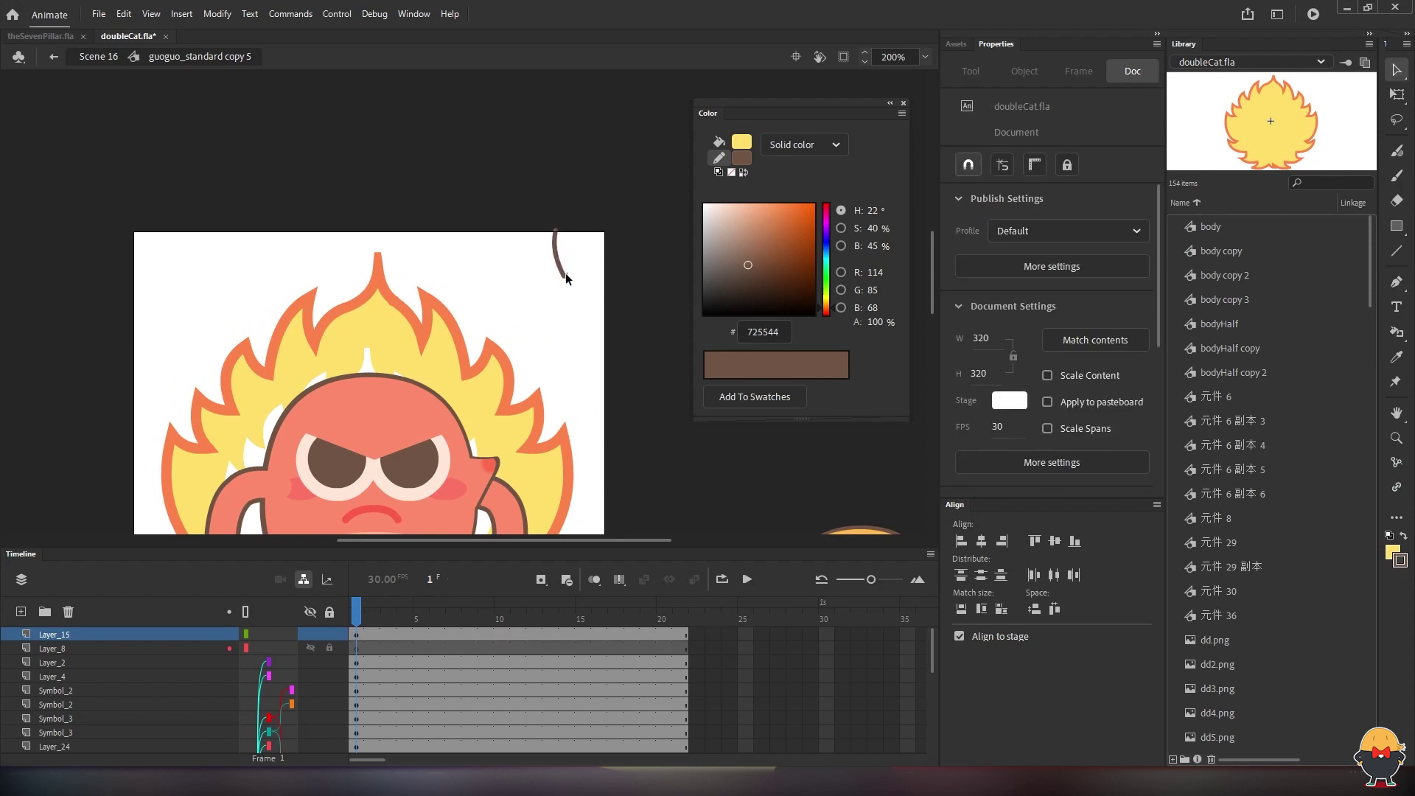
click(558, 250)
key(Delete)
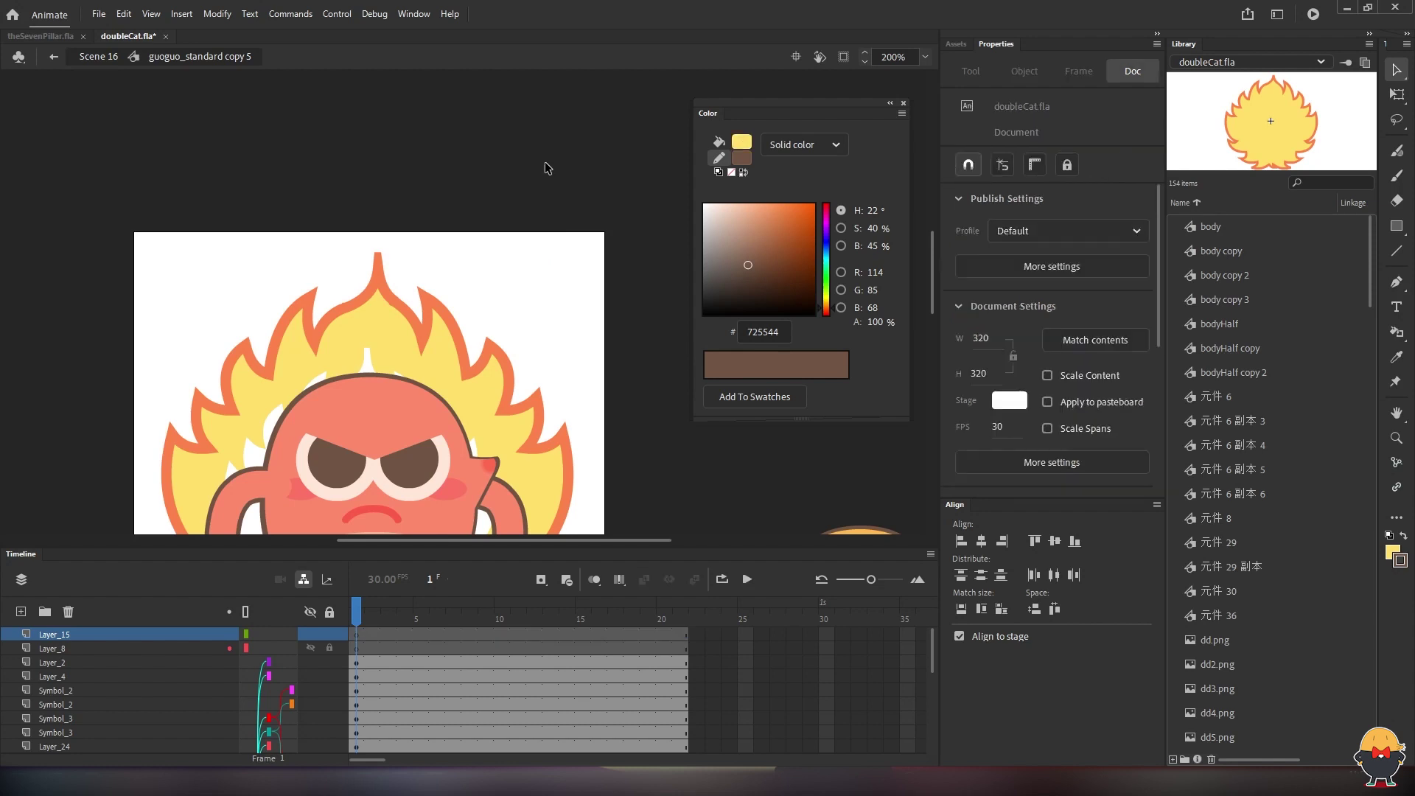
Draw connected vertical line segments in the stage's blank upper-right corner and bend them into a rough S-curve
key(n)
mouse_move(572, 259)
mouse_down()
mouse_move(573, 340)
mouse_move(572, 313)
mouse_up()
key(v)
key(n)
key(v)
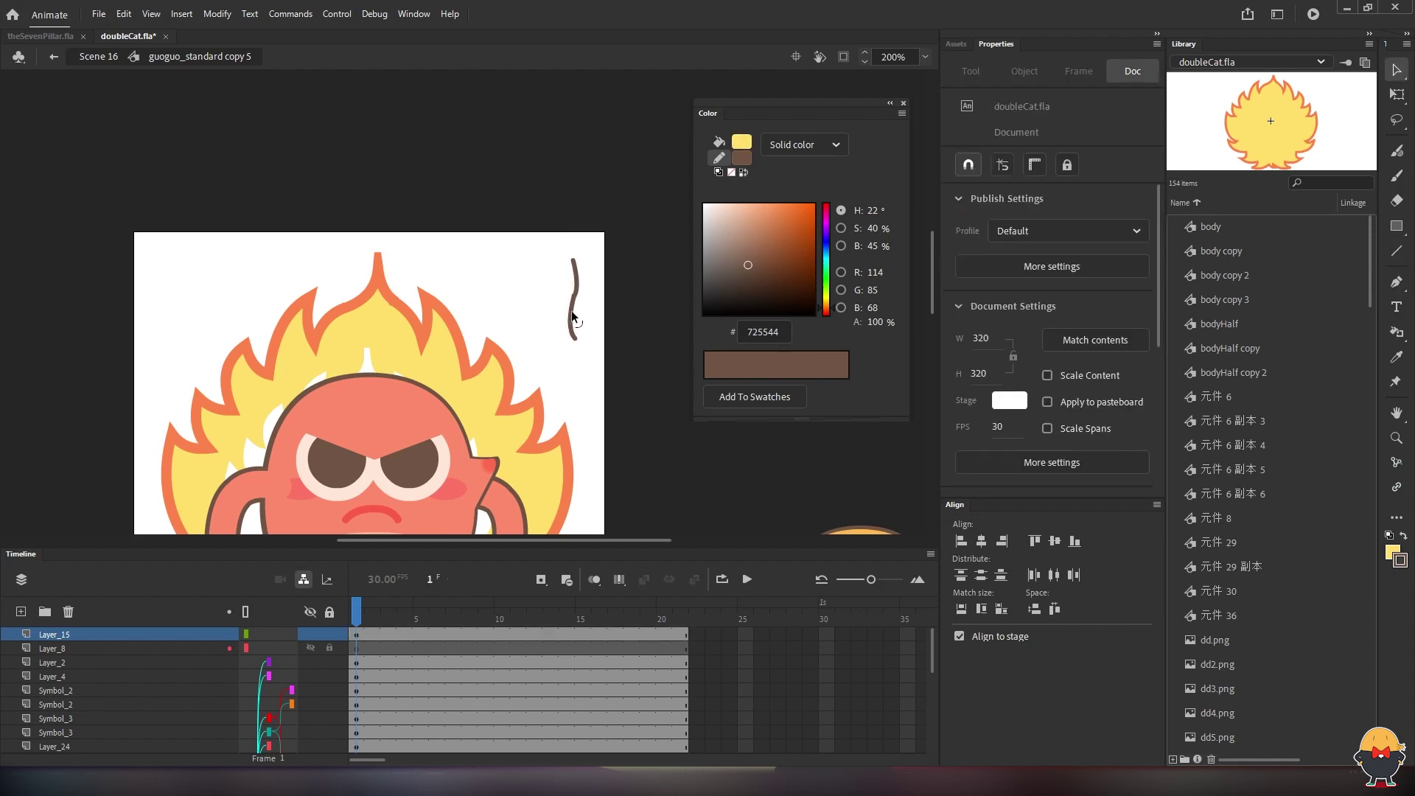
click(575, 305)
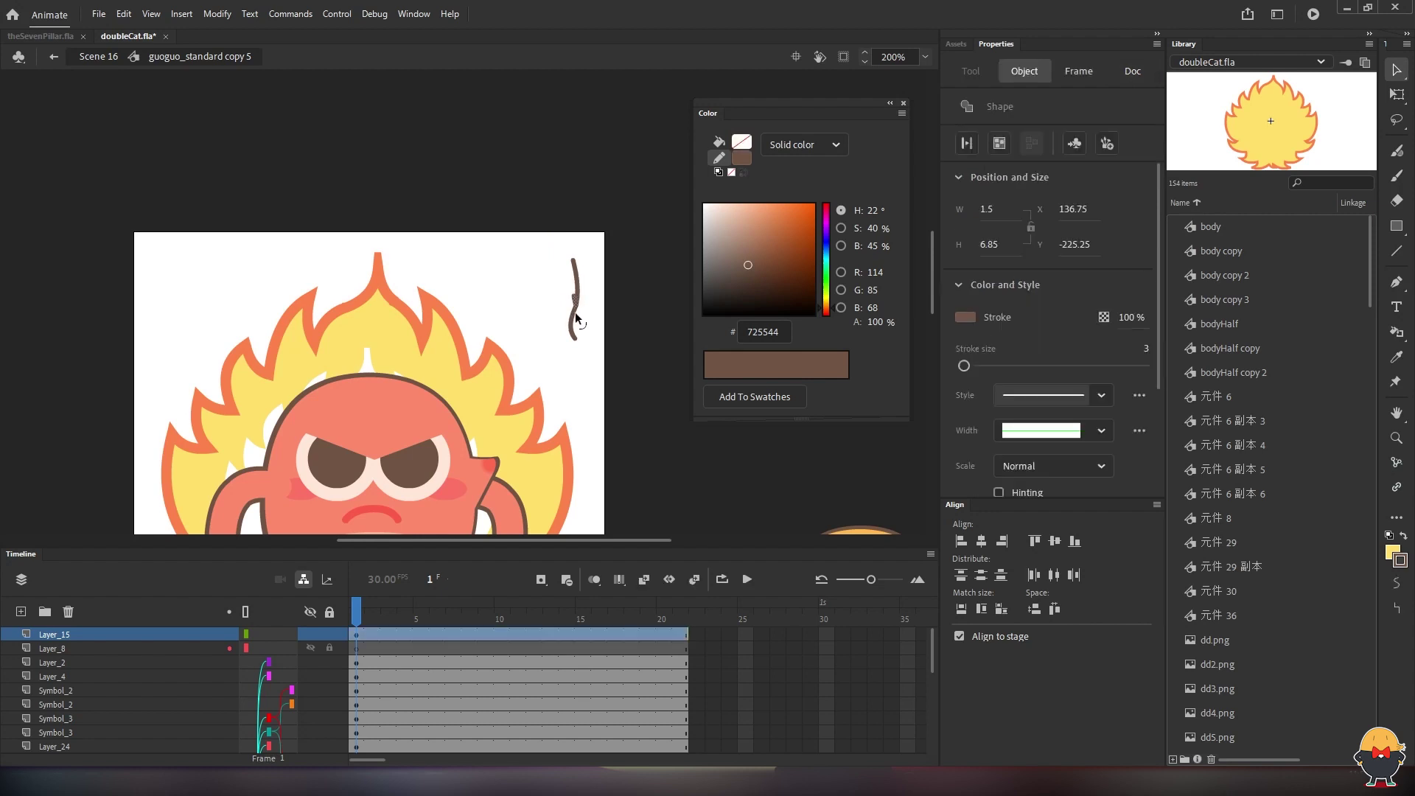
click(535, 275)
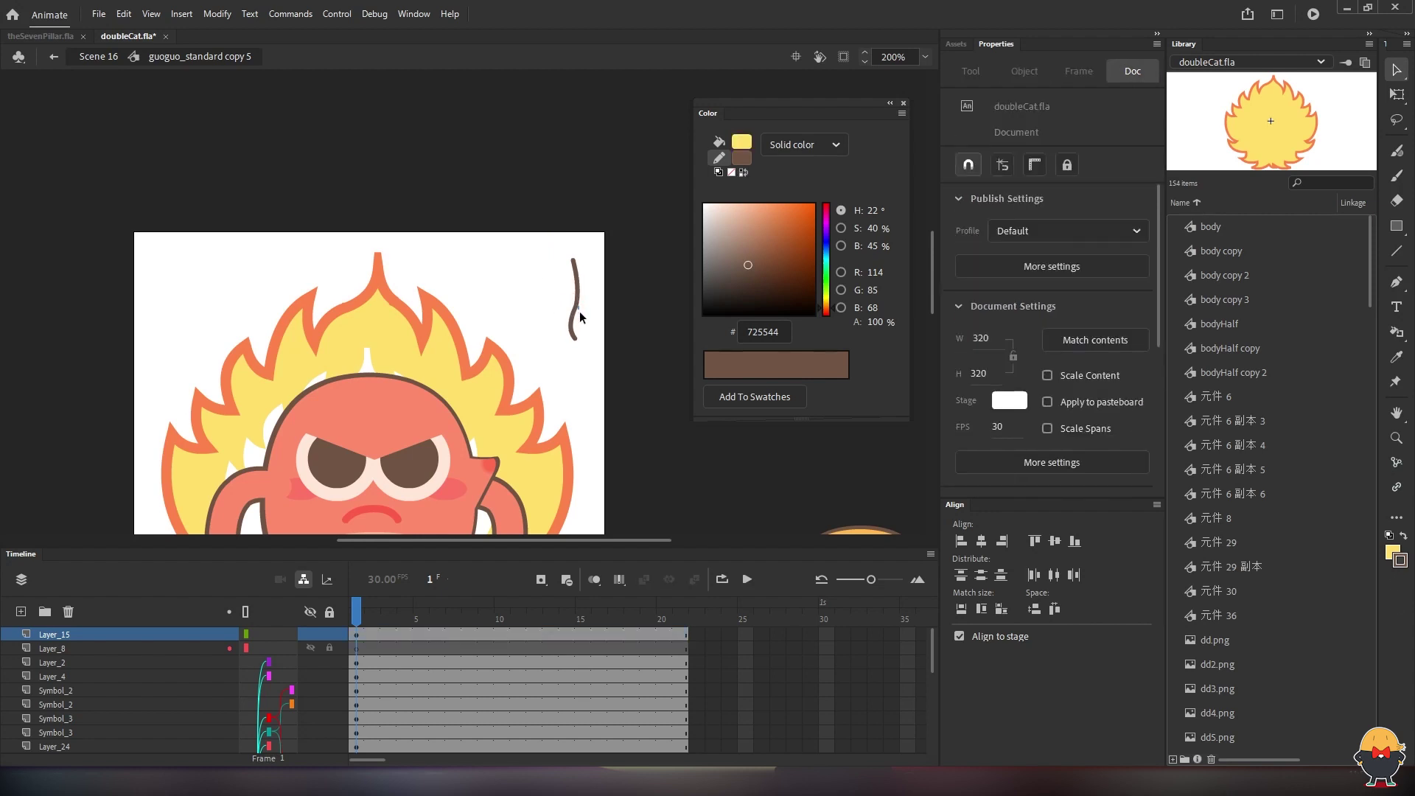
Refine the bends and end points of the S-curve into a smooth stroke about 6.5 wide and 53 high
drag(577, 305, 572, 262)
drag(573, 336, 577, 298)
key(n)
key(v)
click(572, 338)
mouse_move(572, 337)
mouse_down()
mouse_move(579, 410)
mouse_move(594, 413)
mouse_up()
key(ctrl+z)
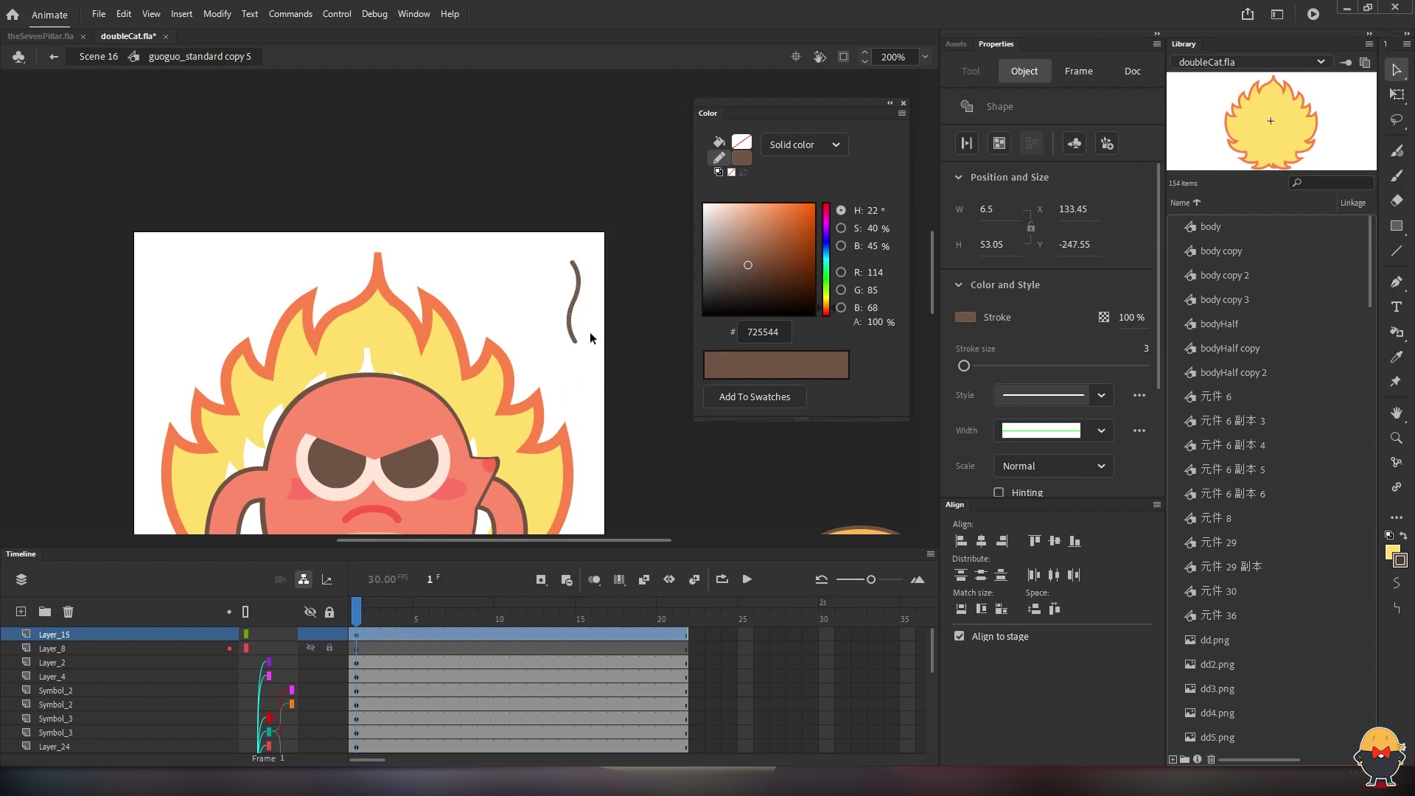
click(600, 319)
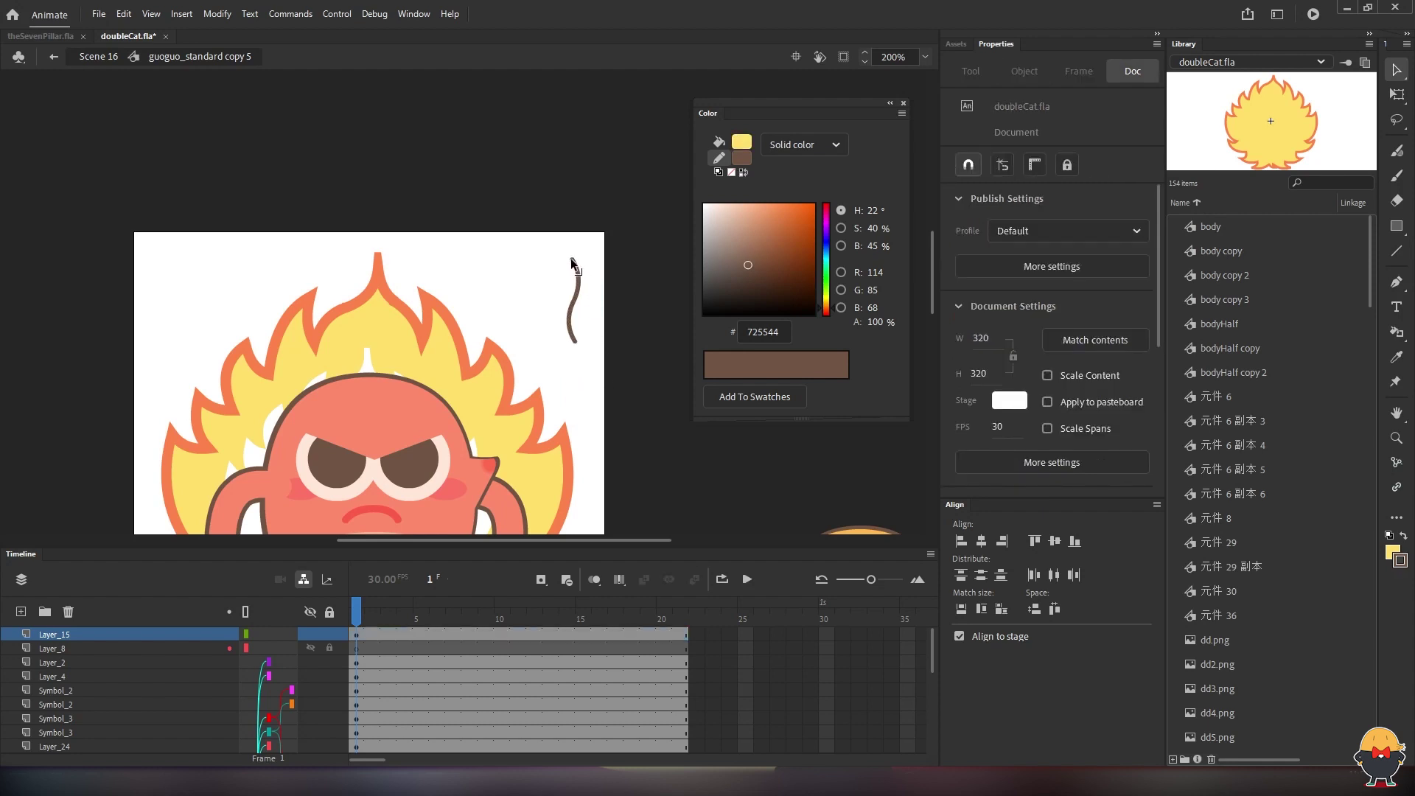
Duplicate the S-curve directly below itself, joining both into one wavy line about 111 high
drag(578, 288, 581, 354)
click(590, 332)
click(574, 345)
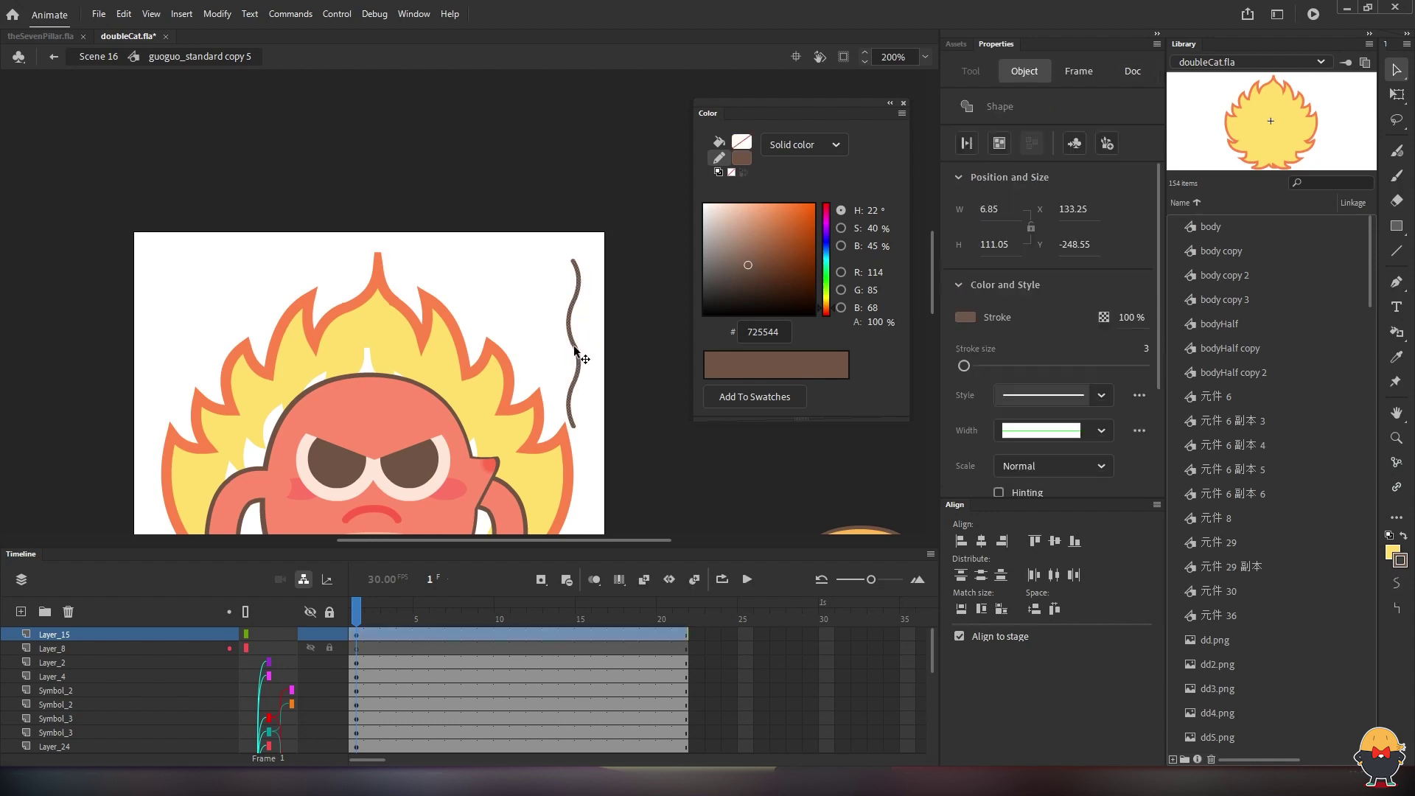
click(596, 326)
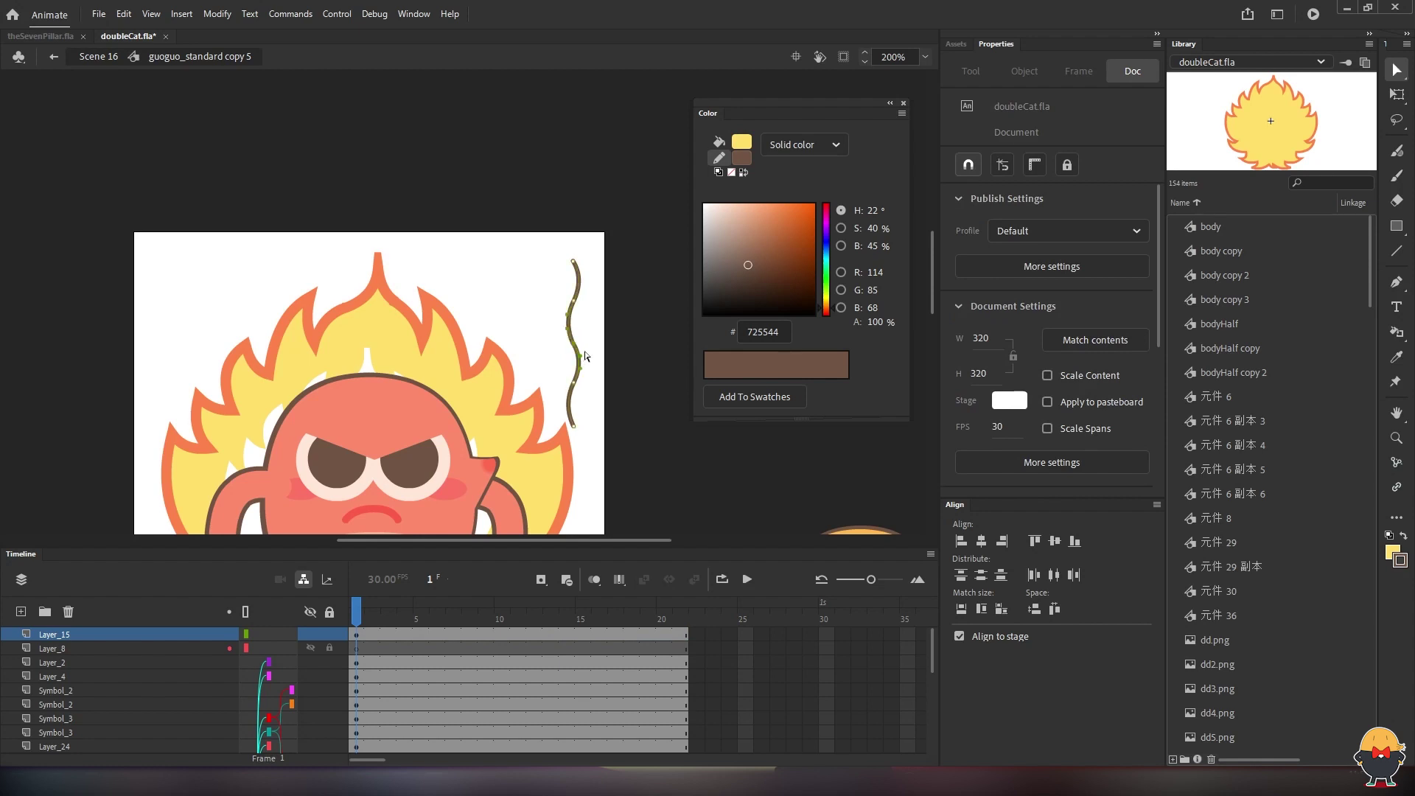
Delete the surplus anchor point where the two S-curves join in the middle of the wavy line
click(582, 364)
key(ctrl+=)
key(ctrl+=)
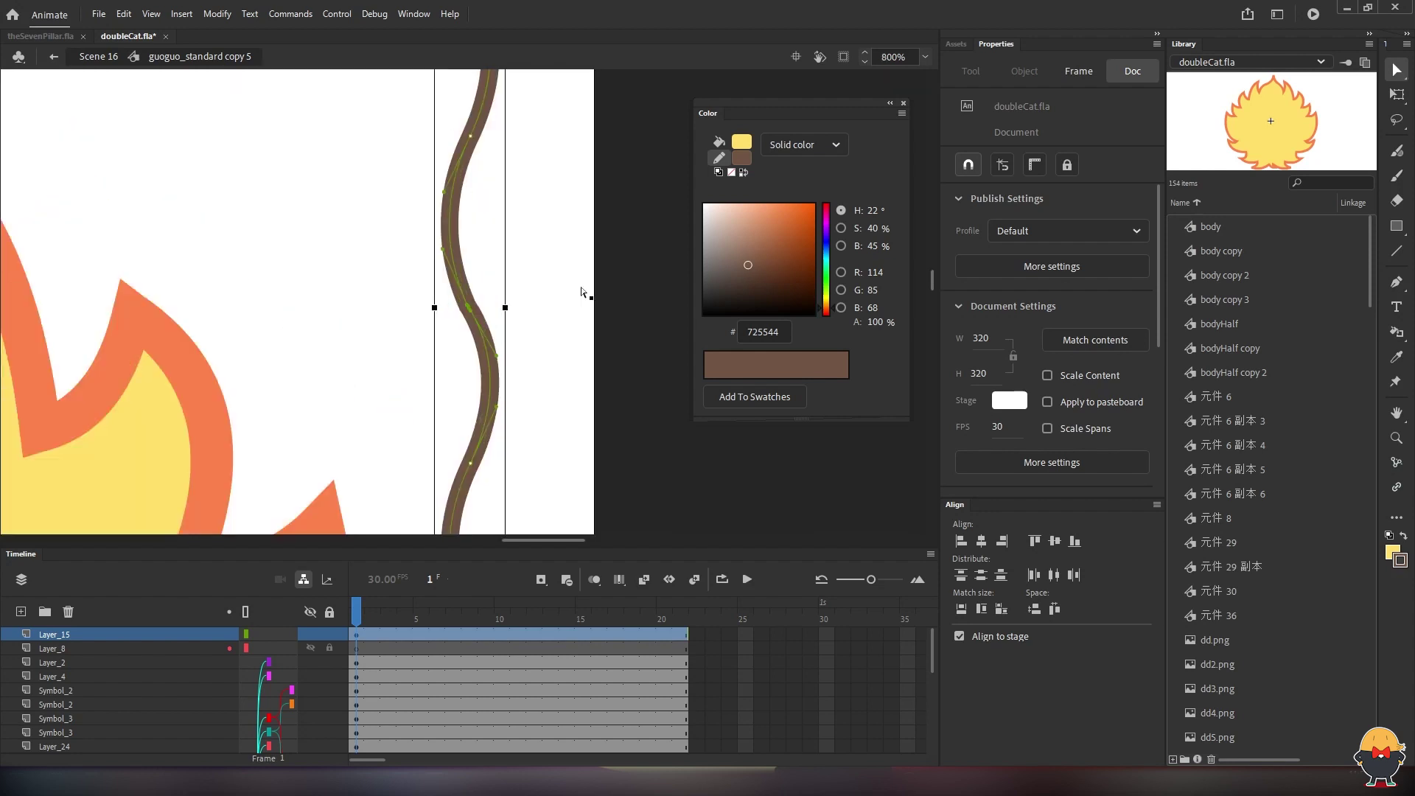
click(507, 308)
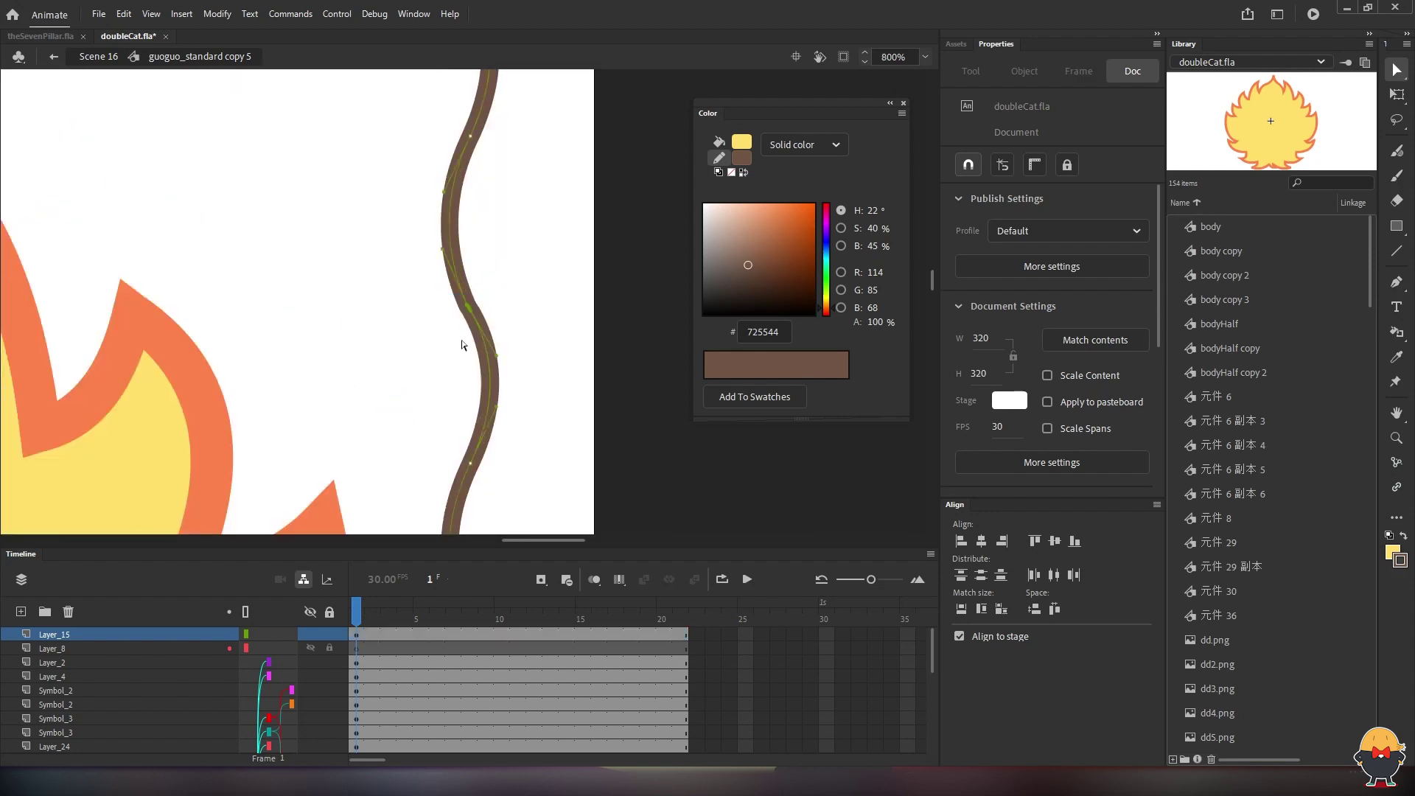
click(1396, 285)
click(1318, 346)
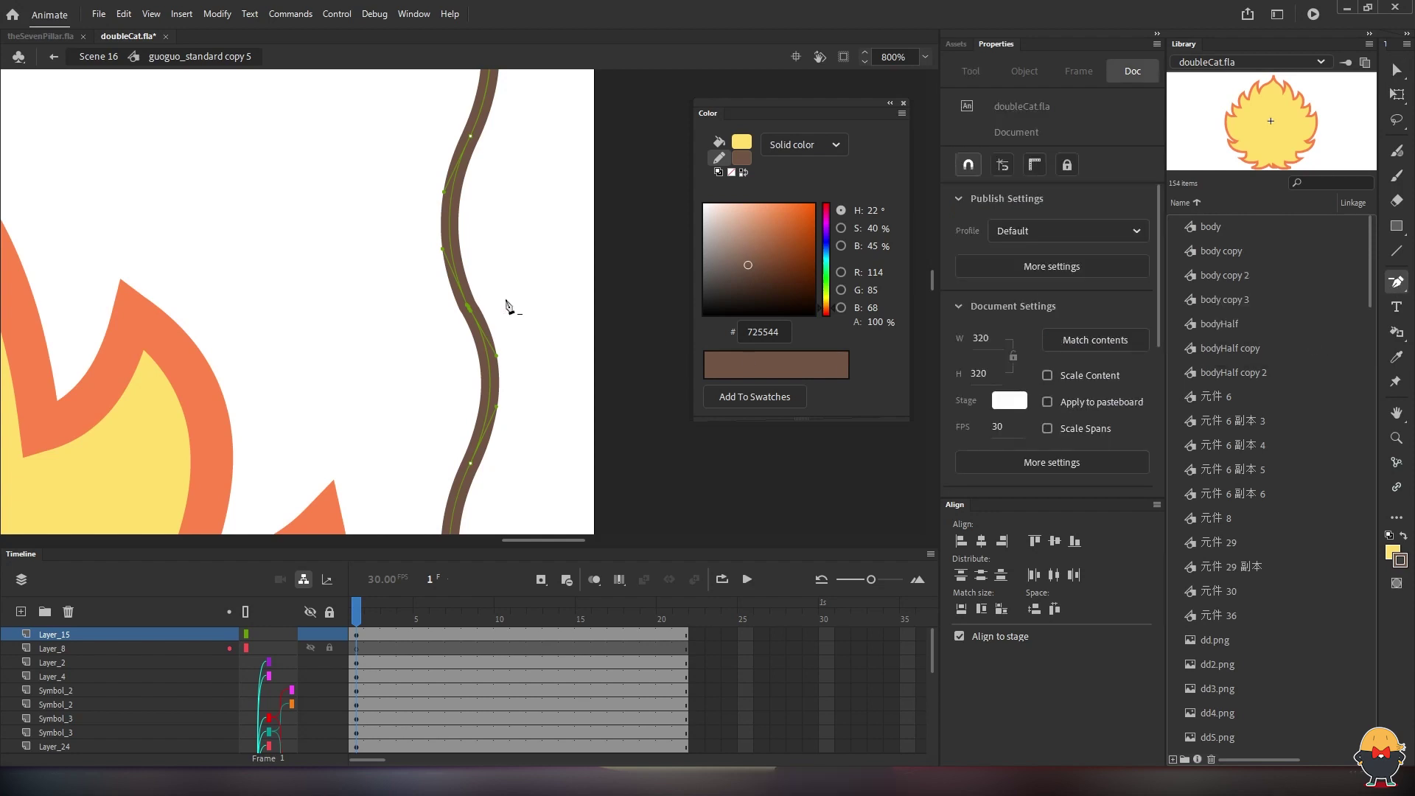
key(v)
click(470, 309)
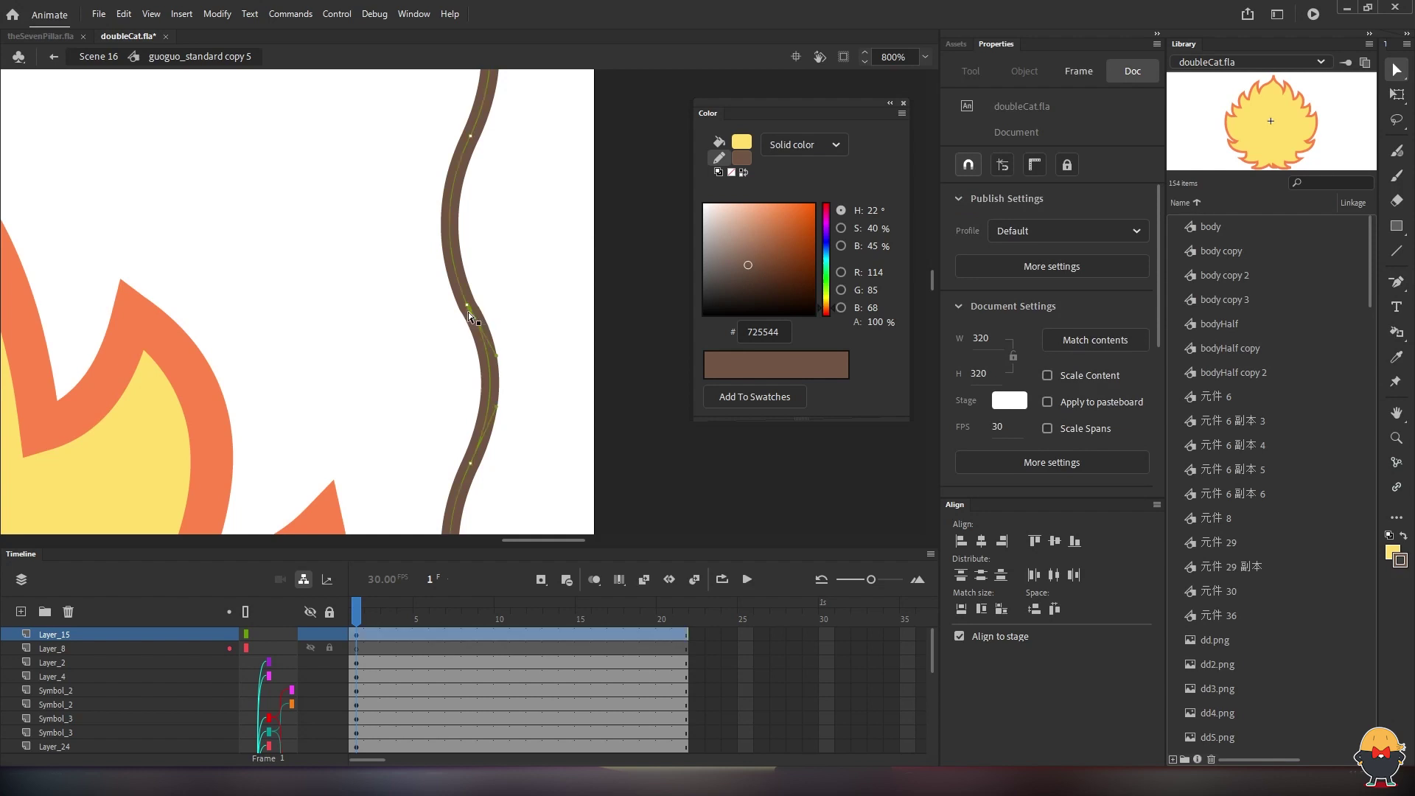
click(1396, 282)
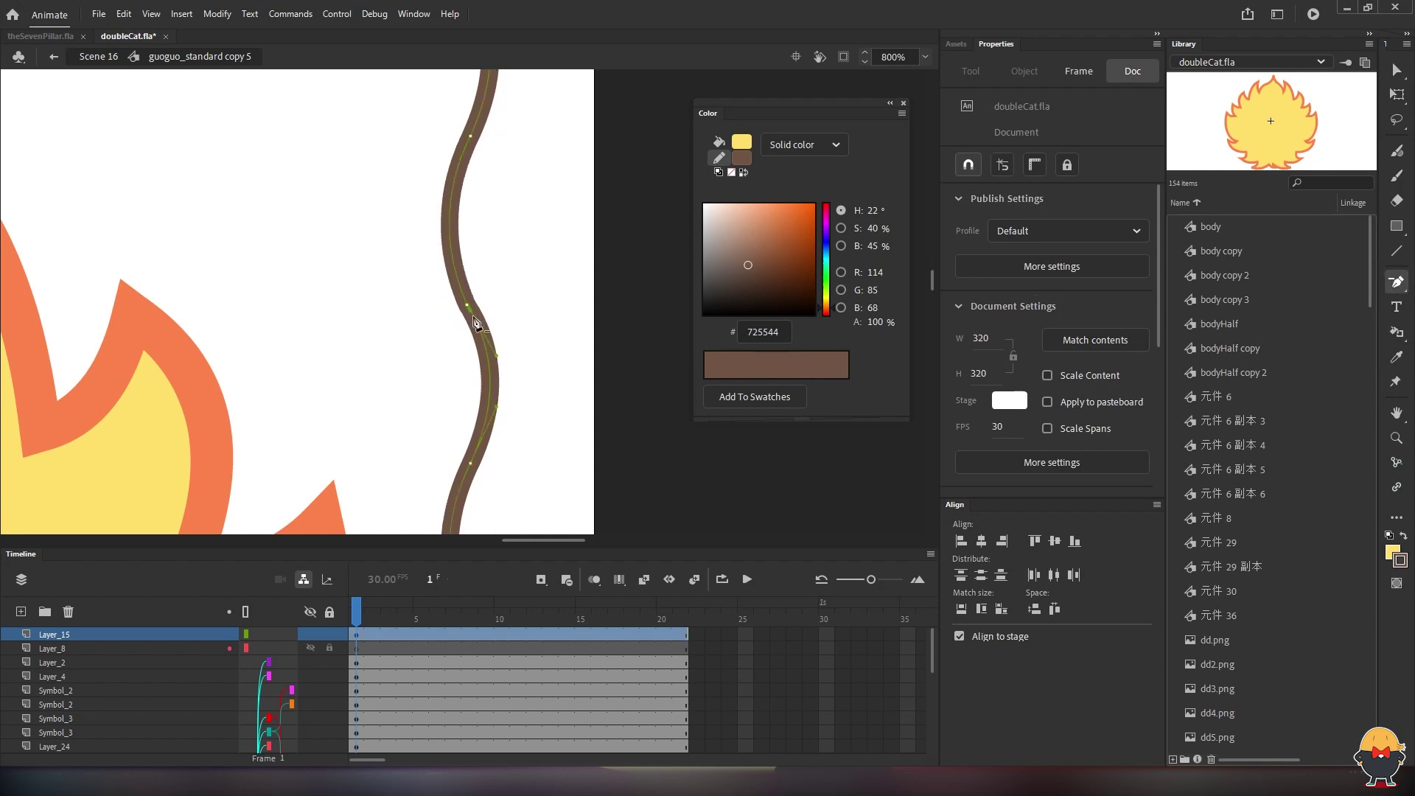
scroll(472, 323, up, 4)
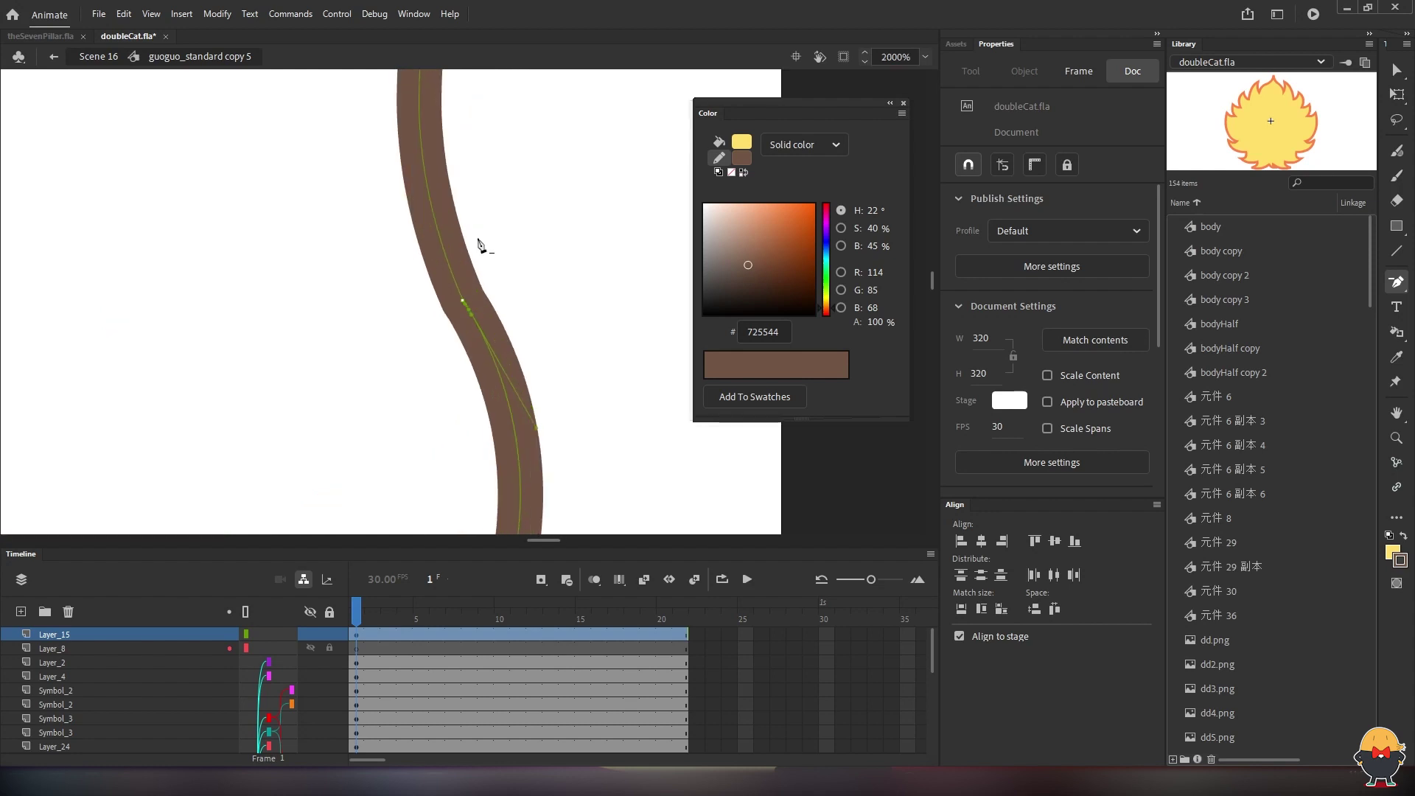
click(469, 318)
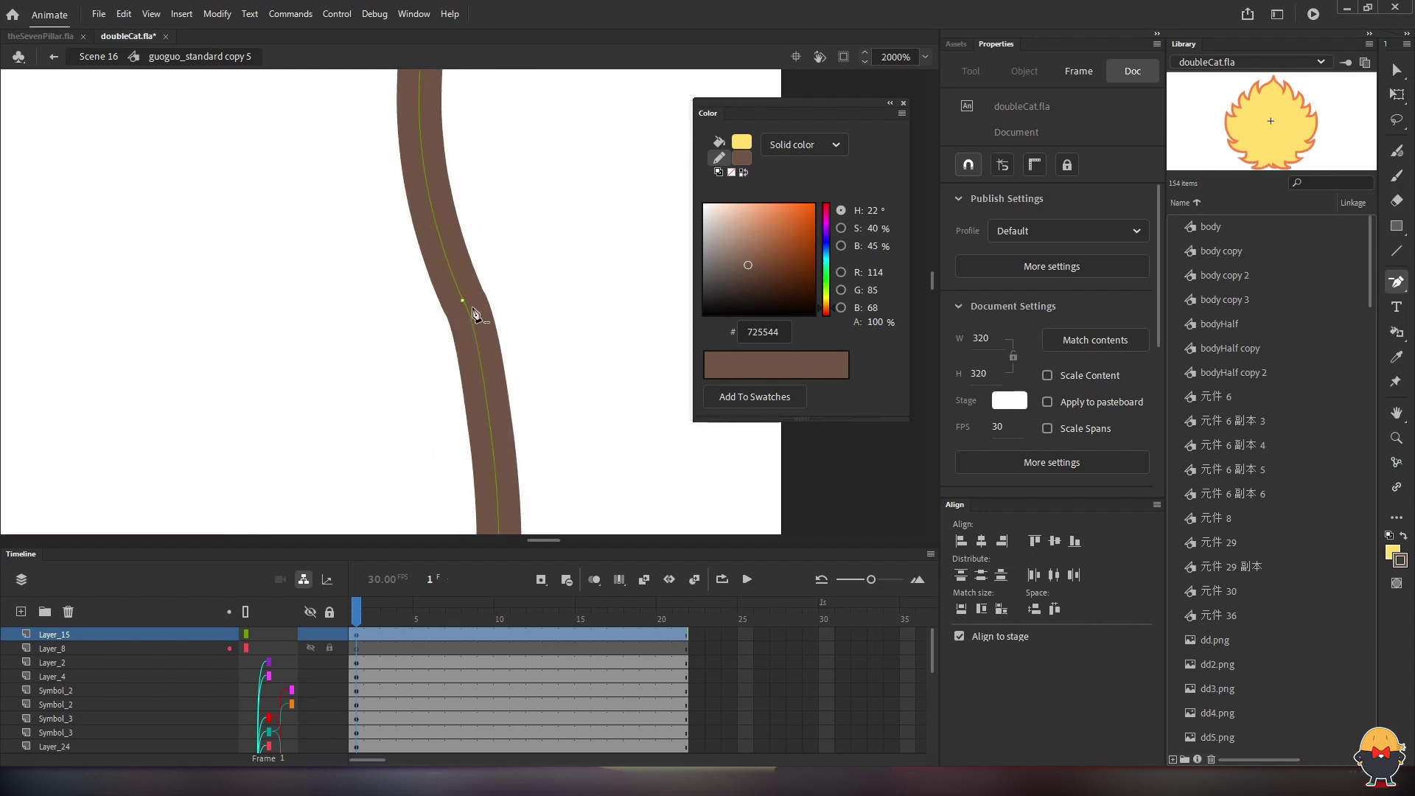
Reshape the wavy line around the joint so both halves flow together as one smooth wave
key(v)
drag(463, 301, 486, 353)
scroll(484, 254, down, 4)
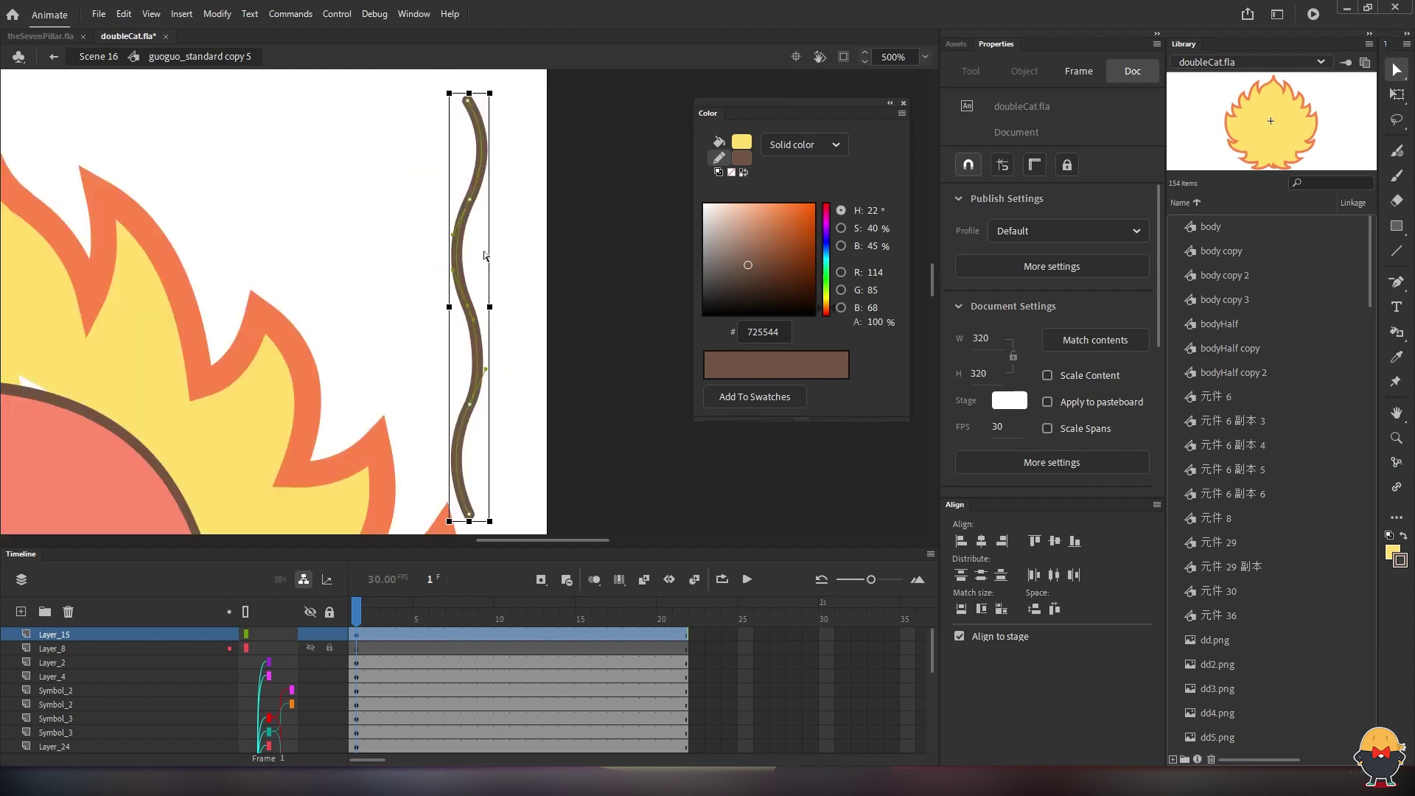
click(526, 309)
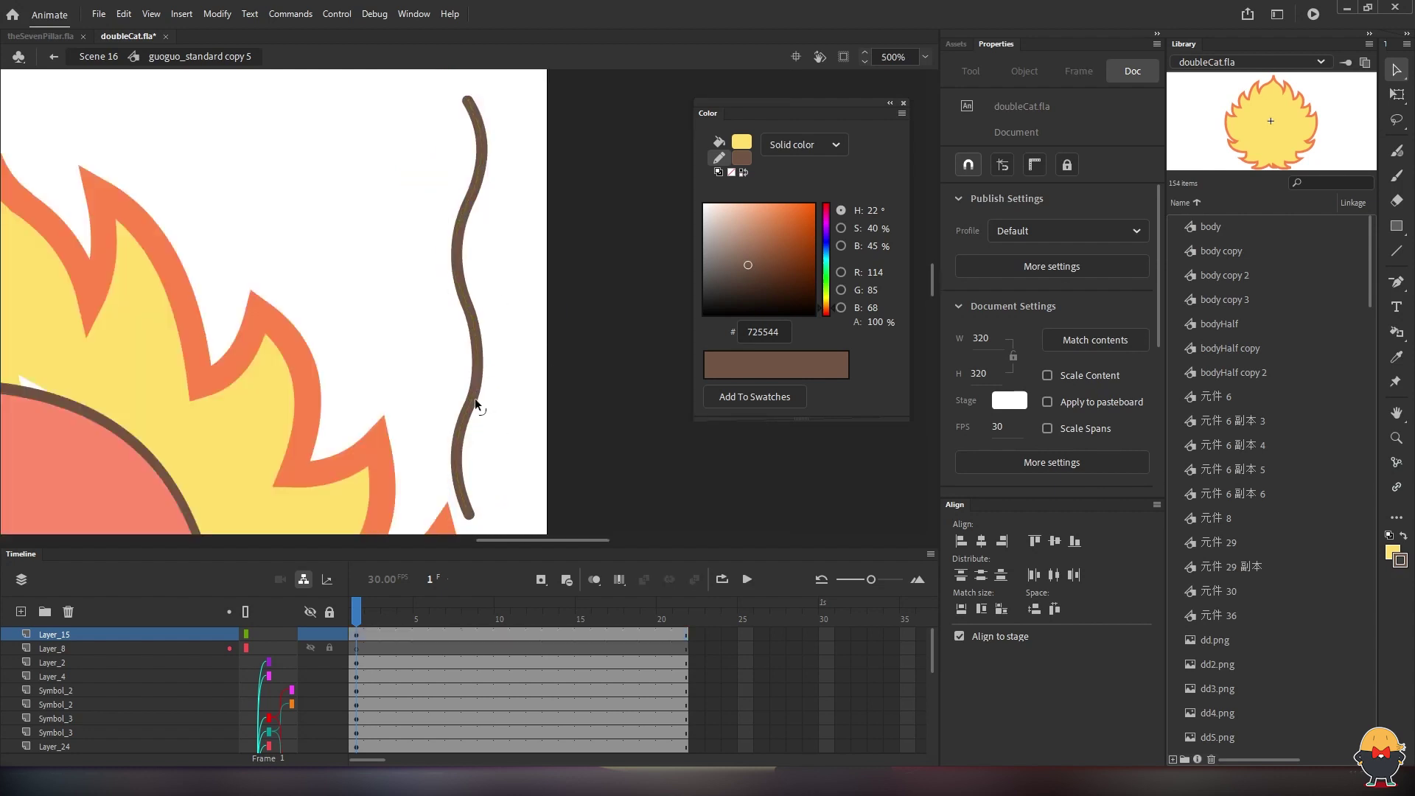
Move the wavy line from the stage's blank edge onto the character, with its lower end at the right-hand eye
click(463, 421)
scroll(470, 380, down, 2)
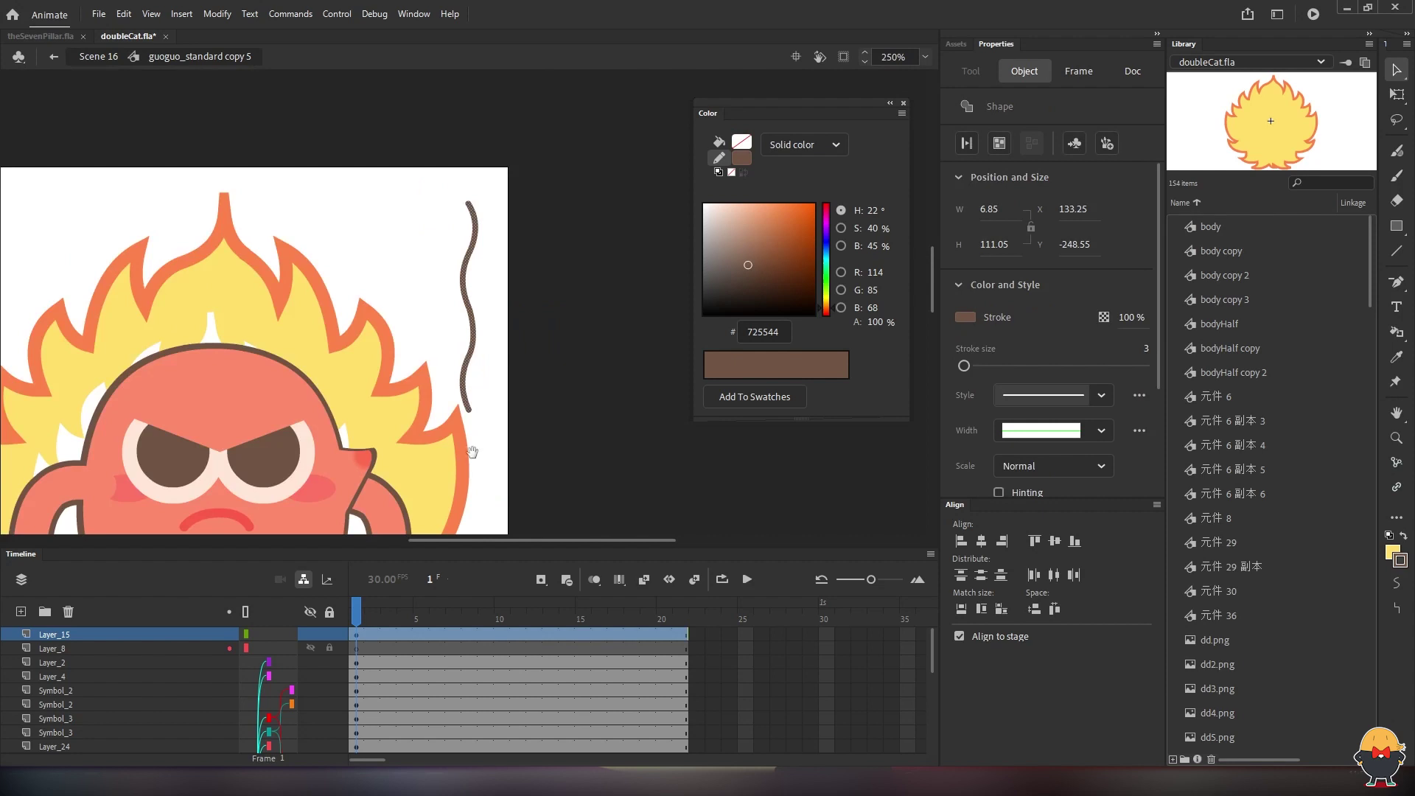
drag(472, 452, 608, 403)
mouse_move(609, 289)
mouse_down()
mouse_move(295, 313)
mouse_move(404, 359)
mouse_move(391, 364)
mouse_up()
drag(395, 356, 442, 353)
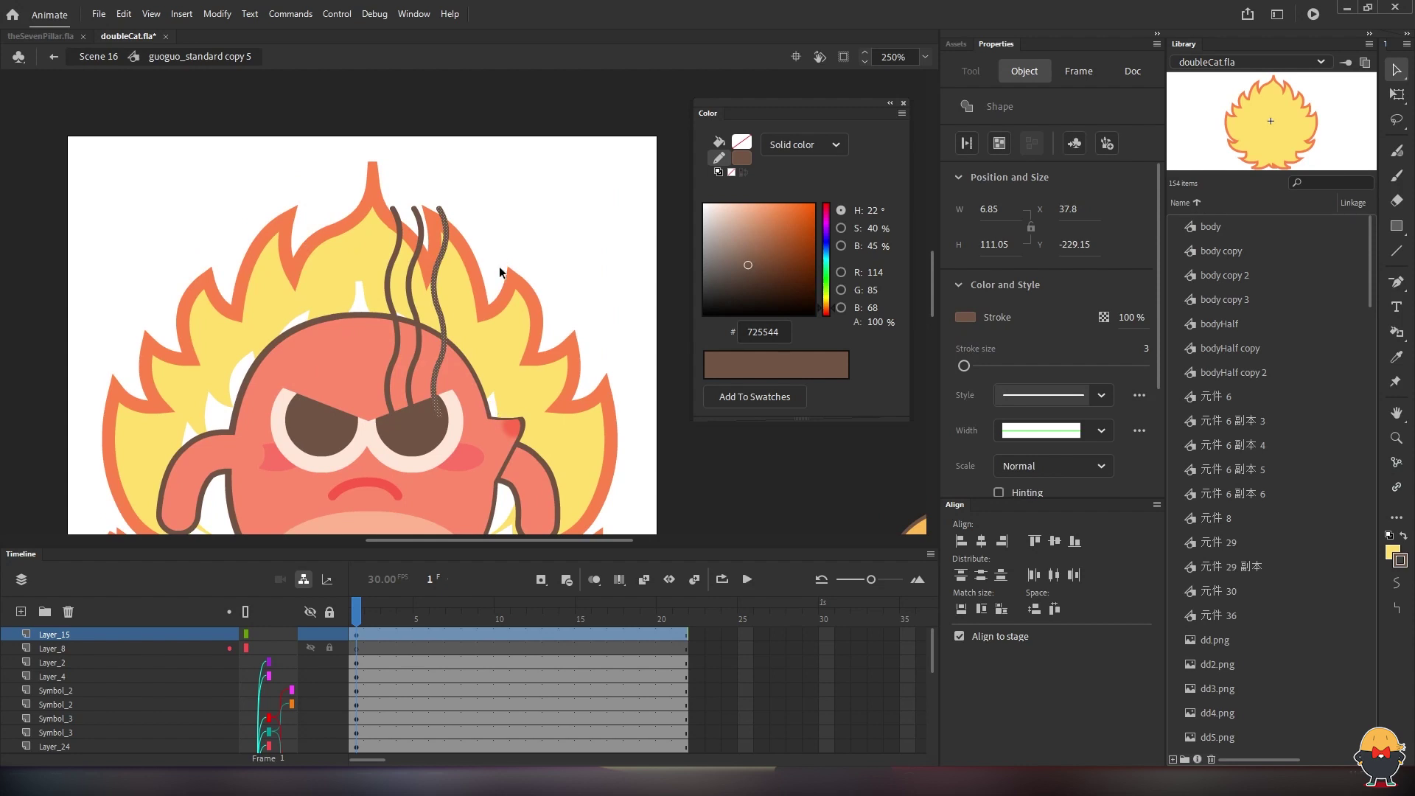
key(ctrl+z)
key(ctrl+z)
Duplicate the wavy line twice to its right, making a row of three parallel lines over the head
drag(397, 346, 420, 350)
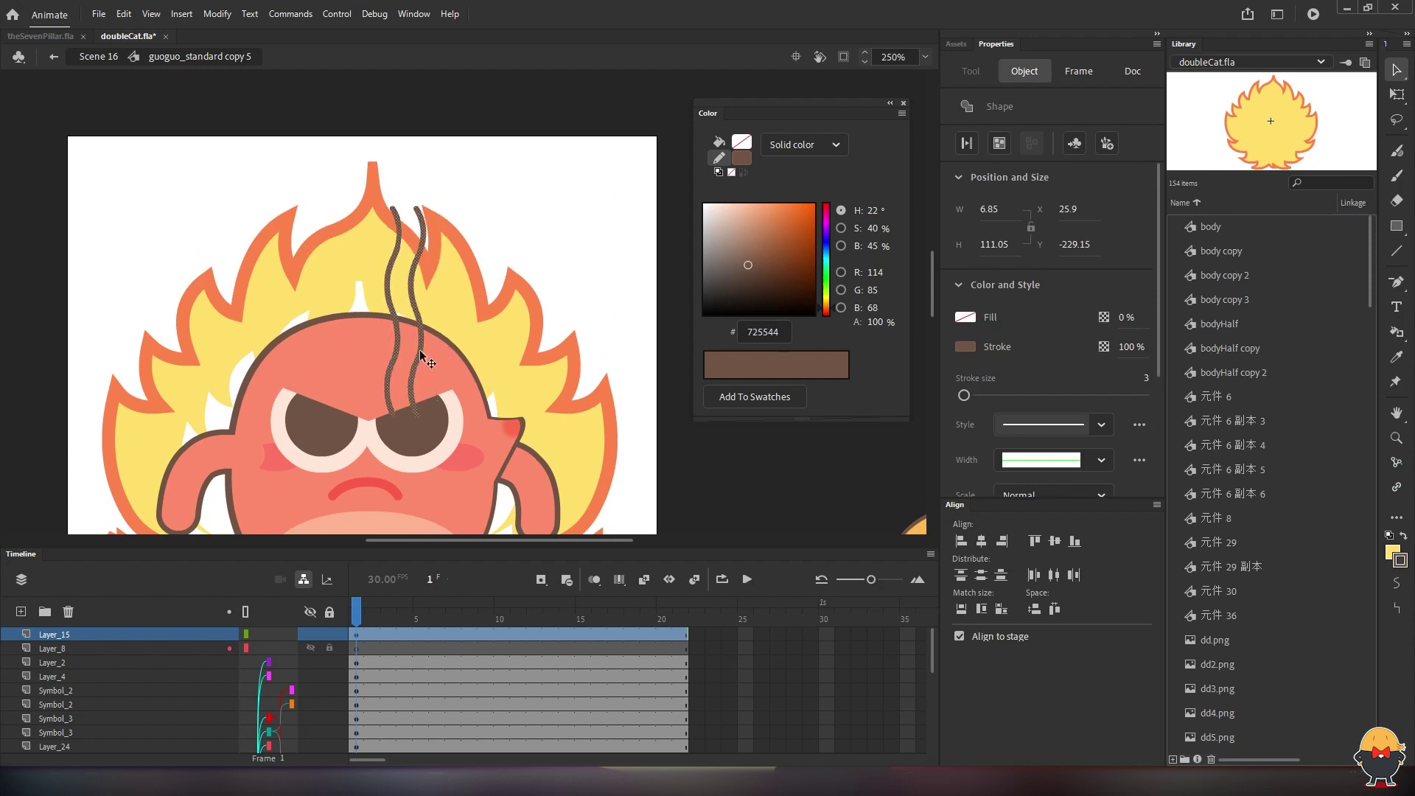
click(431, 351)
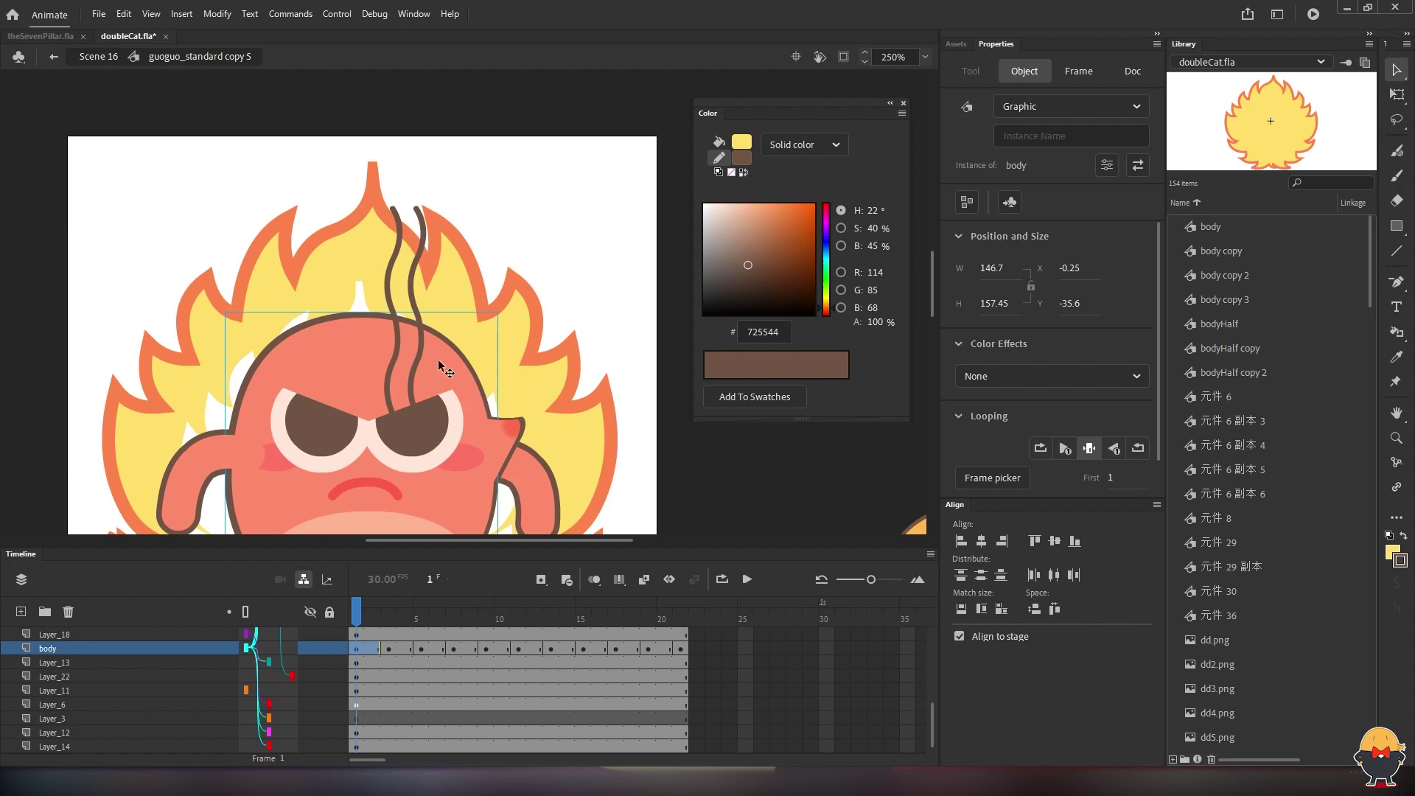
click(423, 350)
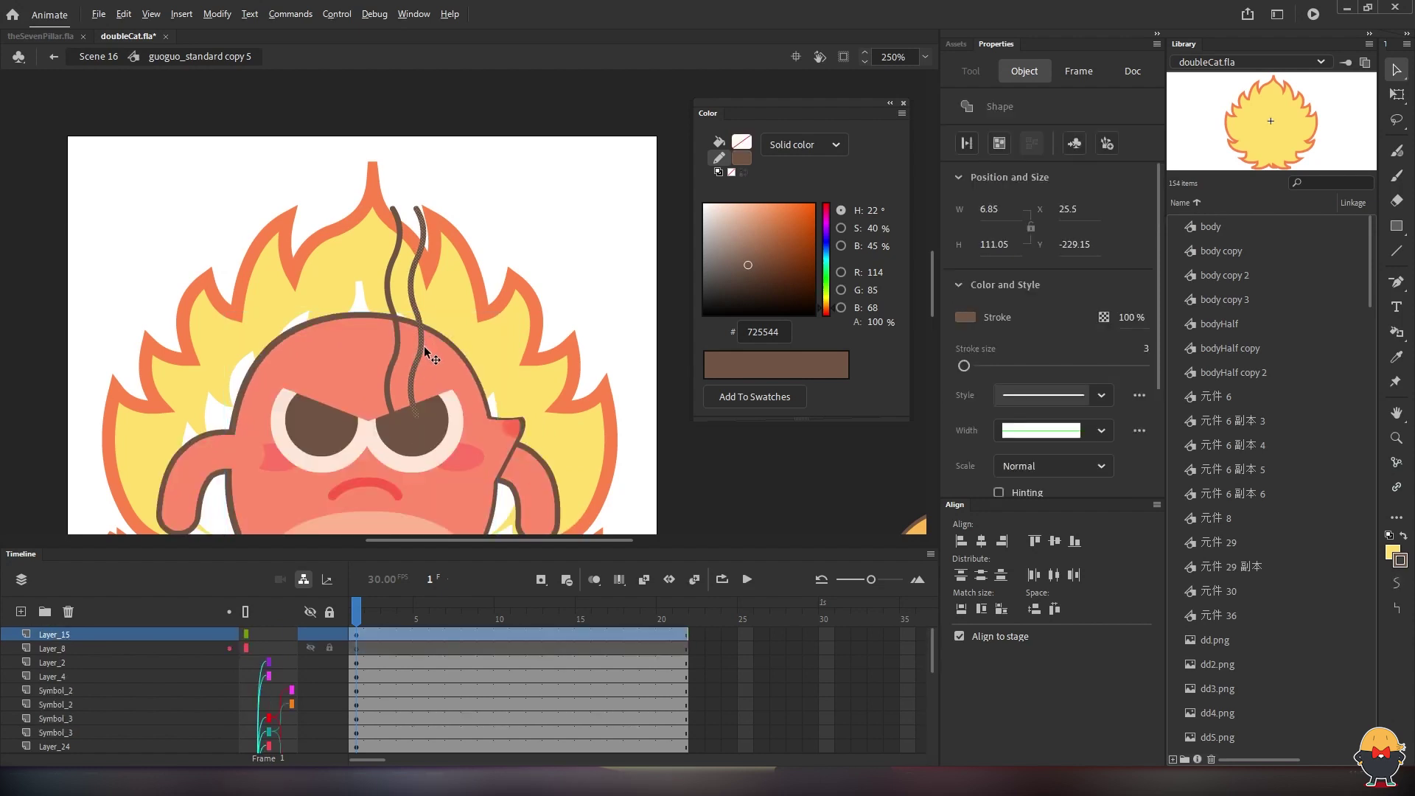
click(423, 348)
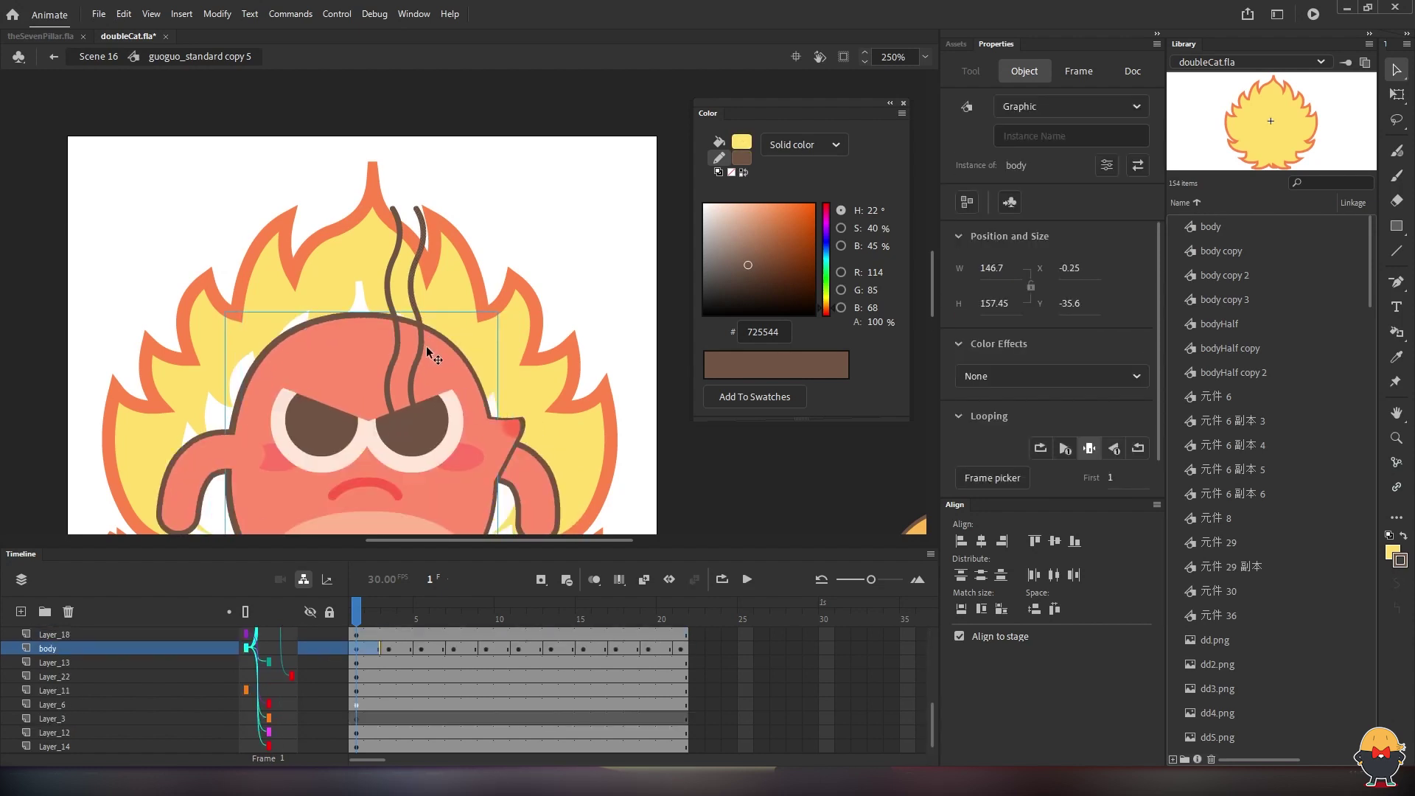
click(421, 341)
drag(422, 341, 451, 342)
Shift the middle wavy line right to X 27.5 to even out the spacing between the three lines
click(418, 338)
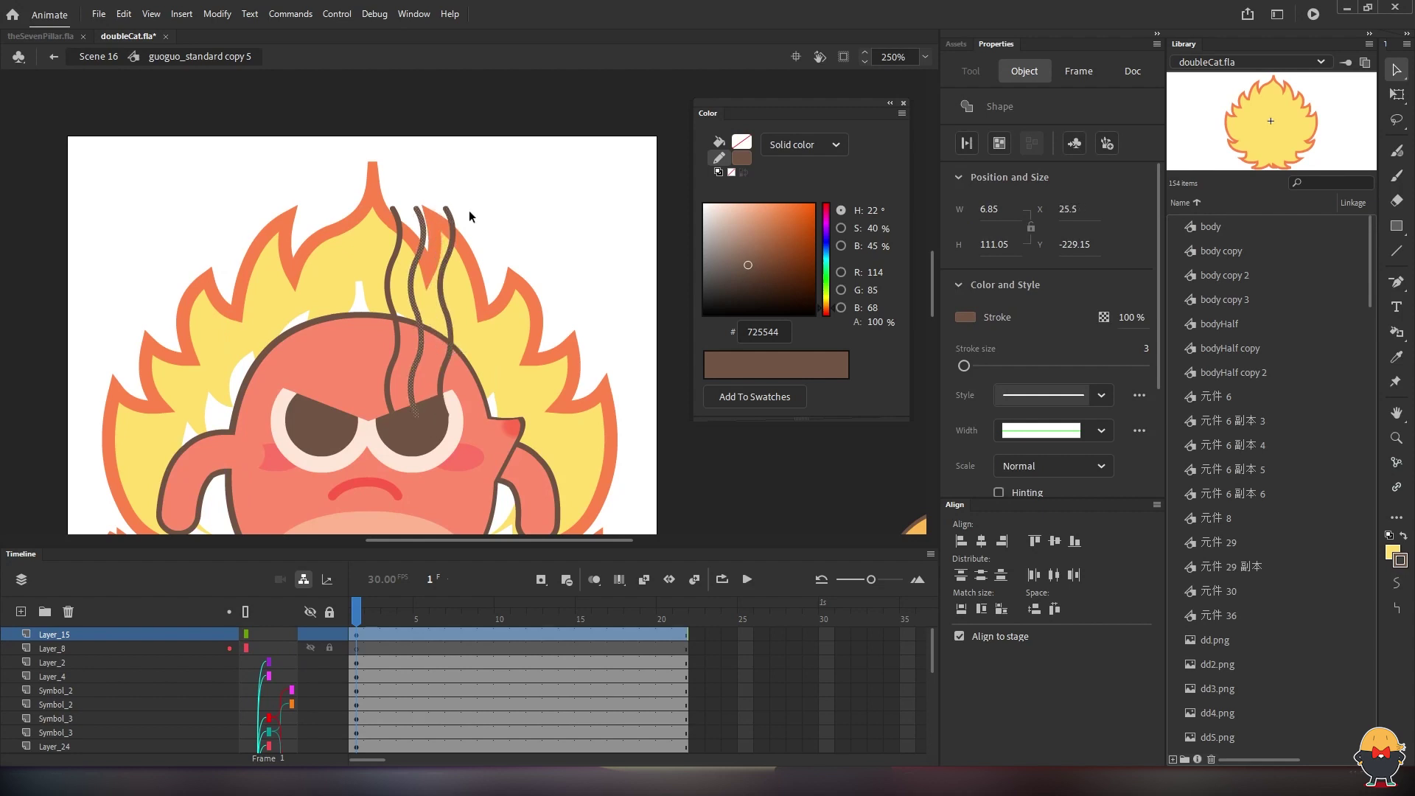
key(Right)
key(Right)
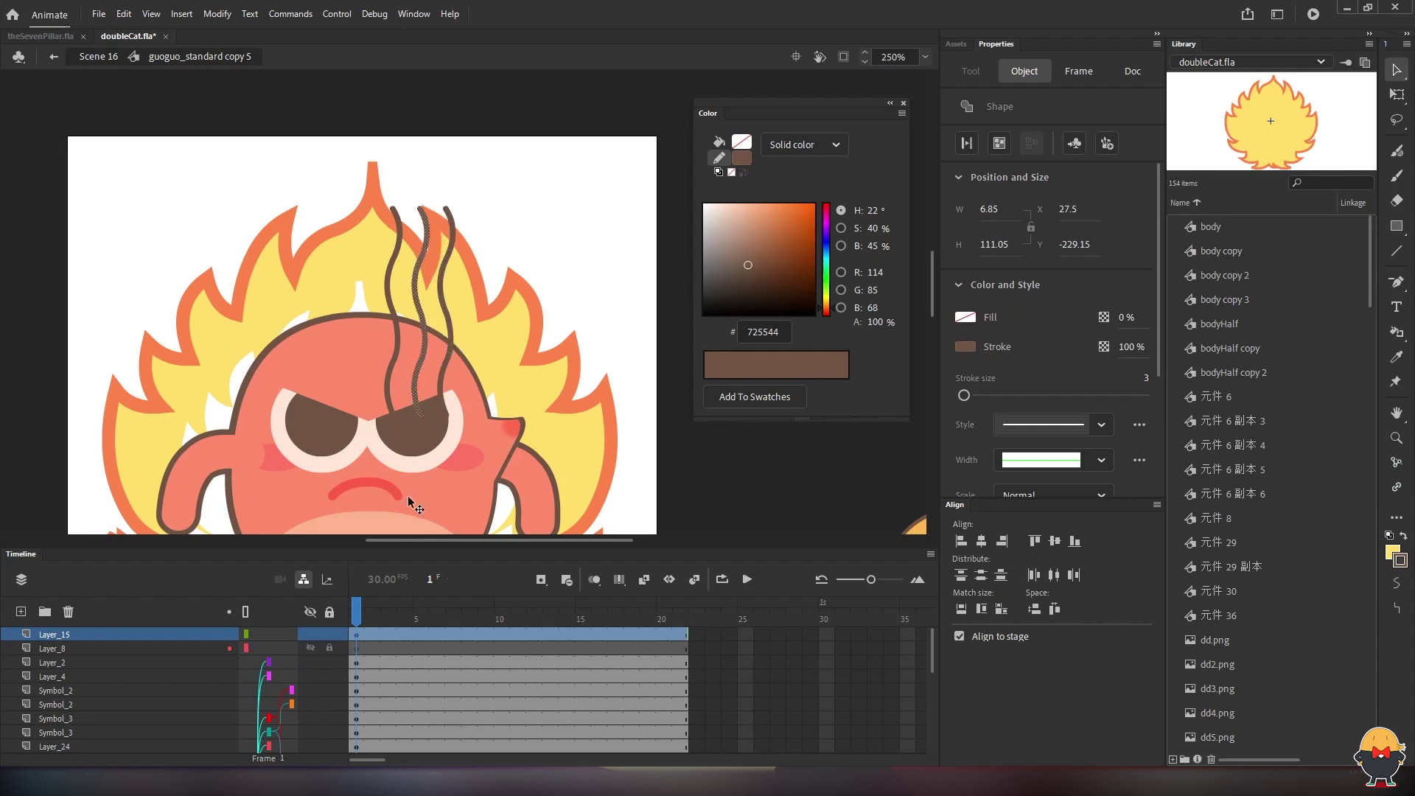
click(370, 634)
click(455, 335)
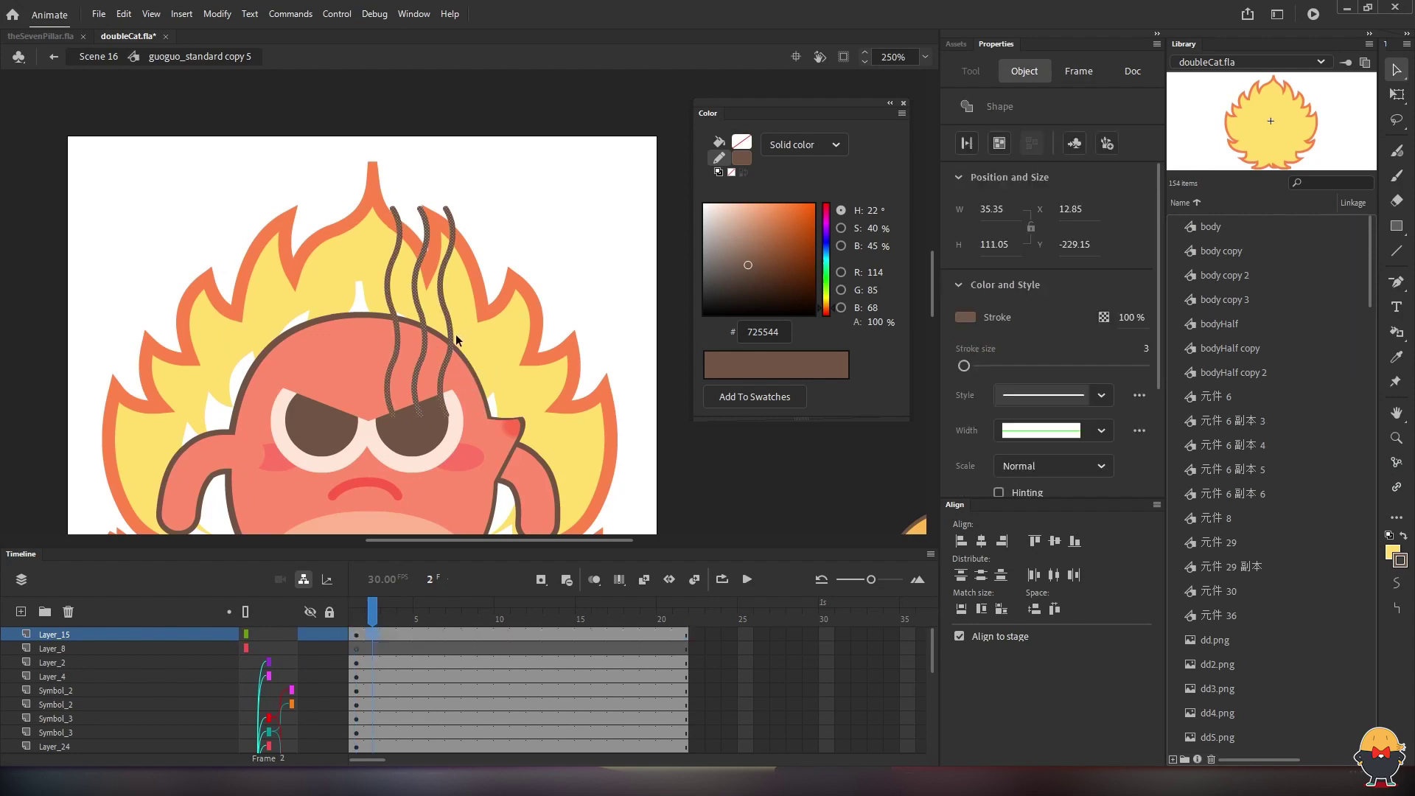
click(386, 631)
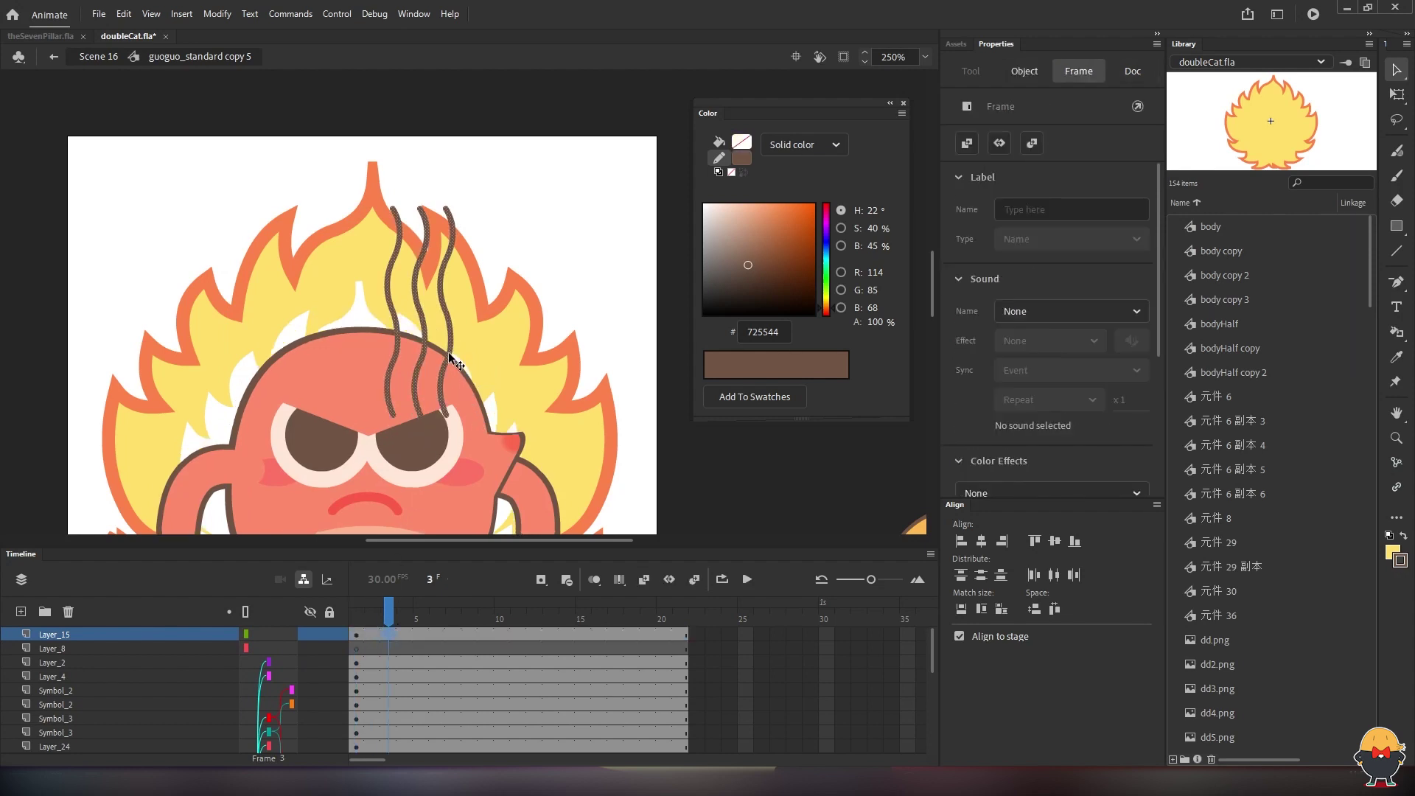
drag(450, 350, 495, 325)
key(ctrl+z)
Convert the three wavy lines at frame 1 into a graphic symbol and open it for editing
mouse_move(374, 614)
mouse_down()
mouse_move(403, 619)
mouse_move(356, 619)
mouse_up()
click(357, 633)
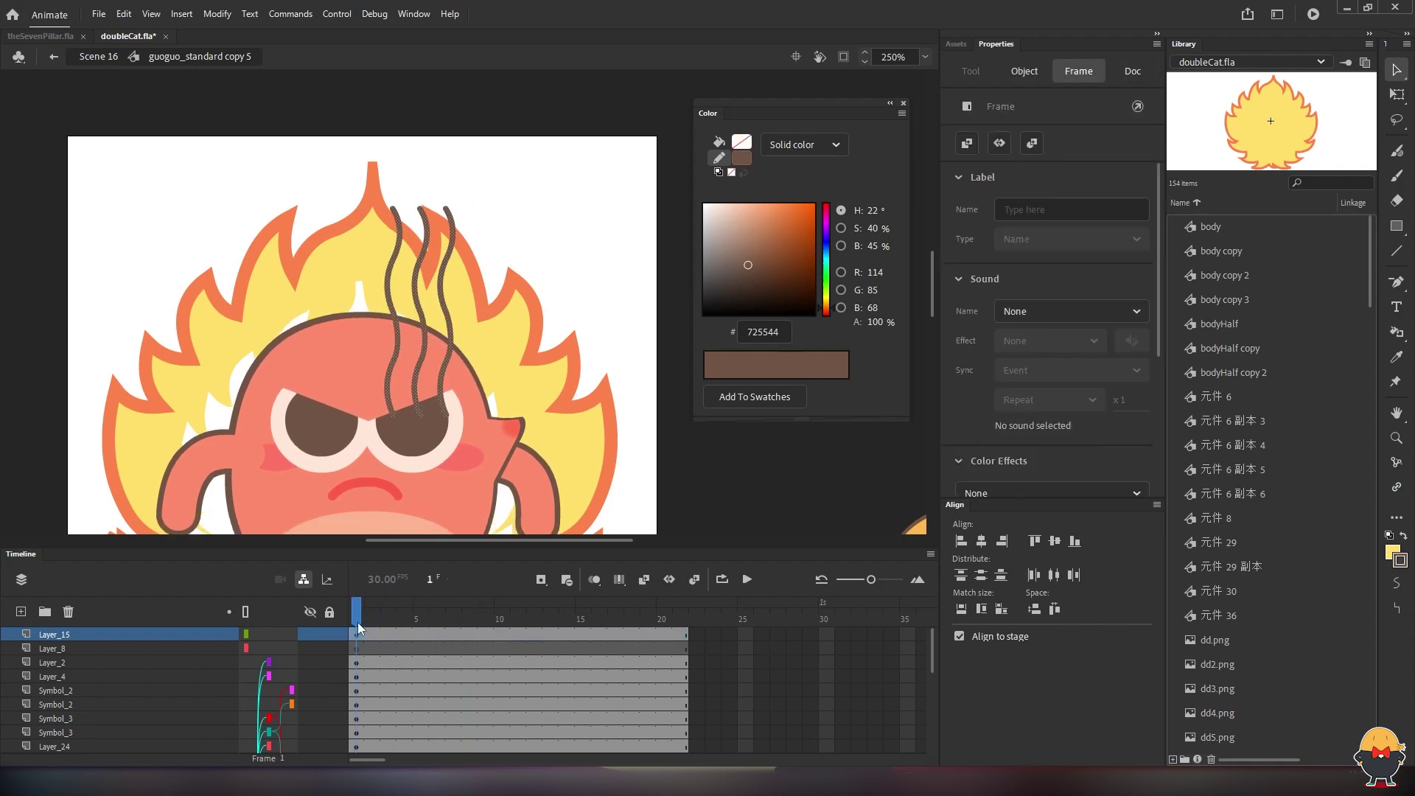
key(F8)
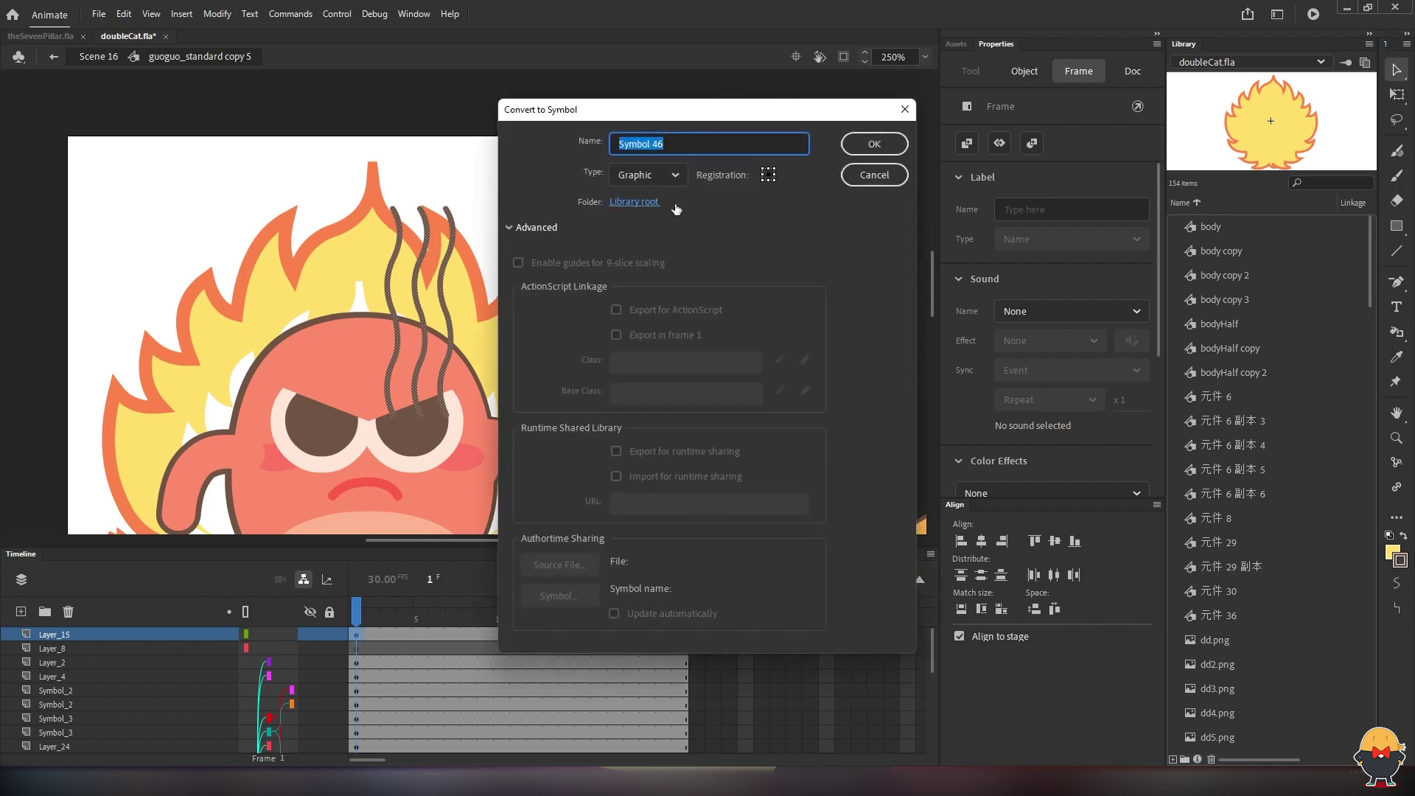
click(861, 145)
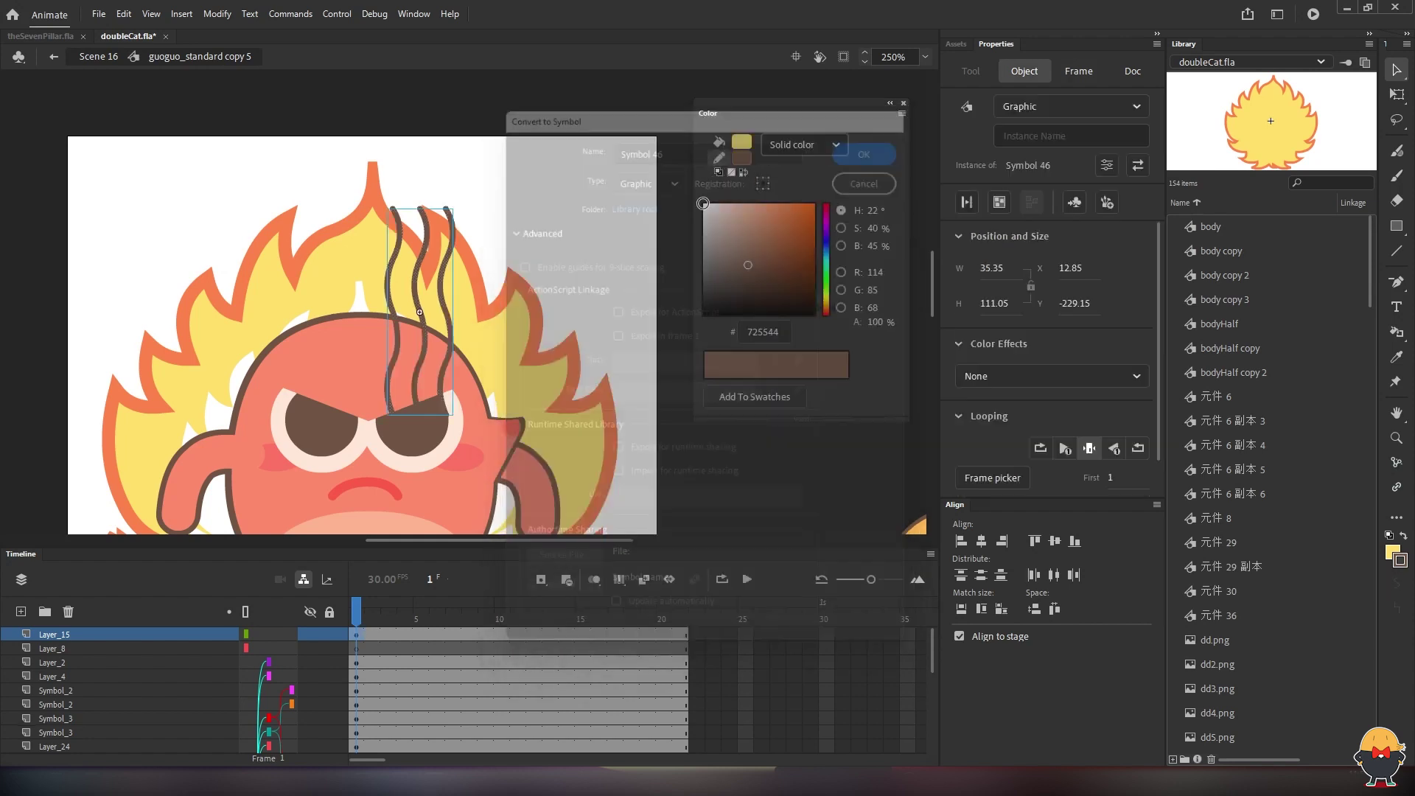
double_click(453, 342)
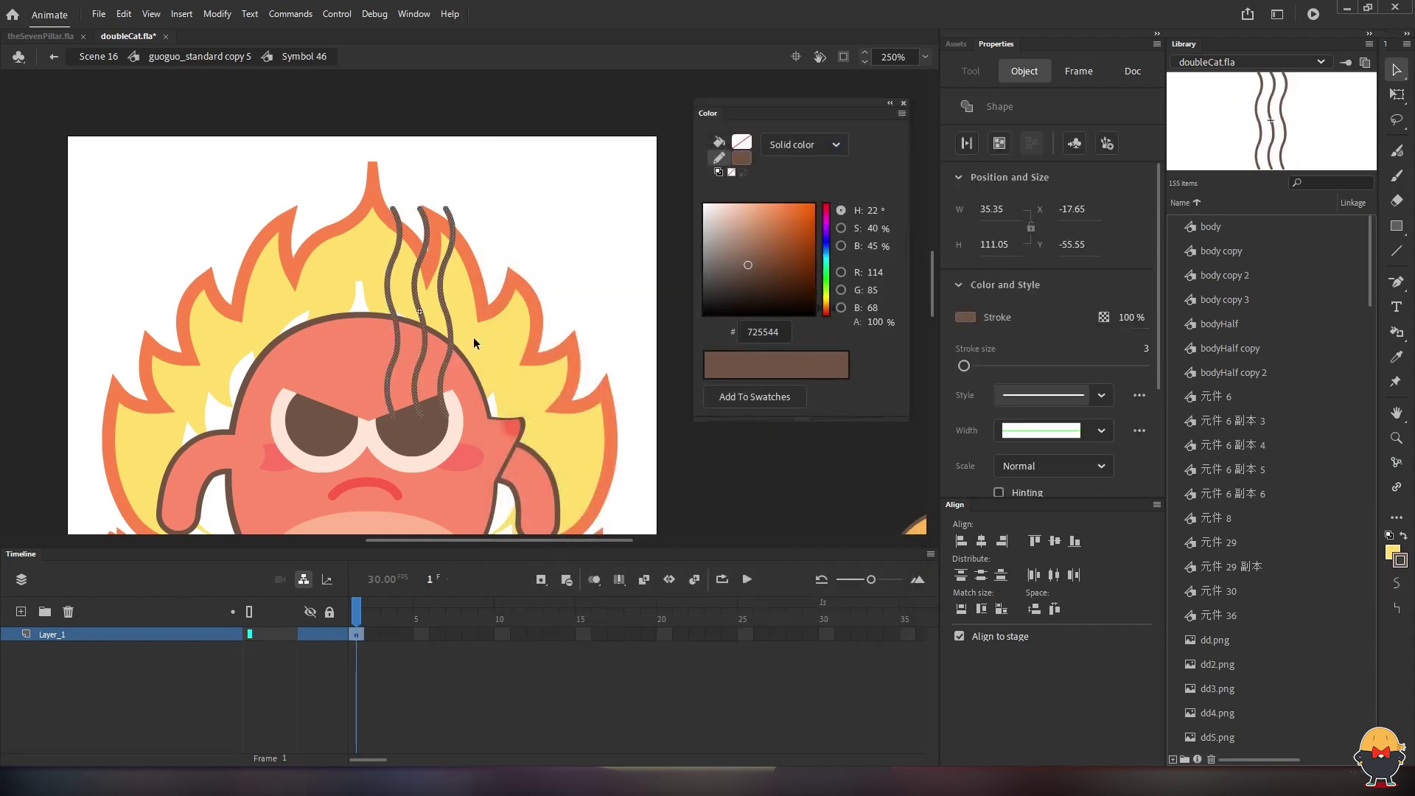
Convert all three wavy lines inside the opened symbol into a nested graphic symbol
drag(546, 165, 325, 467)
drag(455, 286, 488, 343)
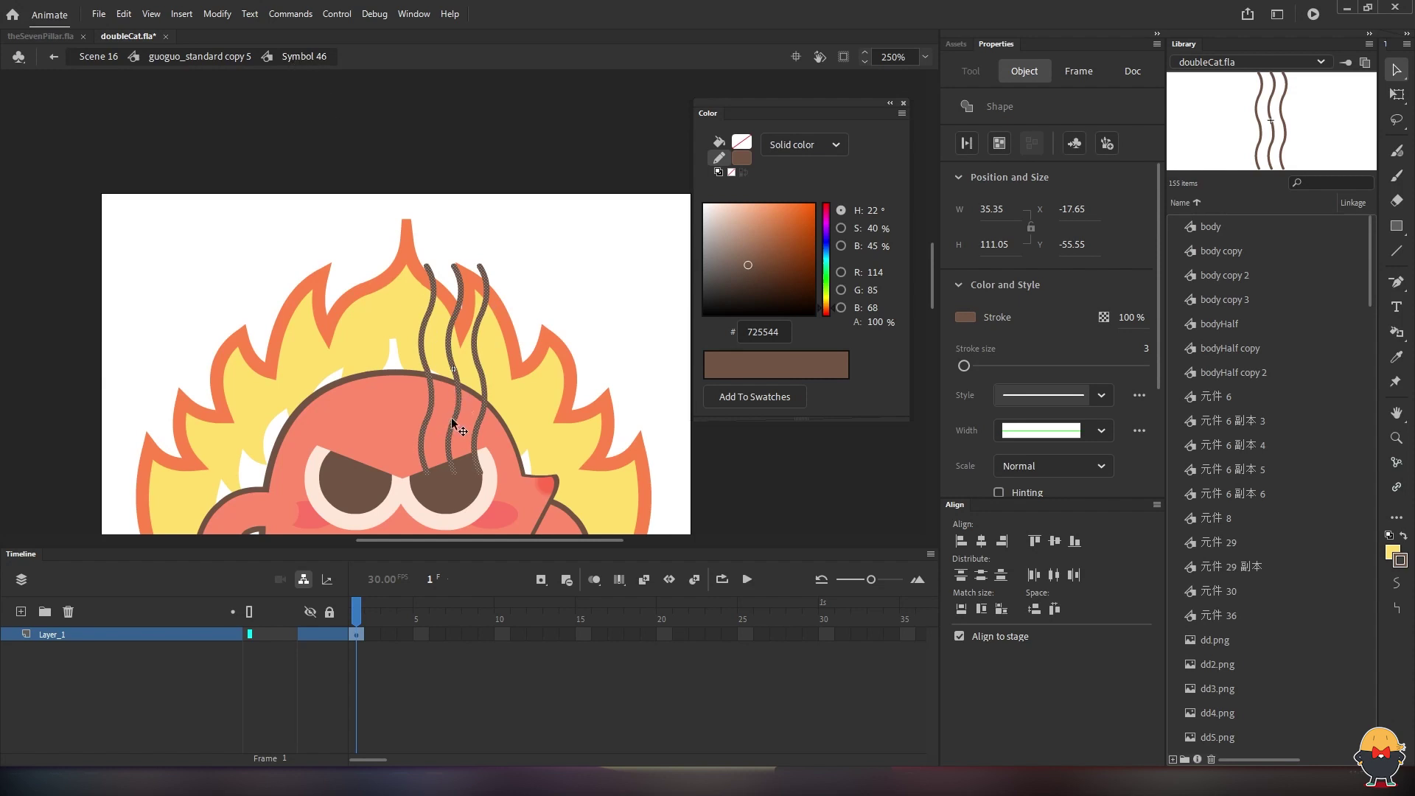
drag(451, 433, 453, 405)
key(ctrl+z)
key(F8)
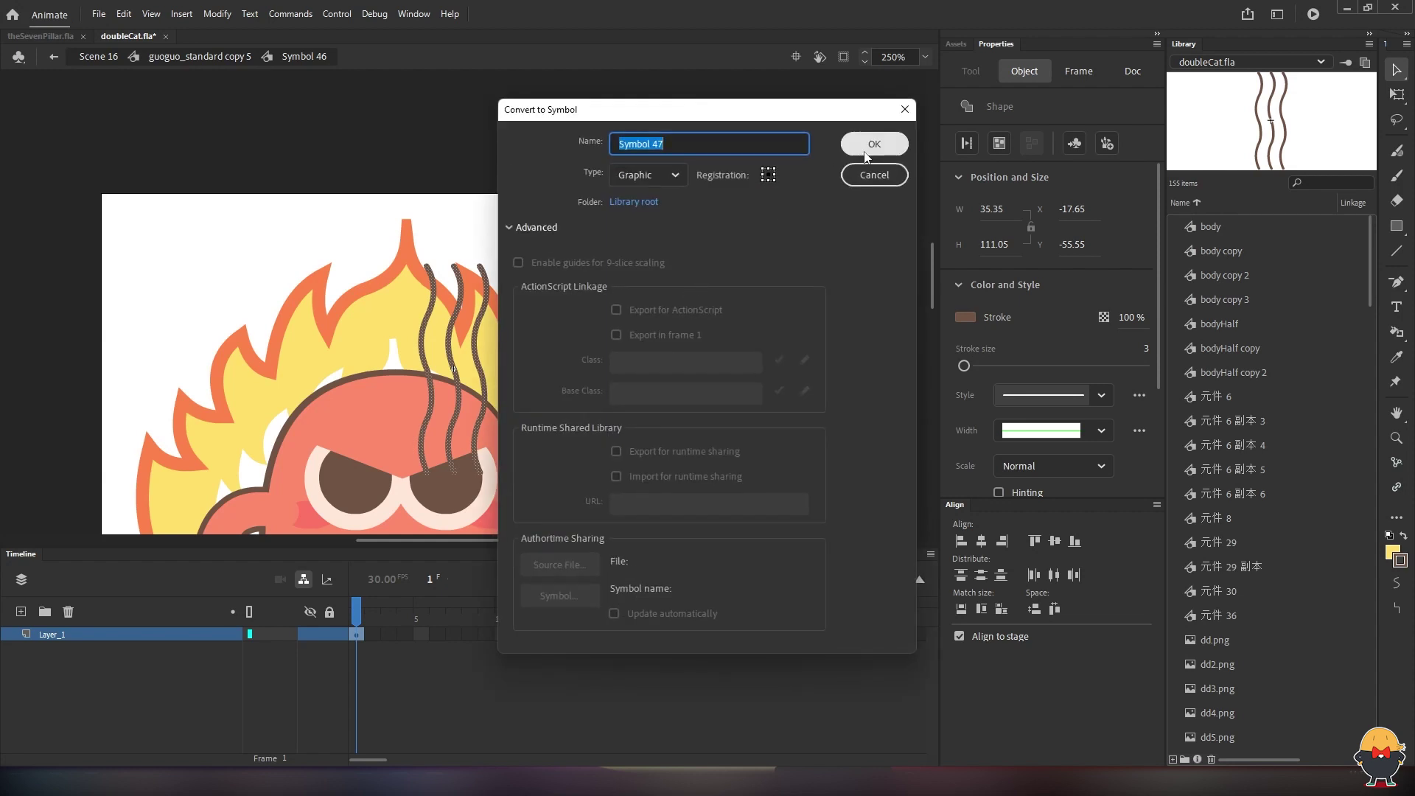
click(874, 142)
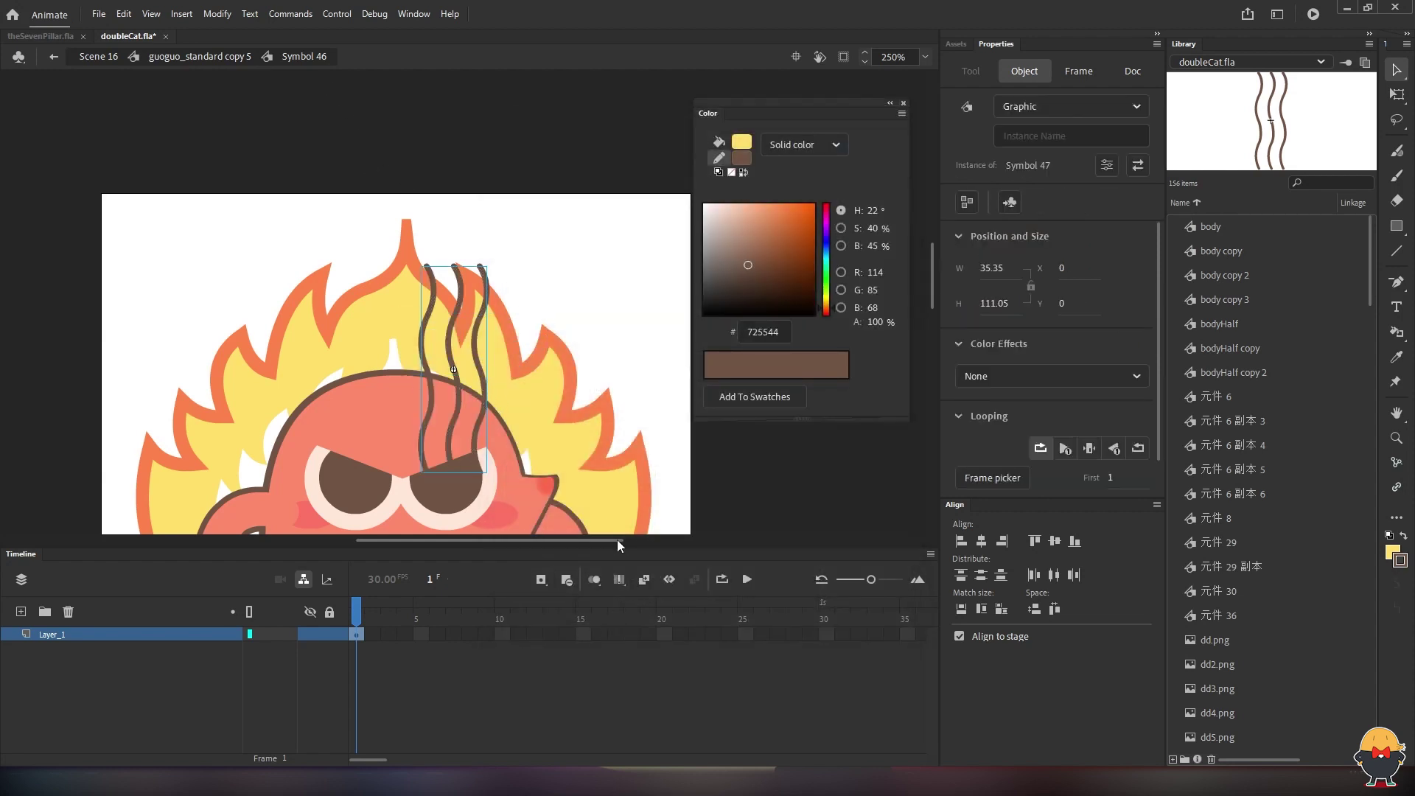
Extend the lines' layer to frame 20 and add a keyframe at frame 21
click(663, 635)
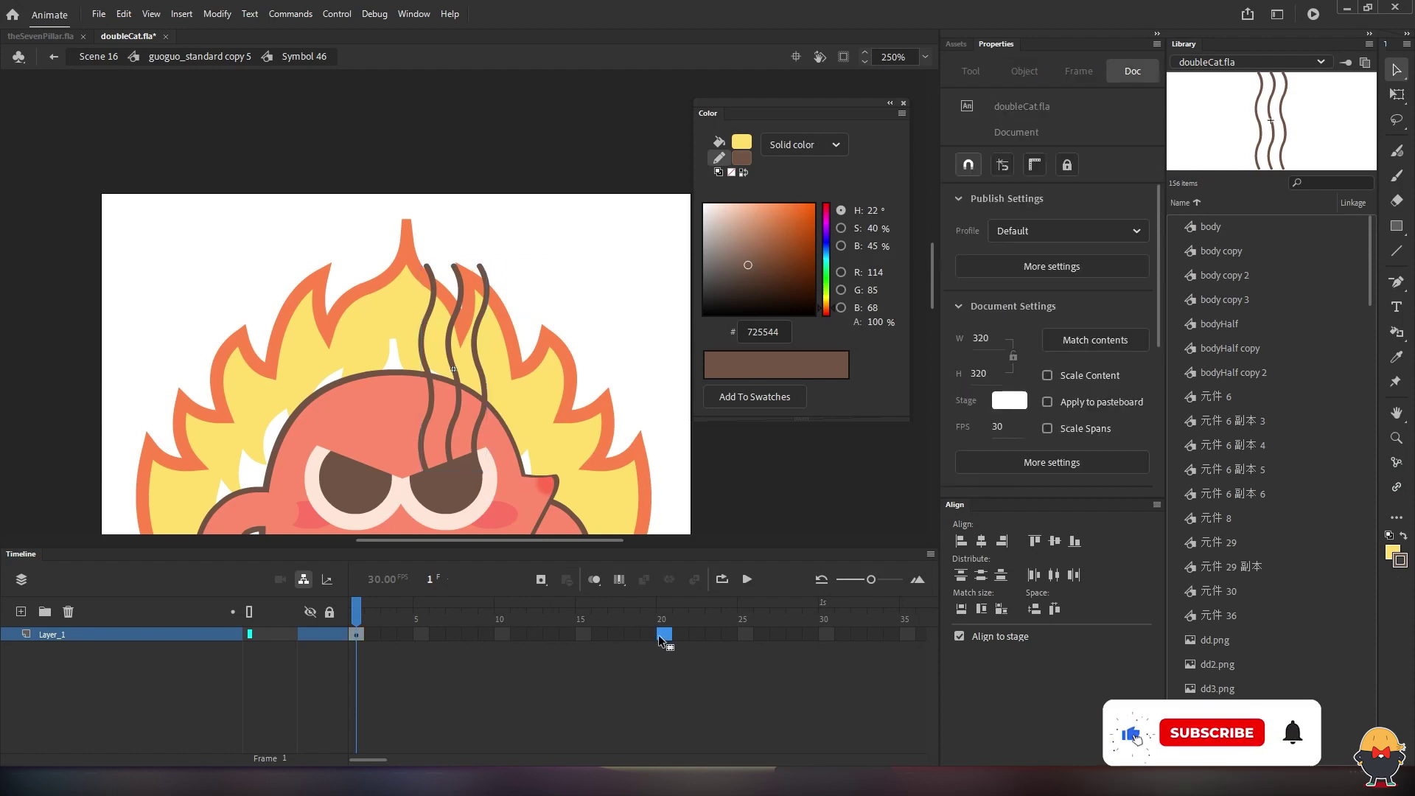
key(F5)
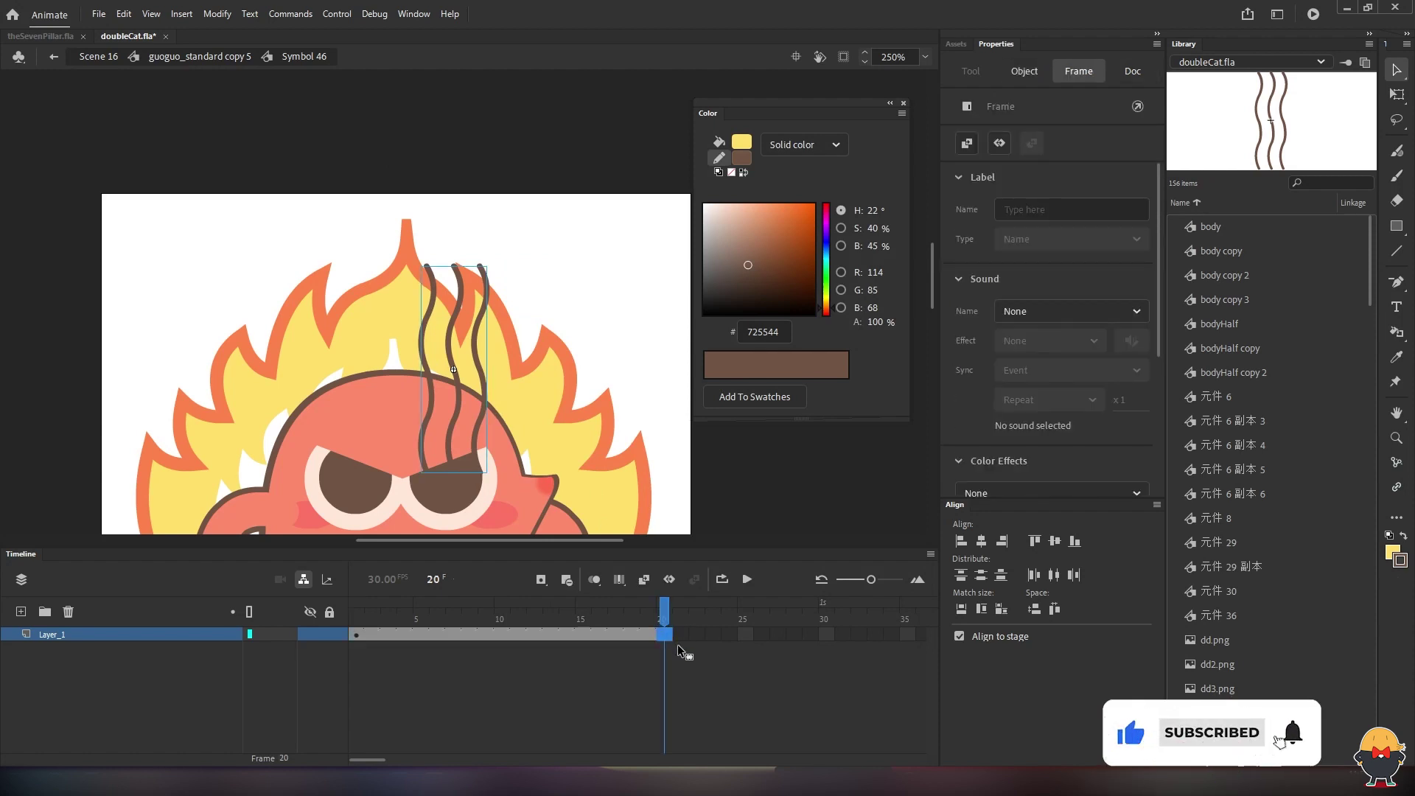
drag(665, 624, 275, 635)
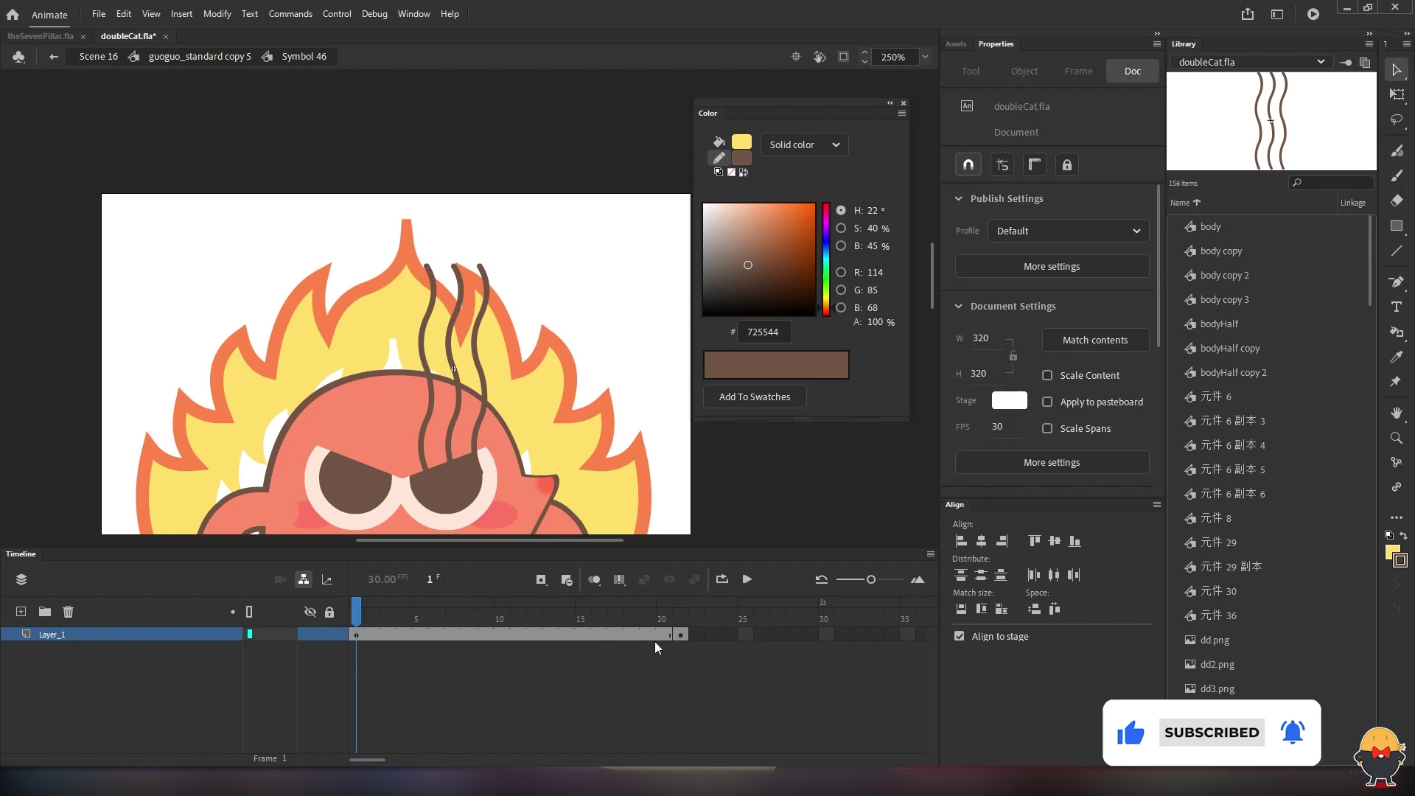
At the frame 21 keyframe, move the wavy lines straight up until their lower ends sit at the top of the character's head
click(674, 621)
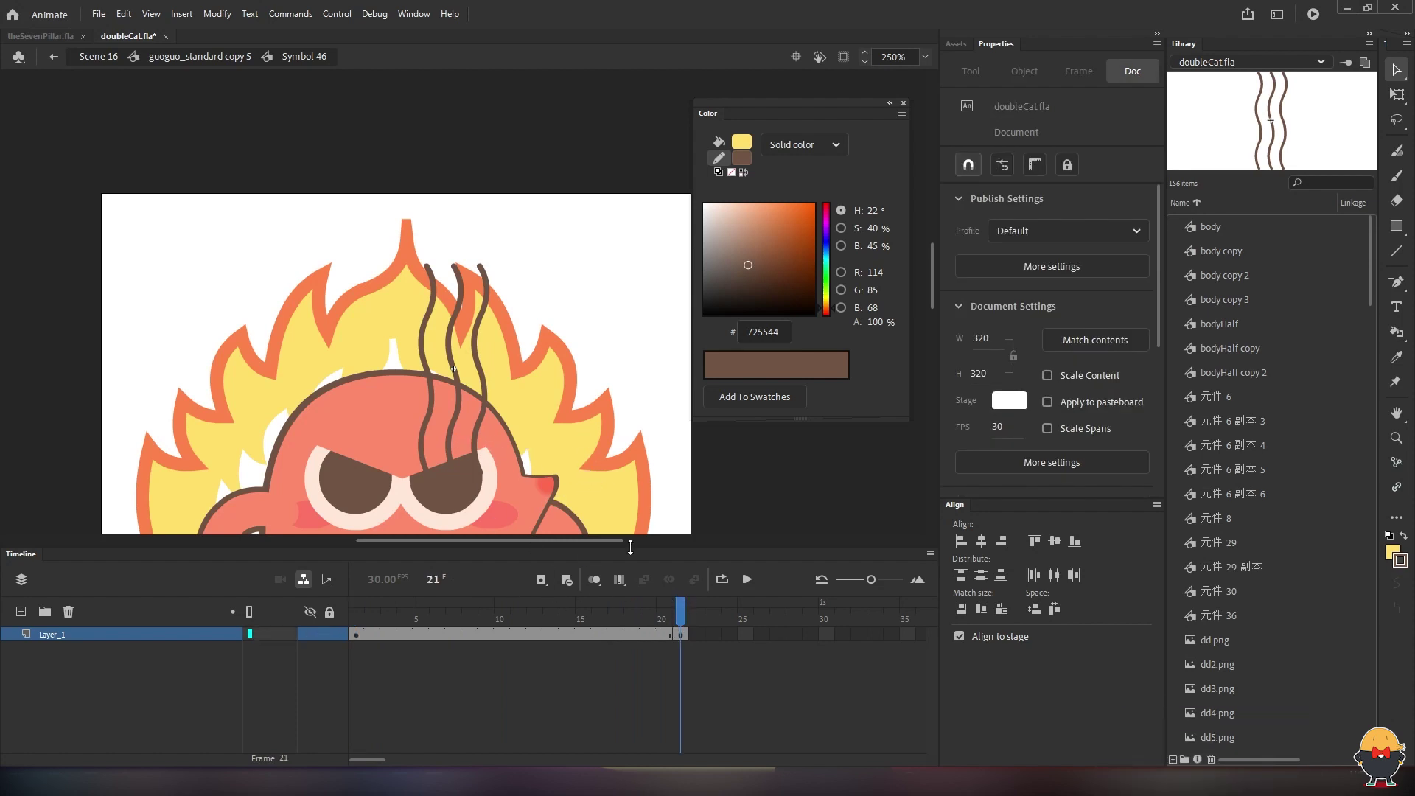
click(453, 461)
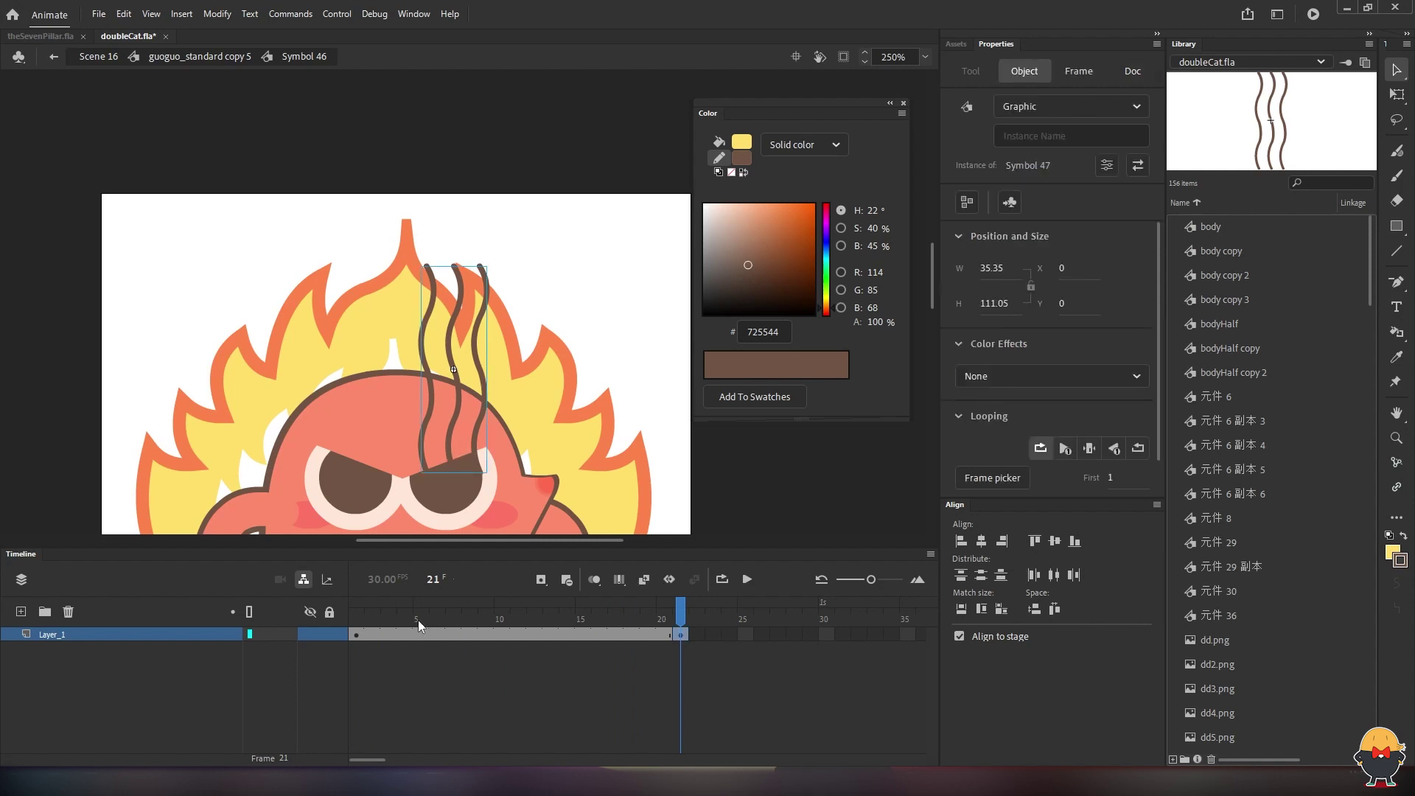
click(358, 635)
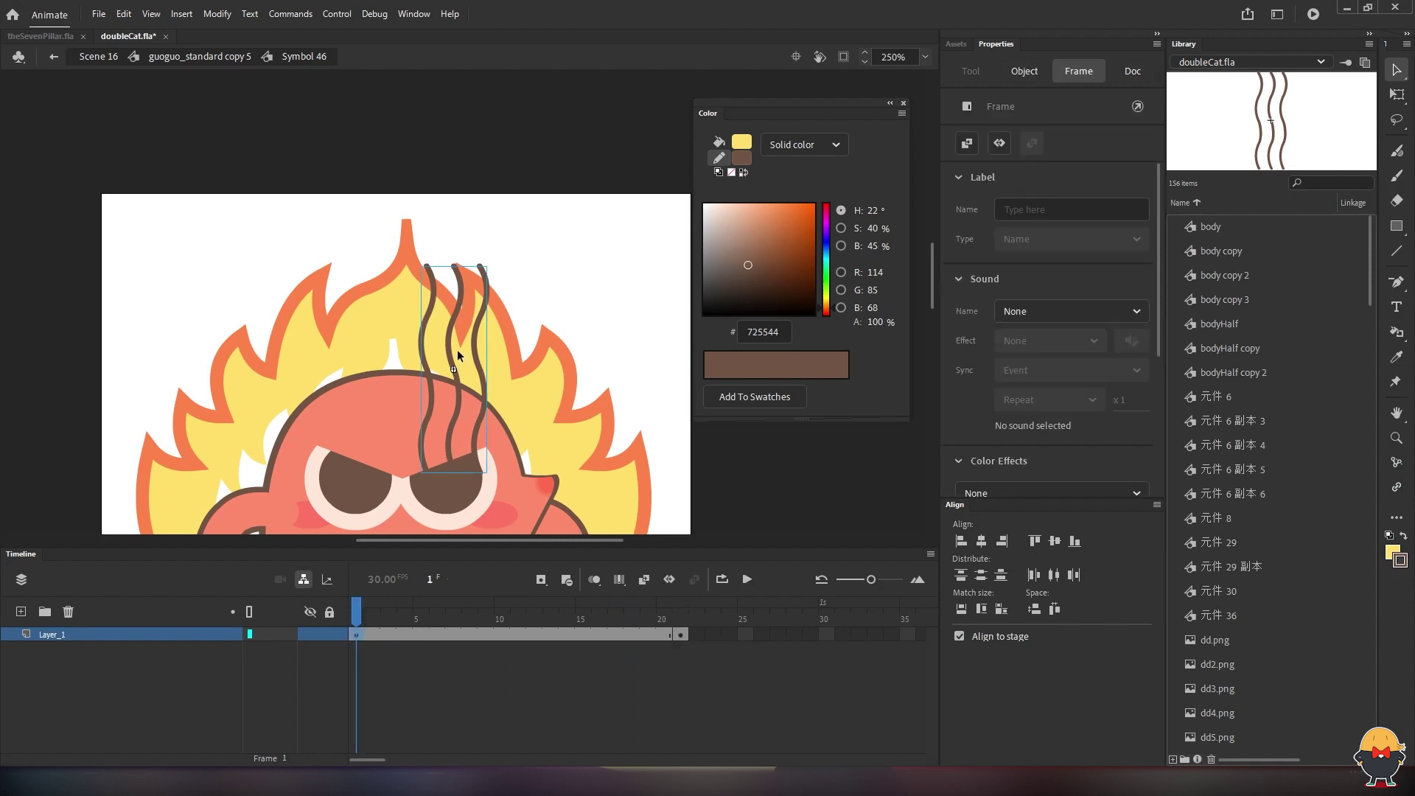
drag(550, 361, 584, 333)
drag(680, 618, 357, 618)
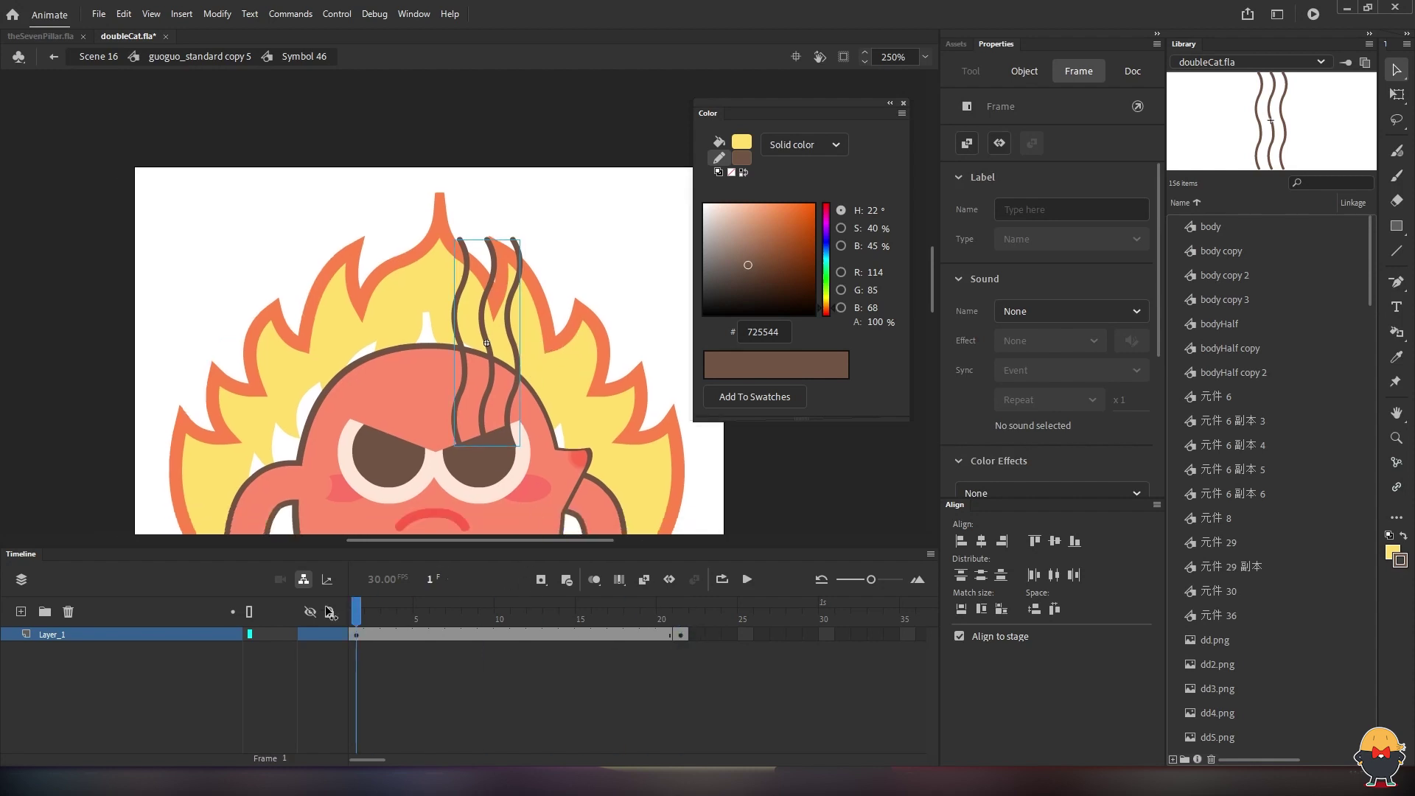
click(355, 634)
click(677, 634)
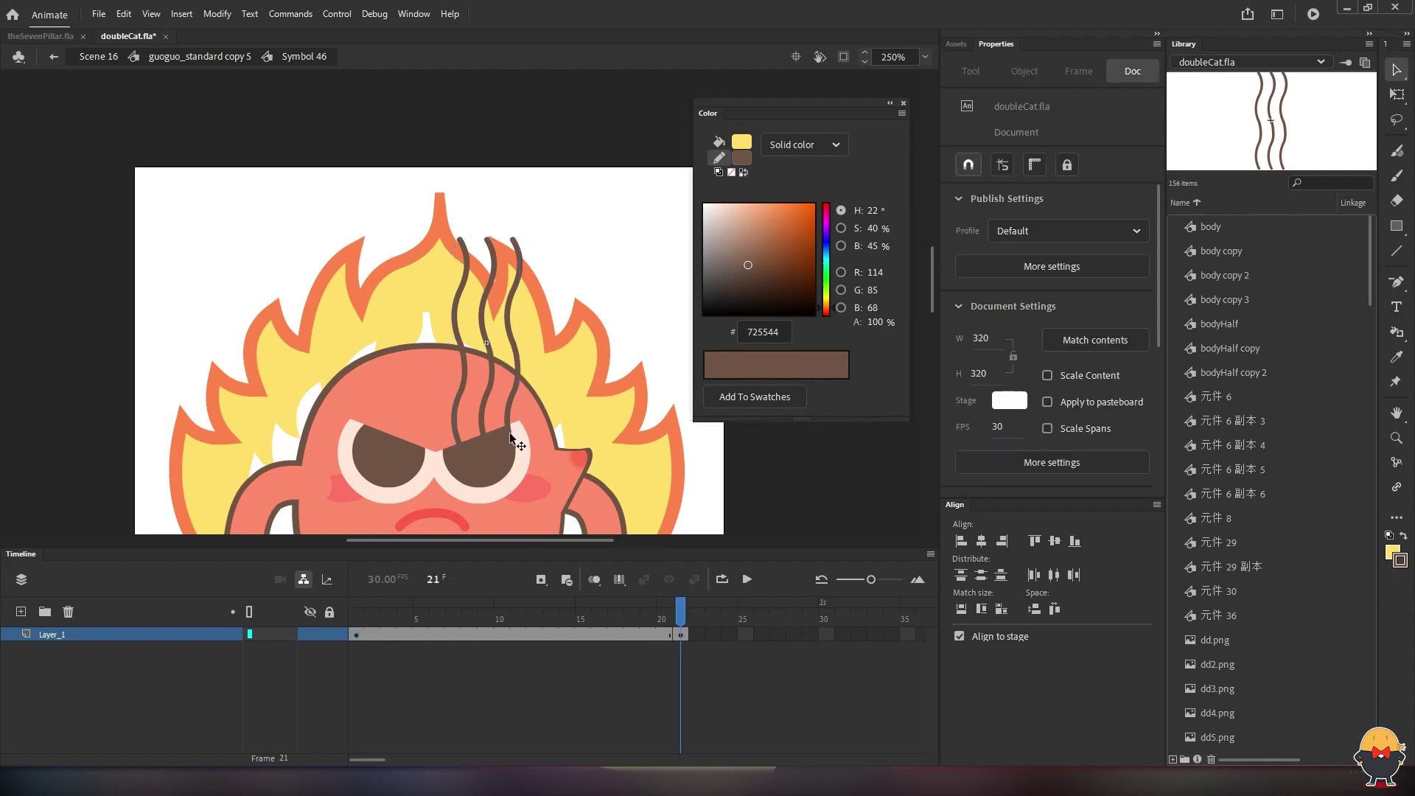
drag(510, 432, 514, 341)
drag(677, 616, 681, 620)
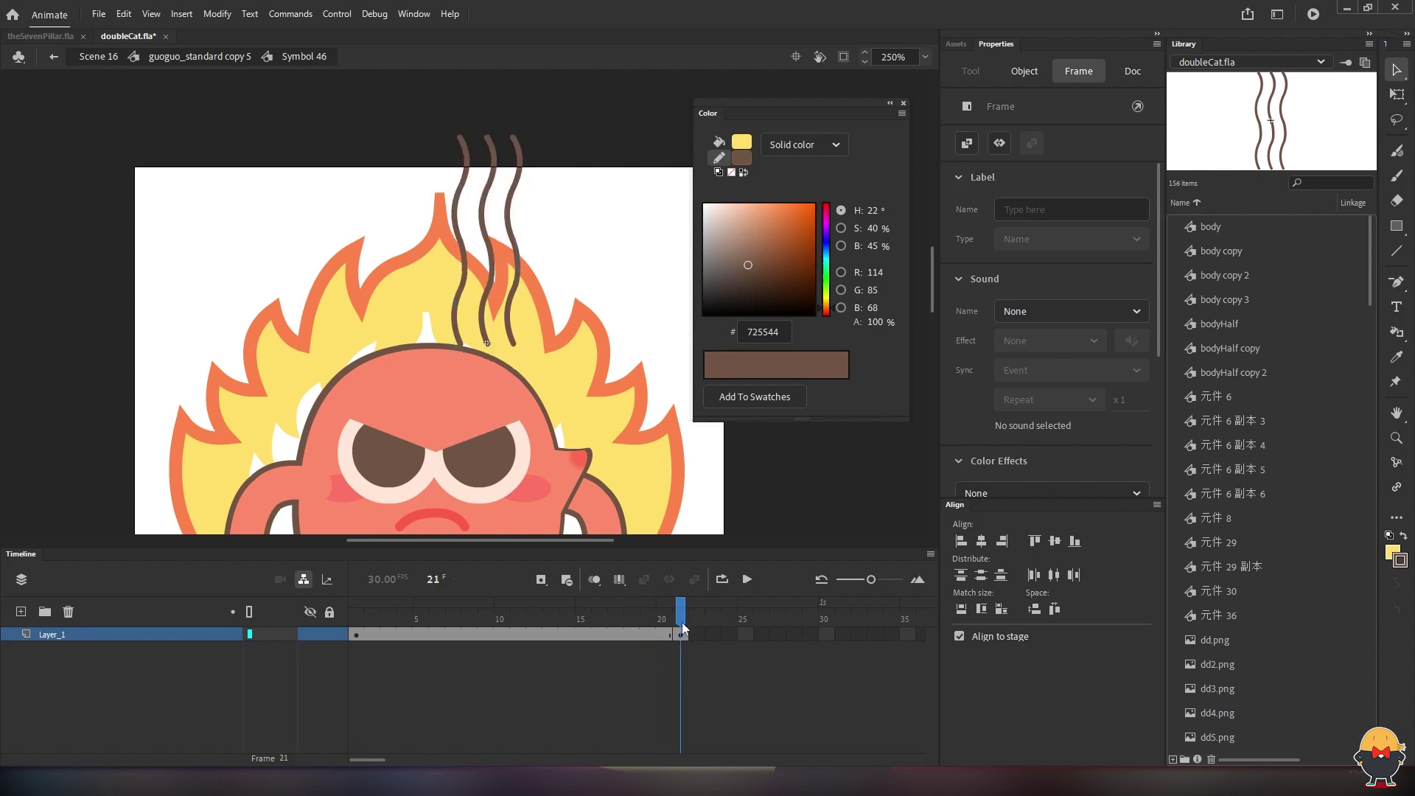
Create a classic tween between the wavy lines' keyframes at frames 1 and 21, play it back and save the file
click(495, 271)
right_click(415, 639)
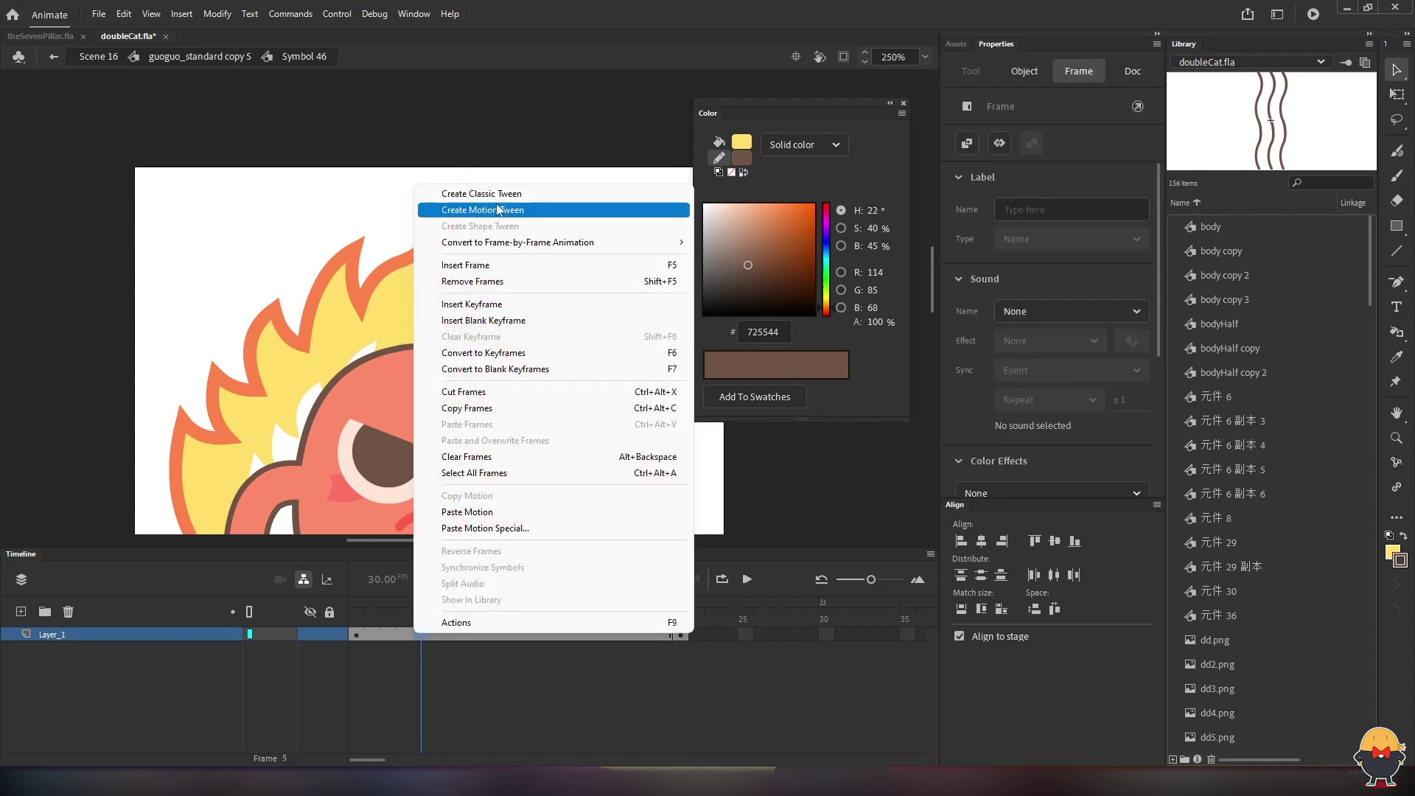
click(471, 195)
right_click(420, 632)
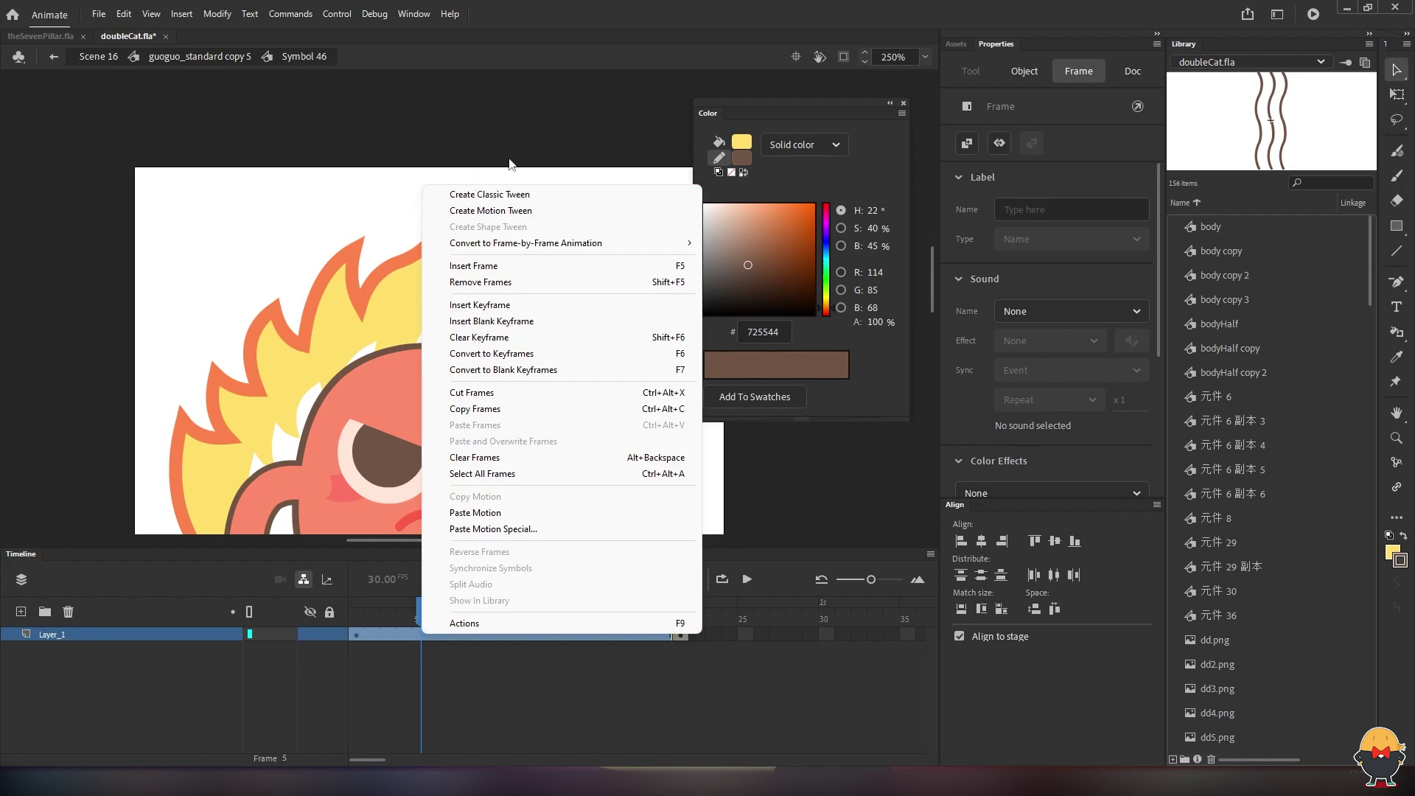
click(511, 195)
key(Return)
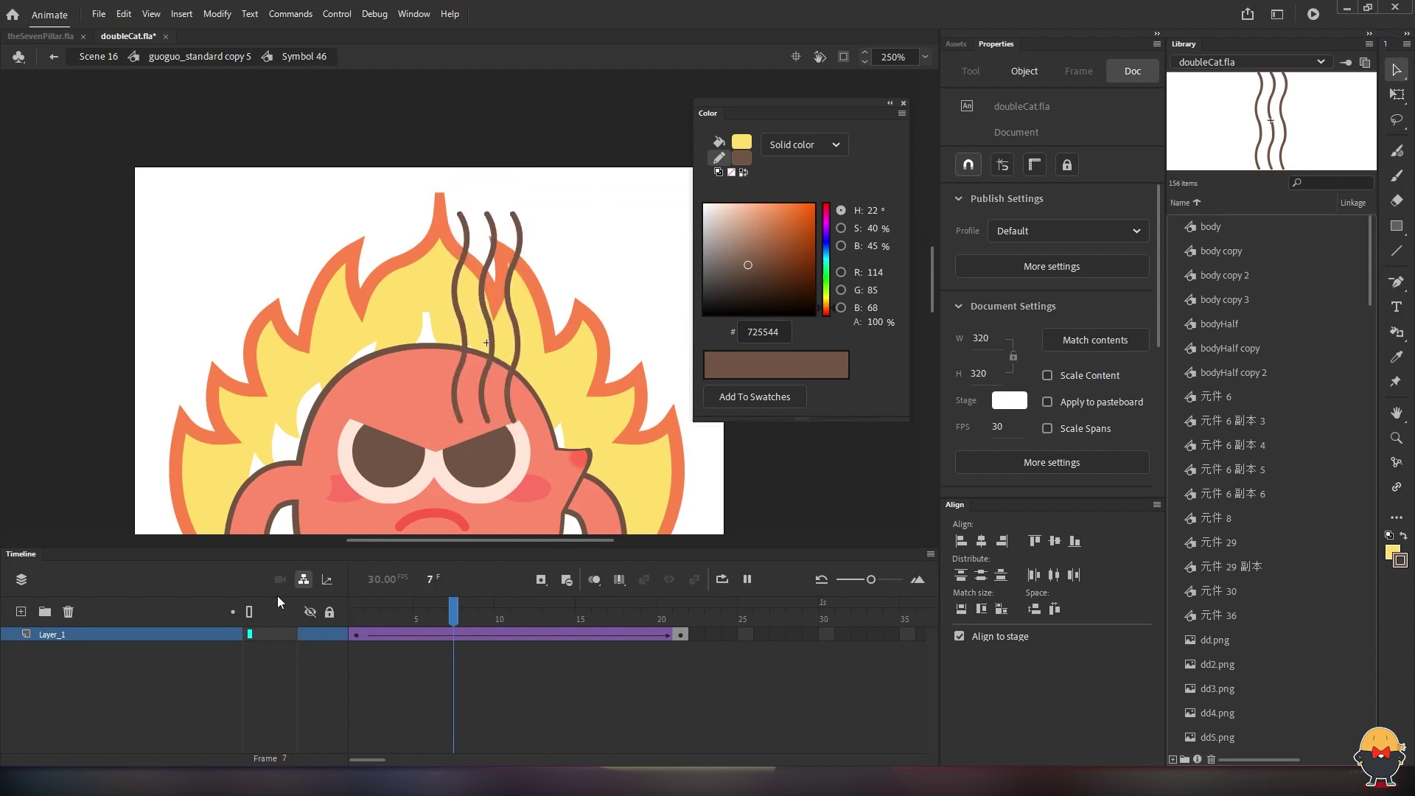
key(Return)
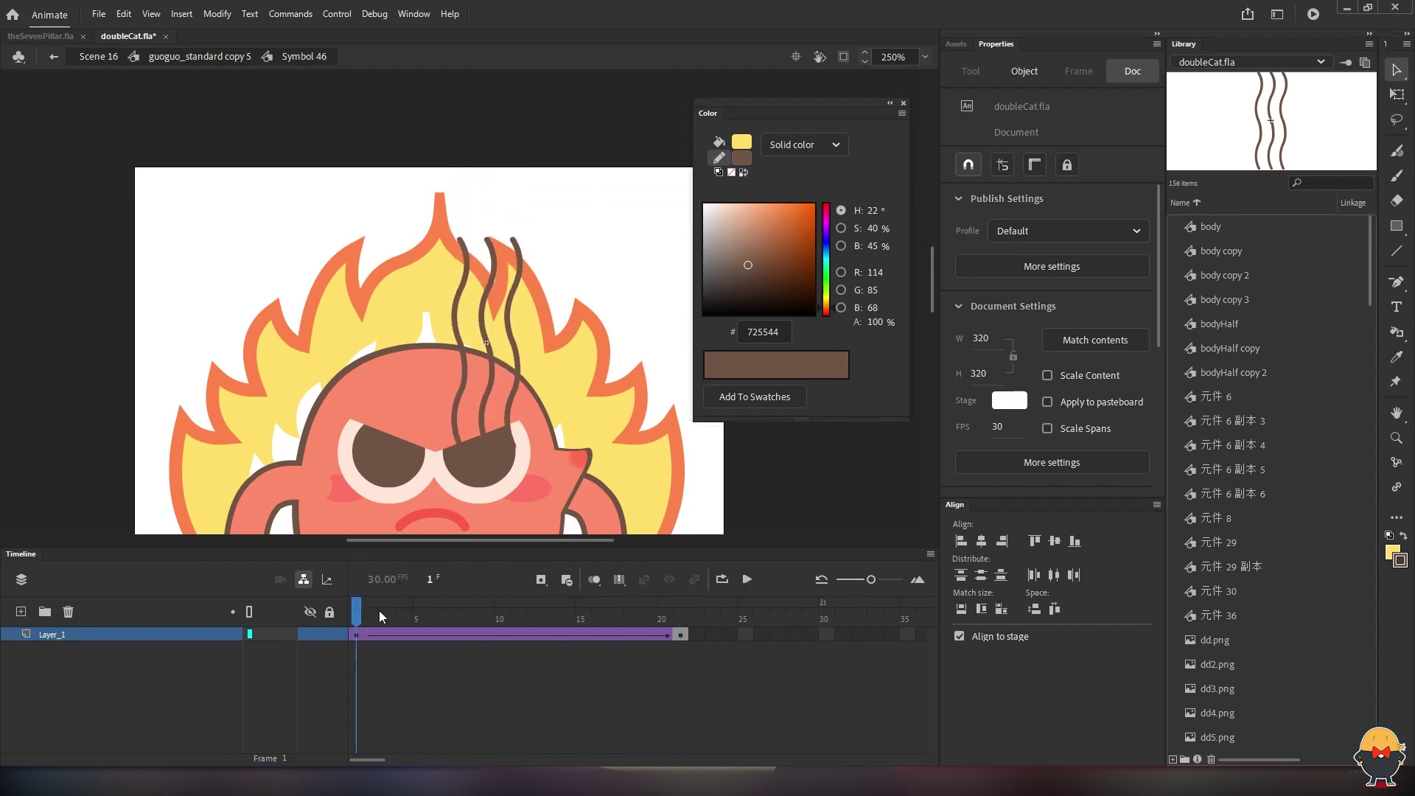
key(ctrl+s)
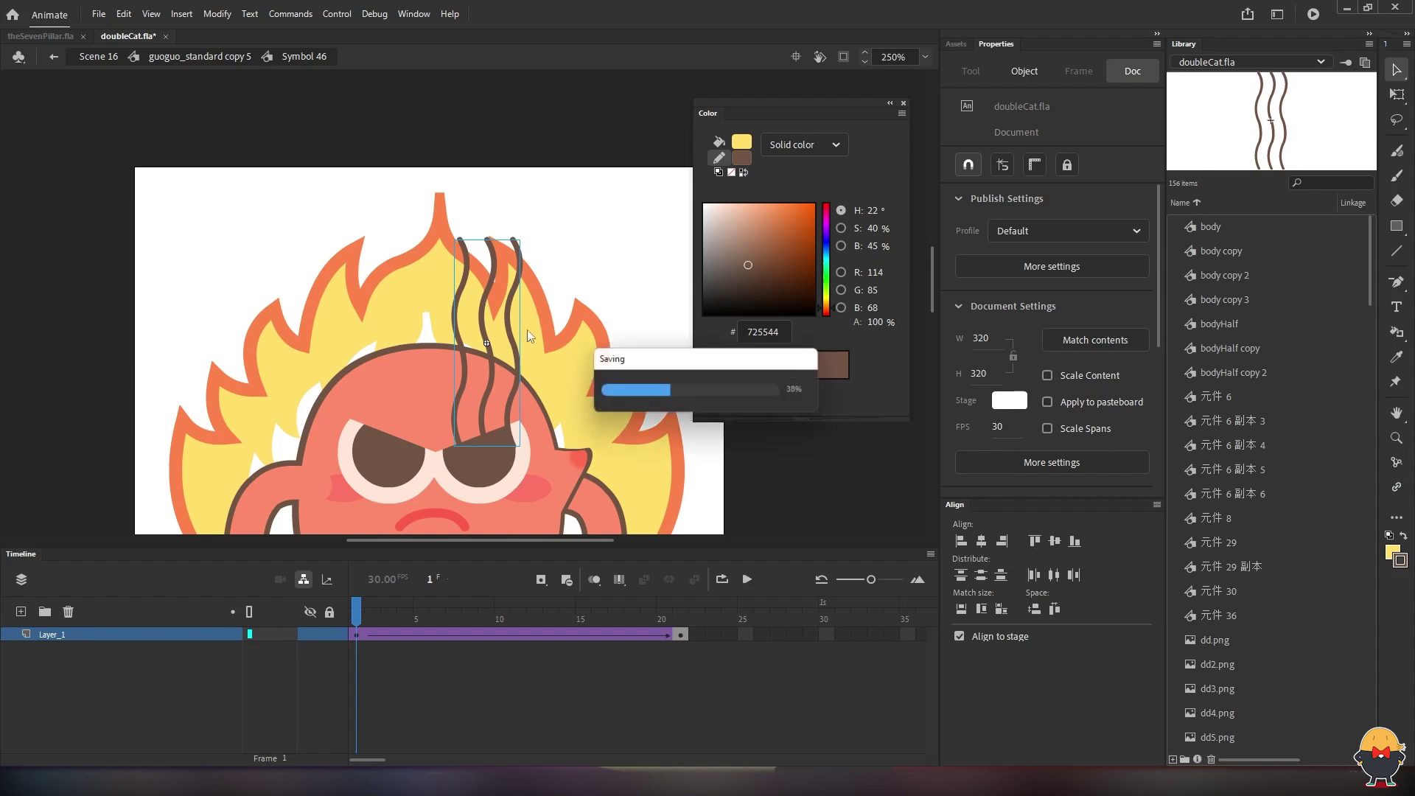
Return to guoguo_standard copy 5 and move the wavy lines symbol straight down to Y -121.35, over the character's forehead
double_click(570, 223)
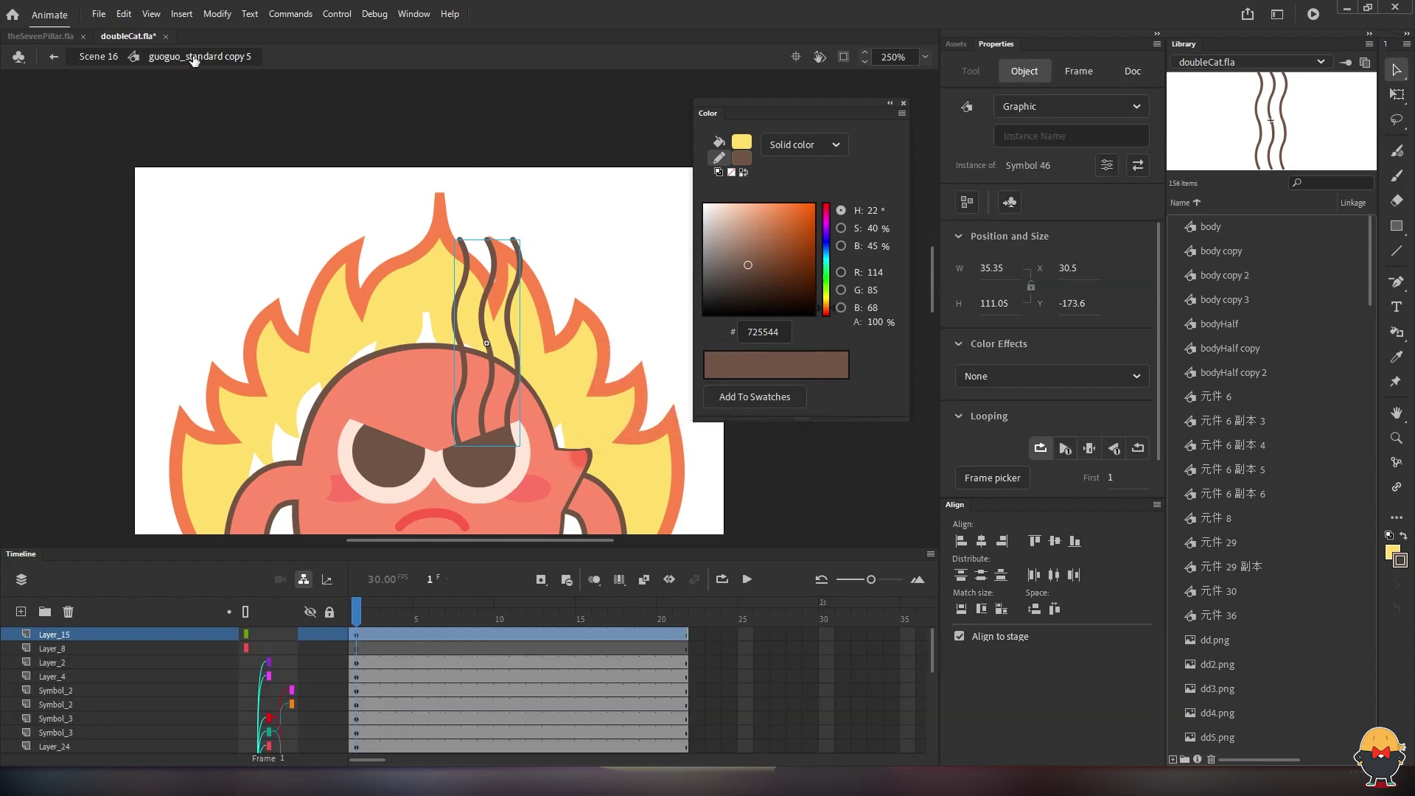
click(420, 384)
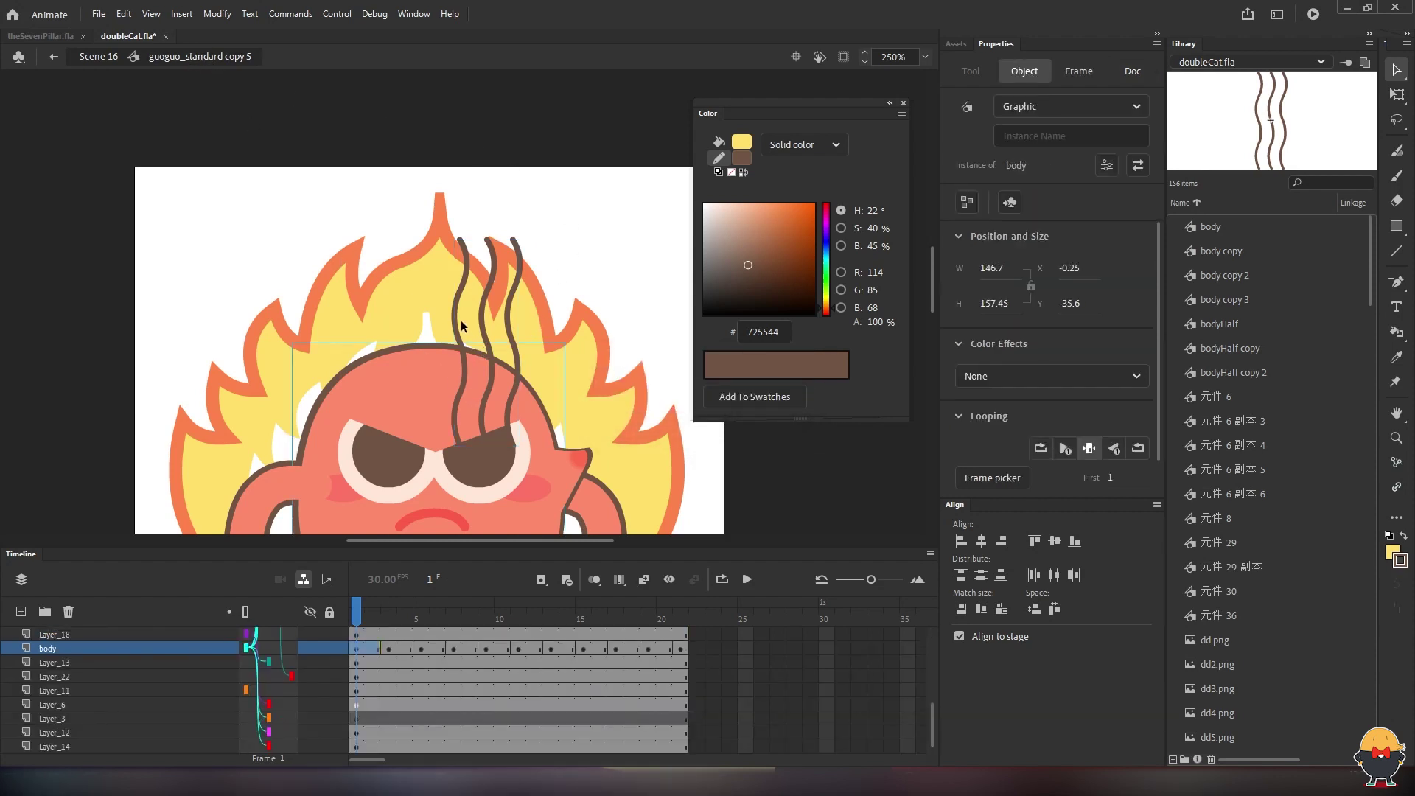
click(512, 280)
drag(495, 270, 501, 366)
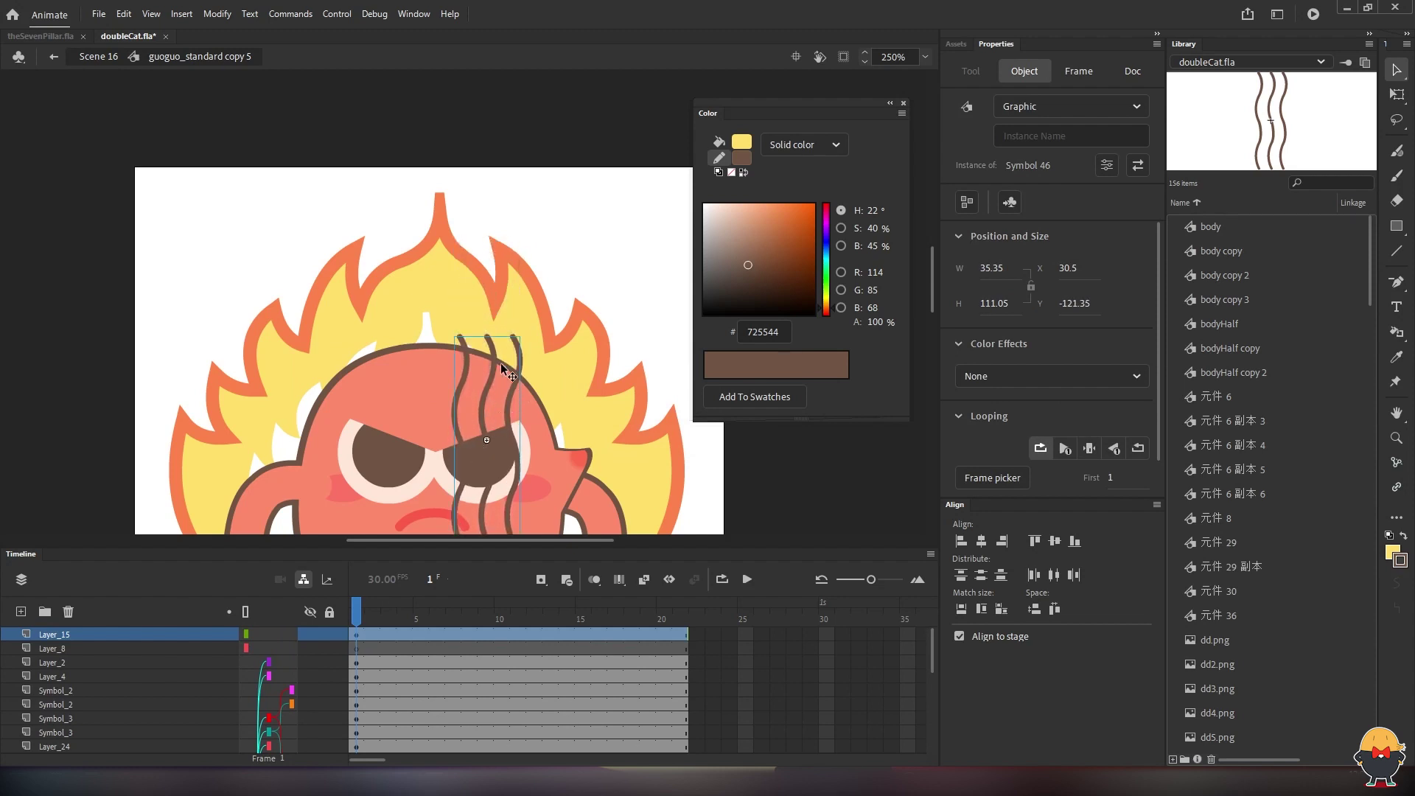
Clear the body layer's keyframes after frame 1 while keeping its length through frame 21, and return to frame 1
drag(380, 617, 216, 630)
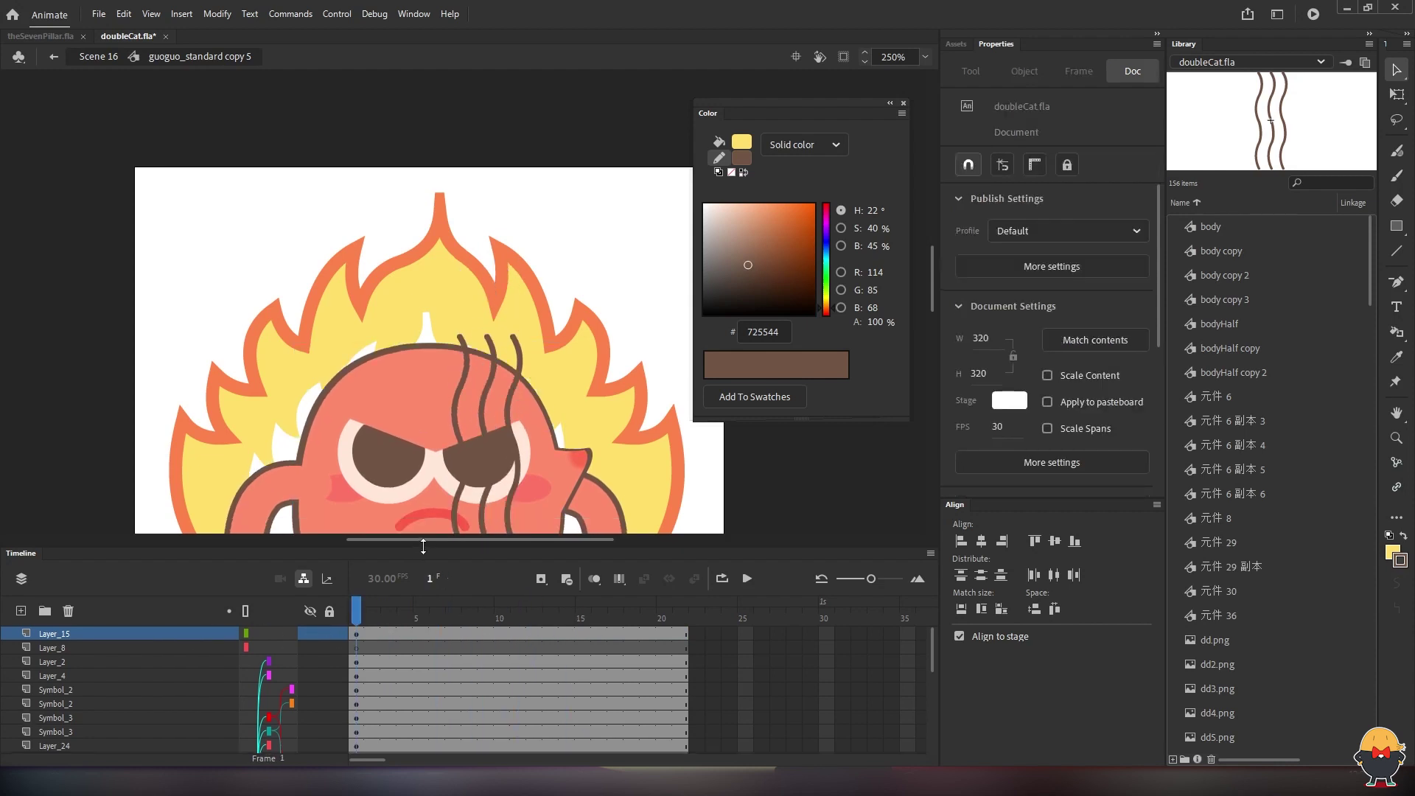
drag(425, 547, 425, 370)
drag(385, 689, 680, 691)
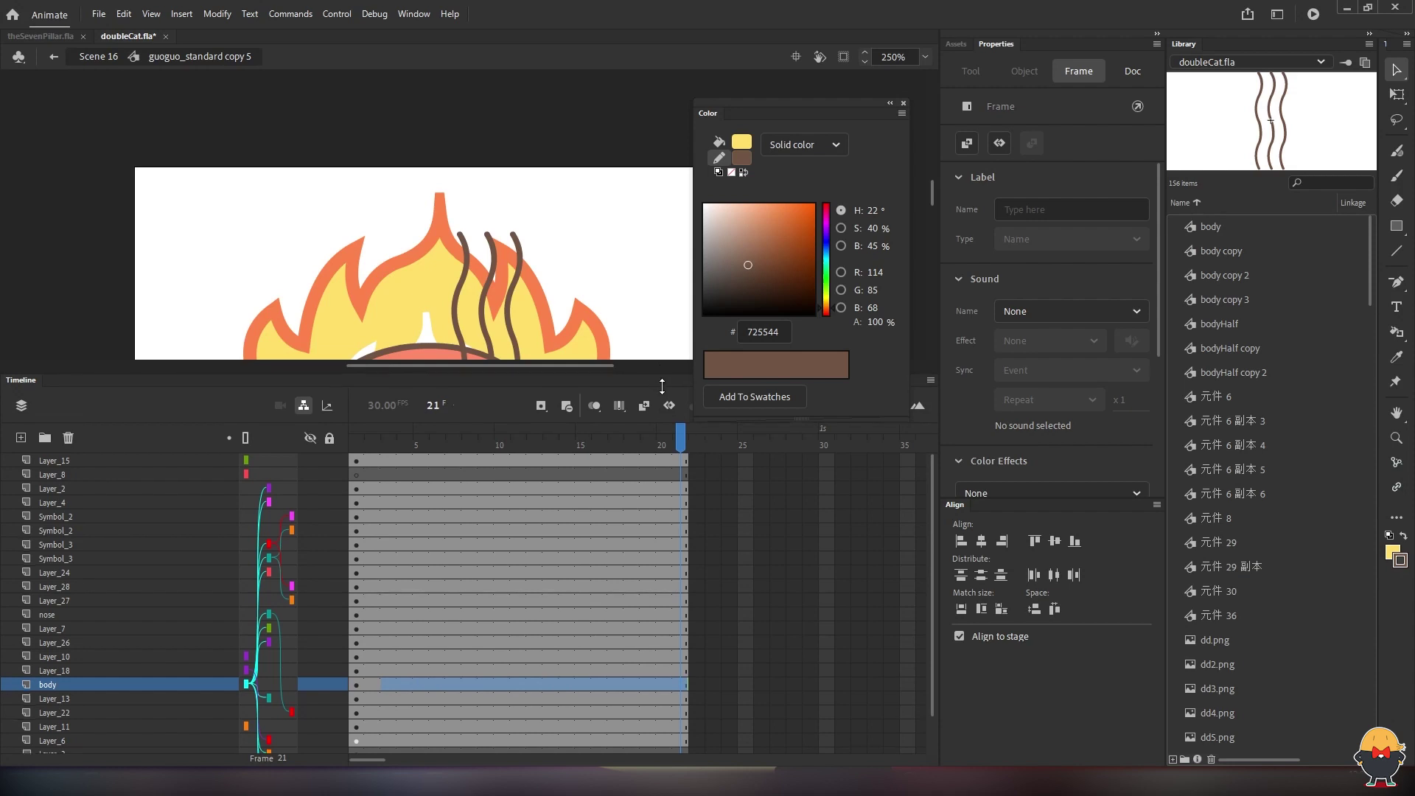
drag(659, 372, 659, 506)
click(356, 575)
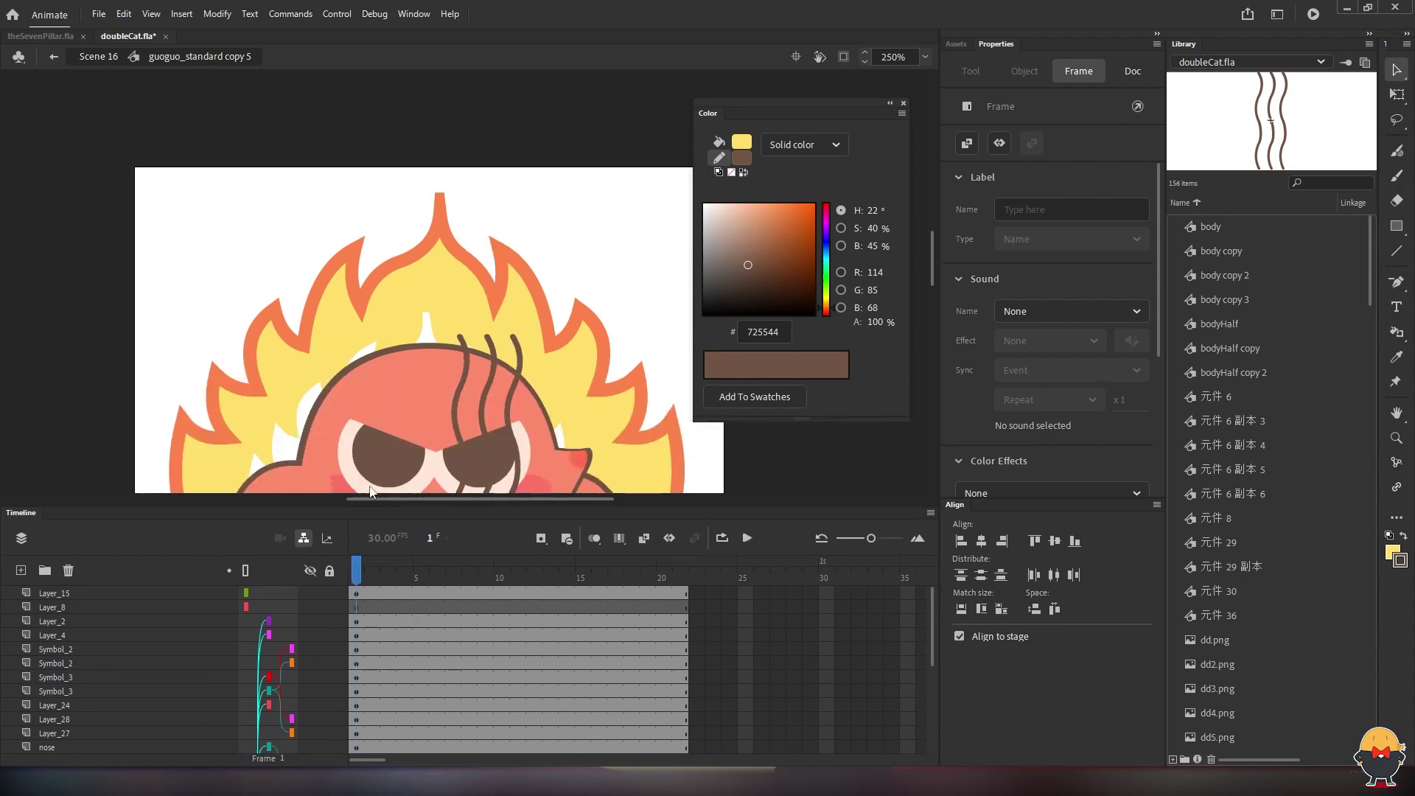
Play the animation inside guoguo_standard copy 5 and return to frame 1
click(549, 285)
key(Return)
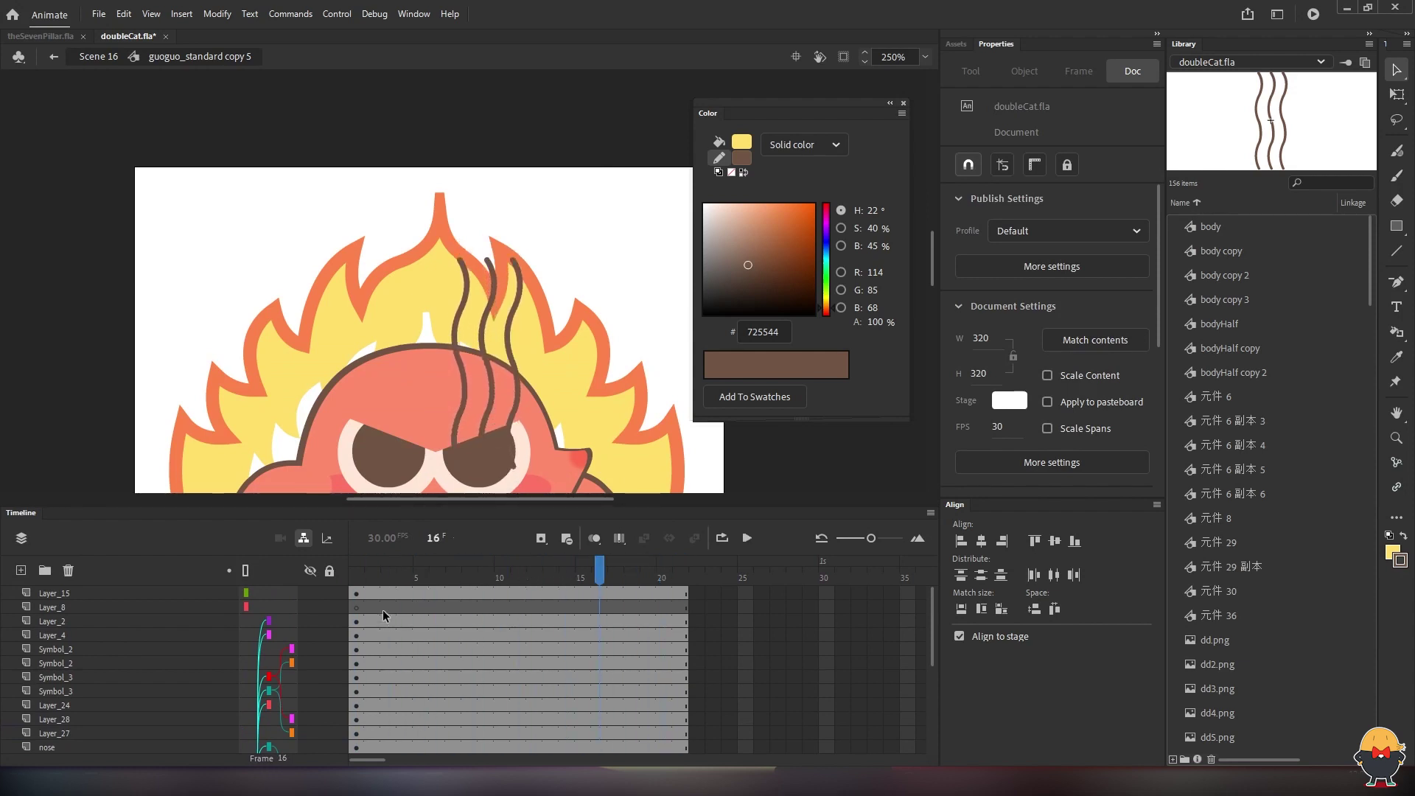
key(Return)
key(shift+comma)
Shift the wavy lines symbol slightly left to X 28.1 and open it for editing
click(484, 412)
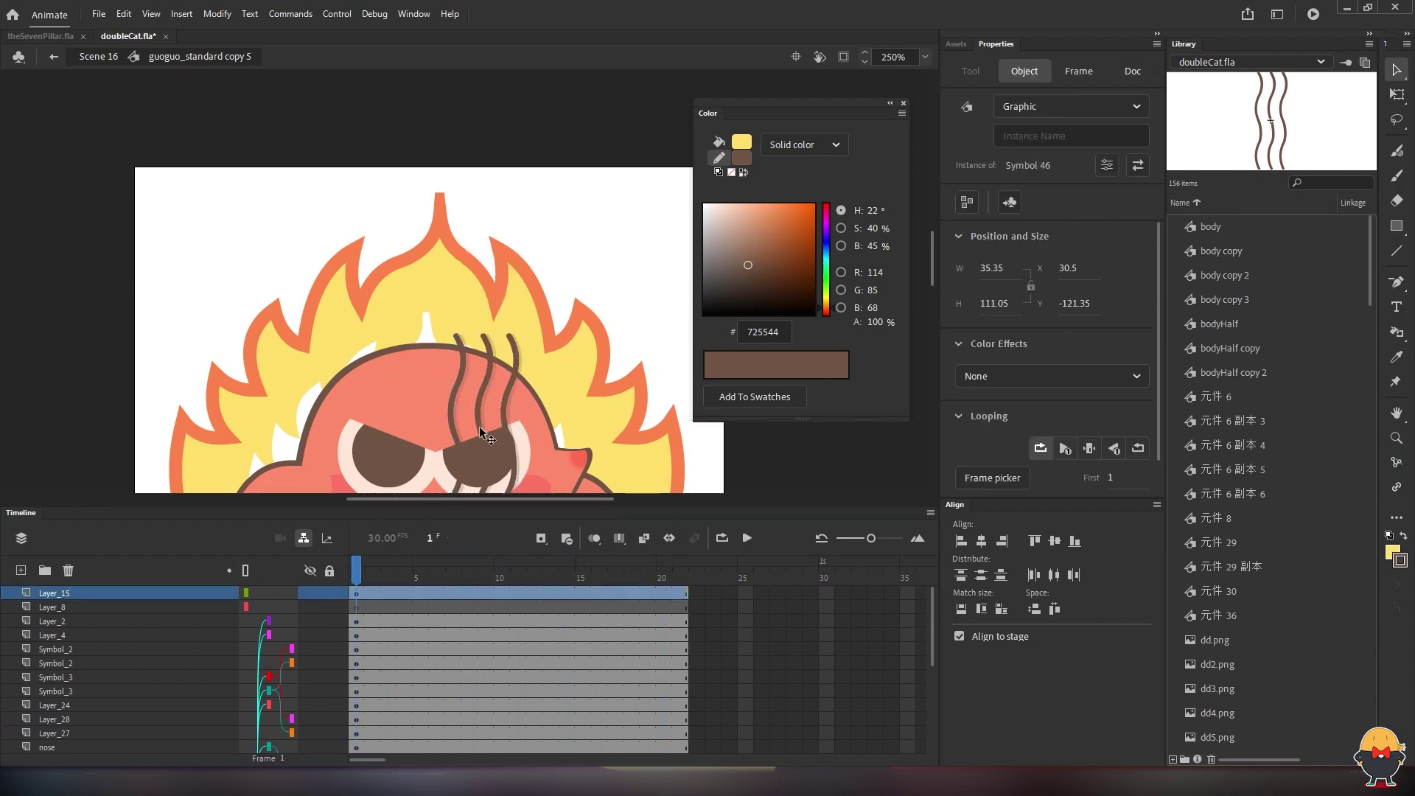
double_click(479, 422)
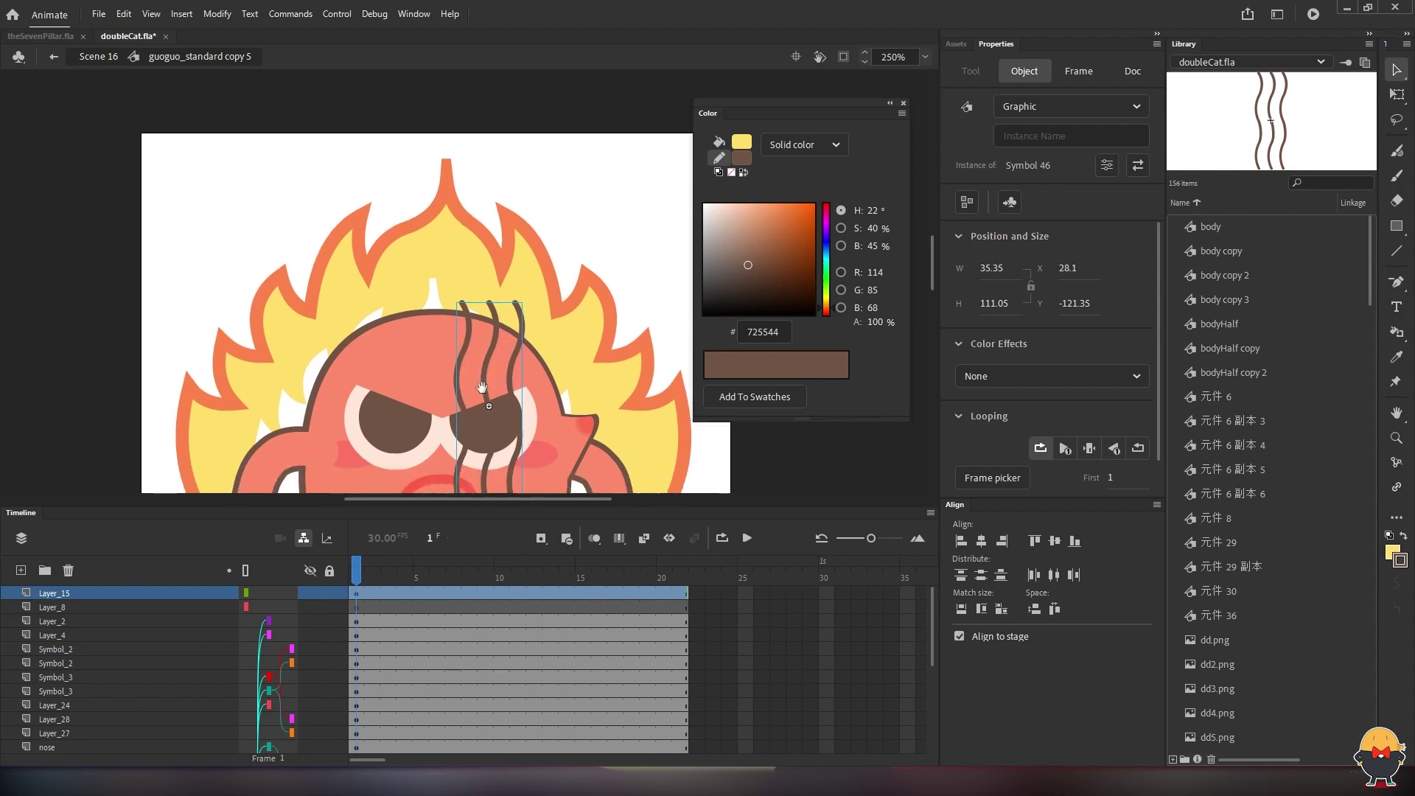
key(Return)
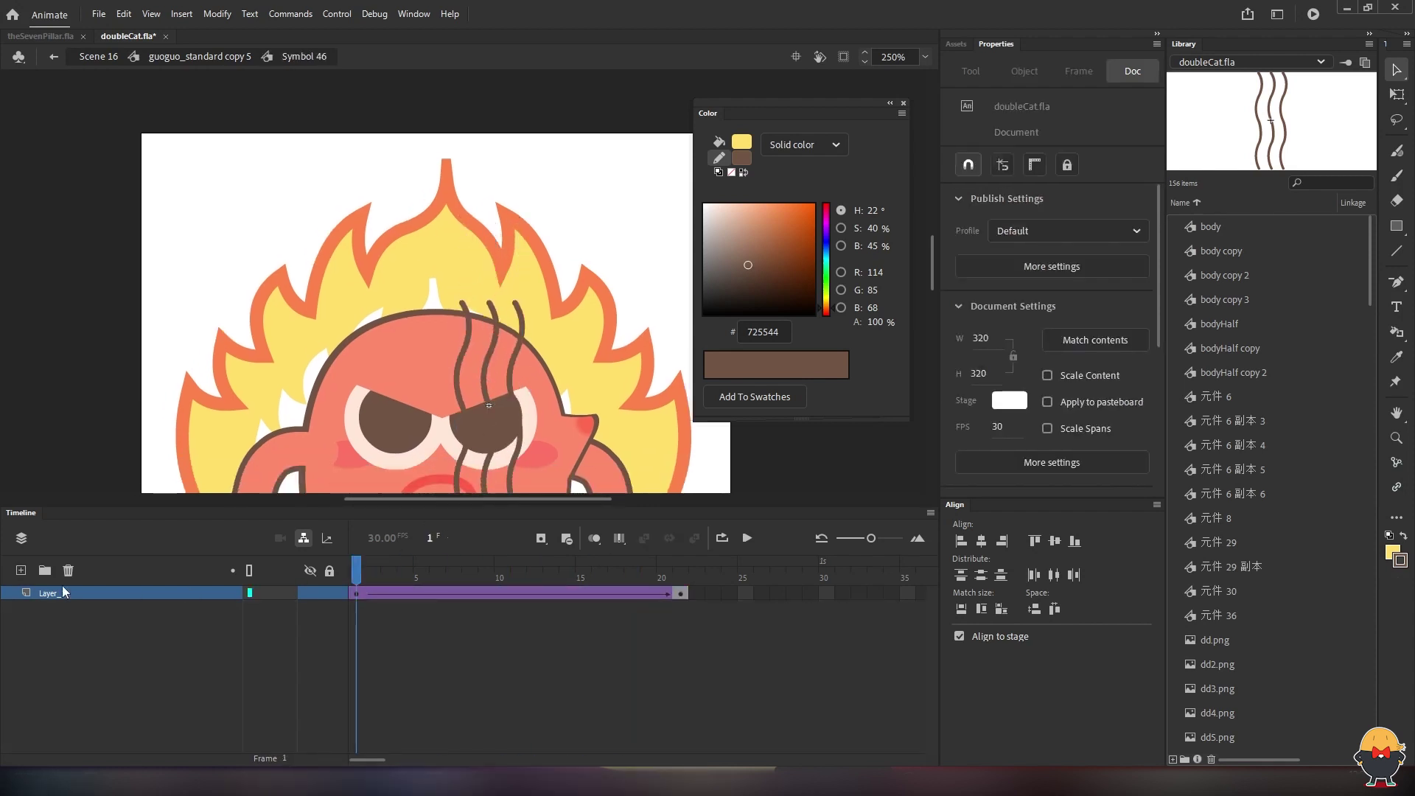
On a new layer, outline a four-sided area about 50 by 44 px on the forehead above one eye, using 0.1 stroke lines
click(20, 570)
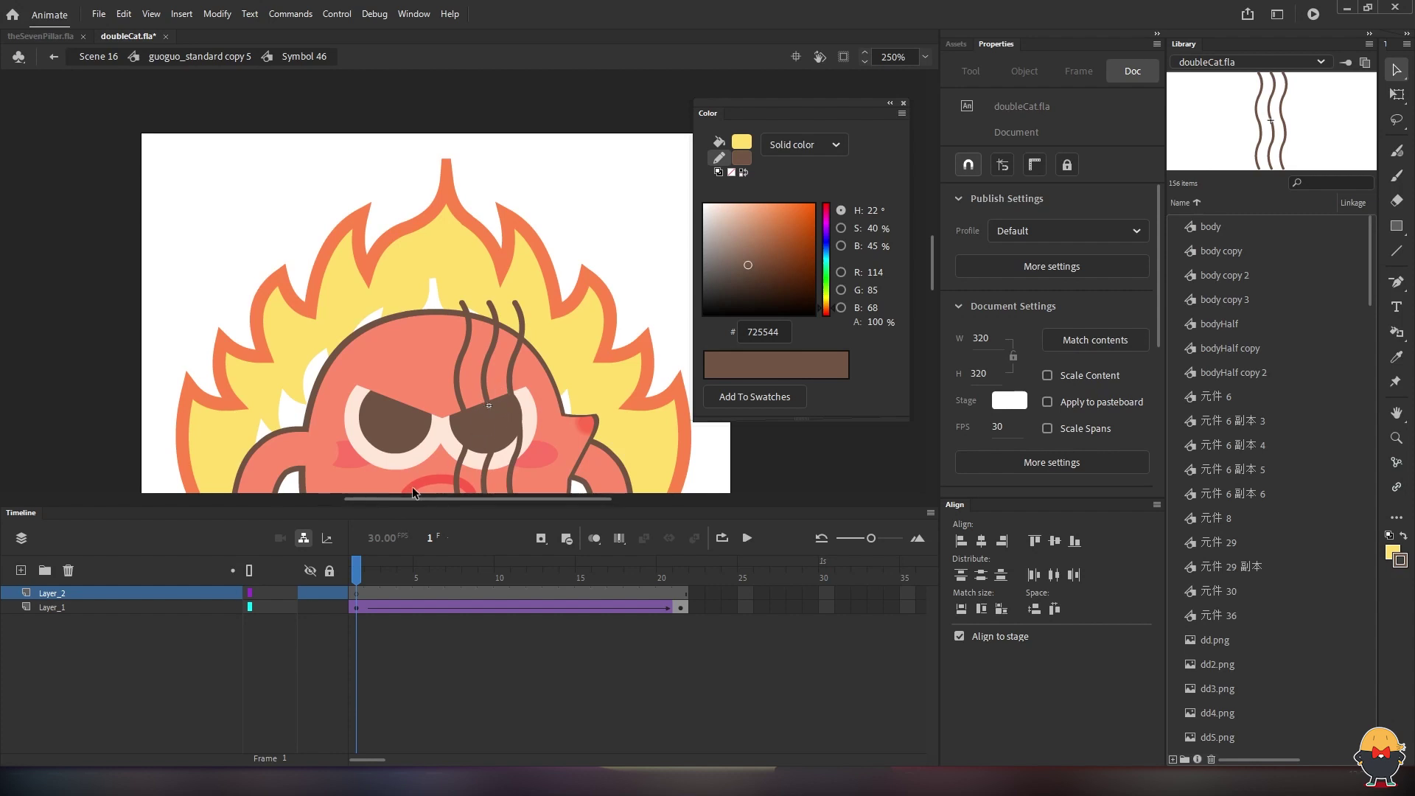
key(n)
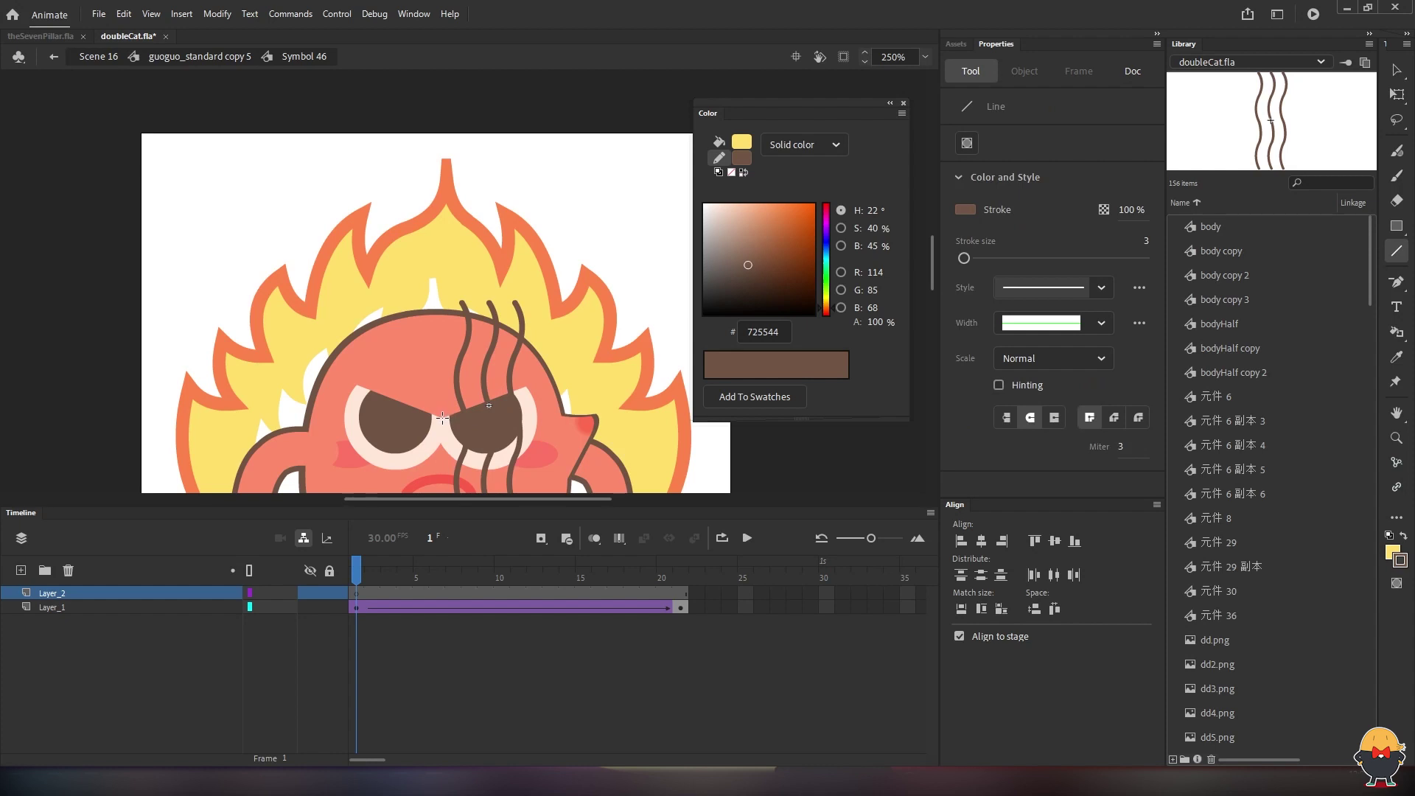
drag(963, 258, 953, 259)
drag(441, 416, 534, 384)
key(v)
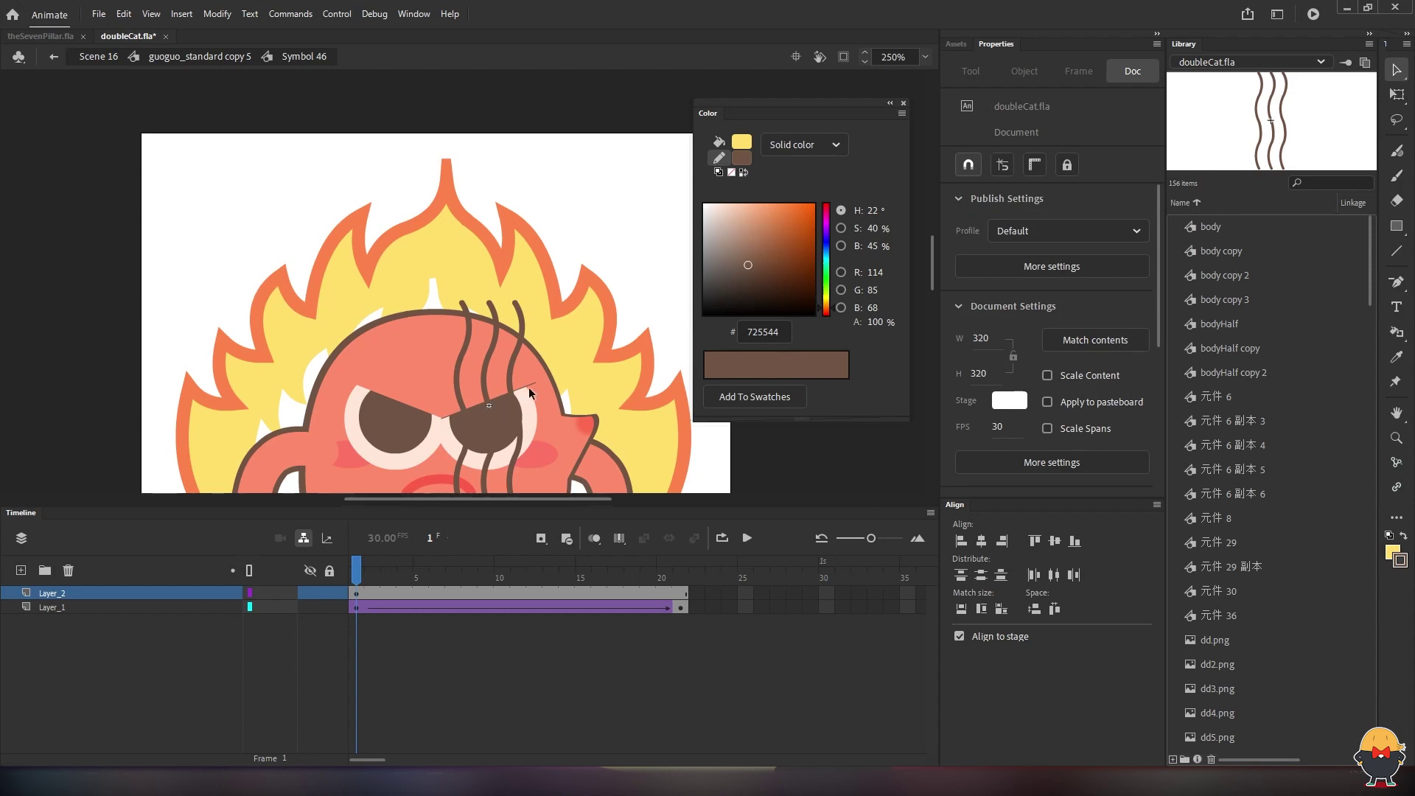
key(n)
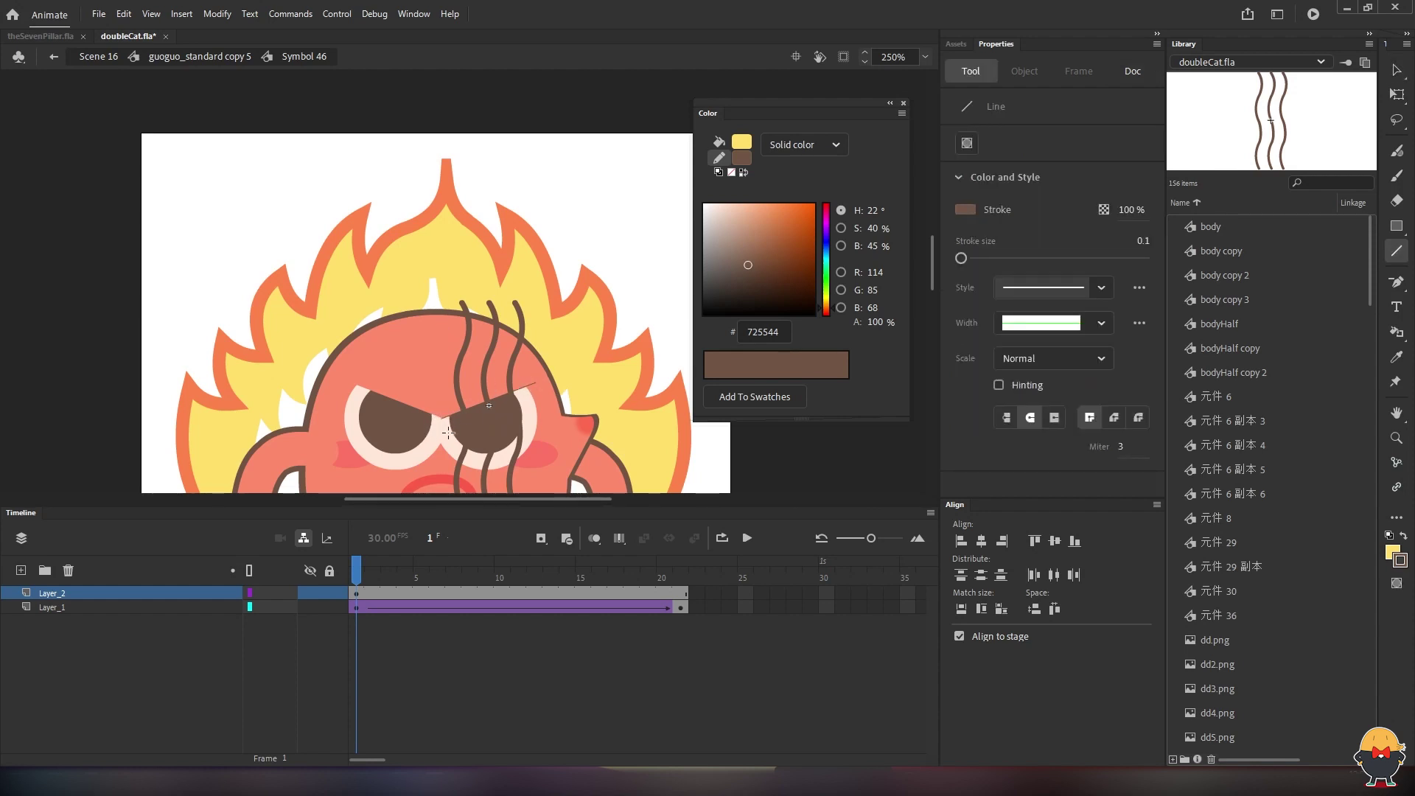
mouse_move(448, 433)
mouse_down()
mouse_move(439, 328)
mouse_move(548, 333)
mouse_up()
drag(530, 400, 535, 406)
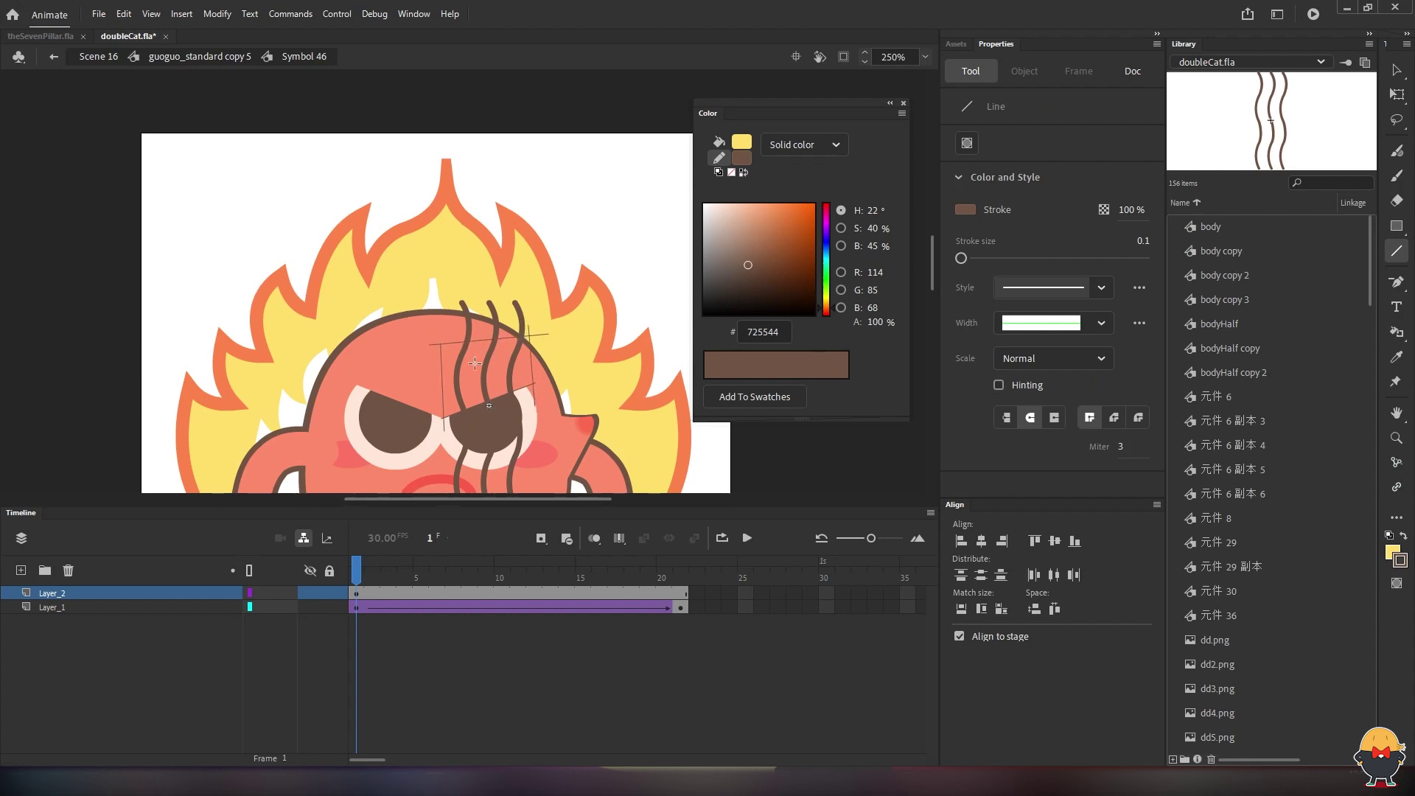
Fill the outlined forehead area with yellow FFDF6A and delete its thin outline strokes
key(k)
click(528, 373)
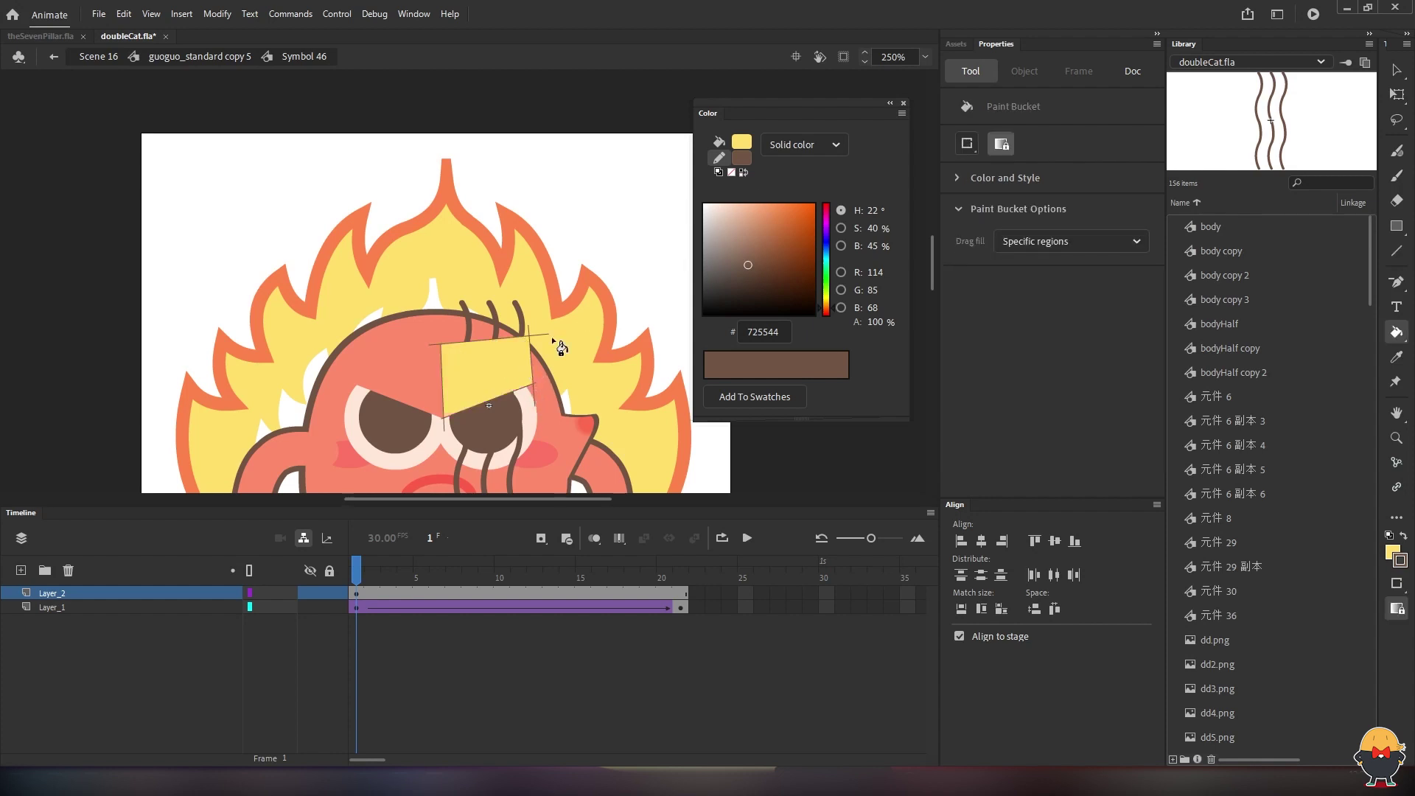
key(v)
double_click(532, 373)
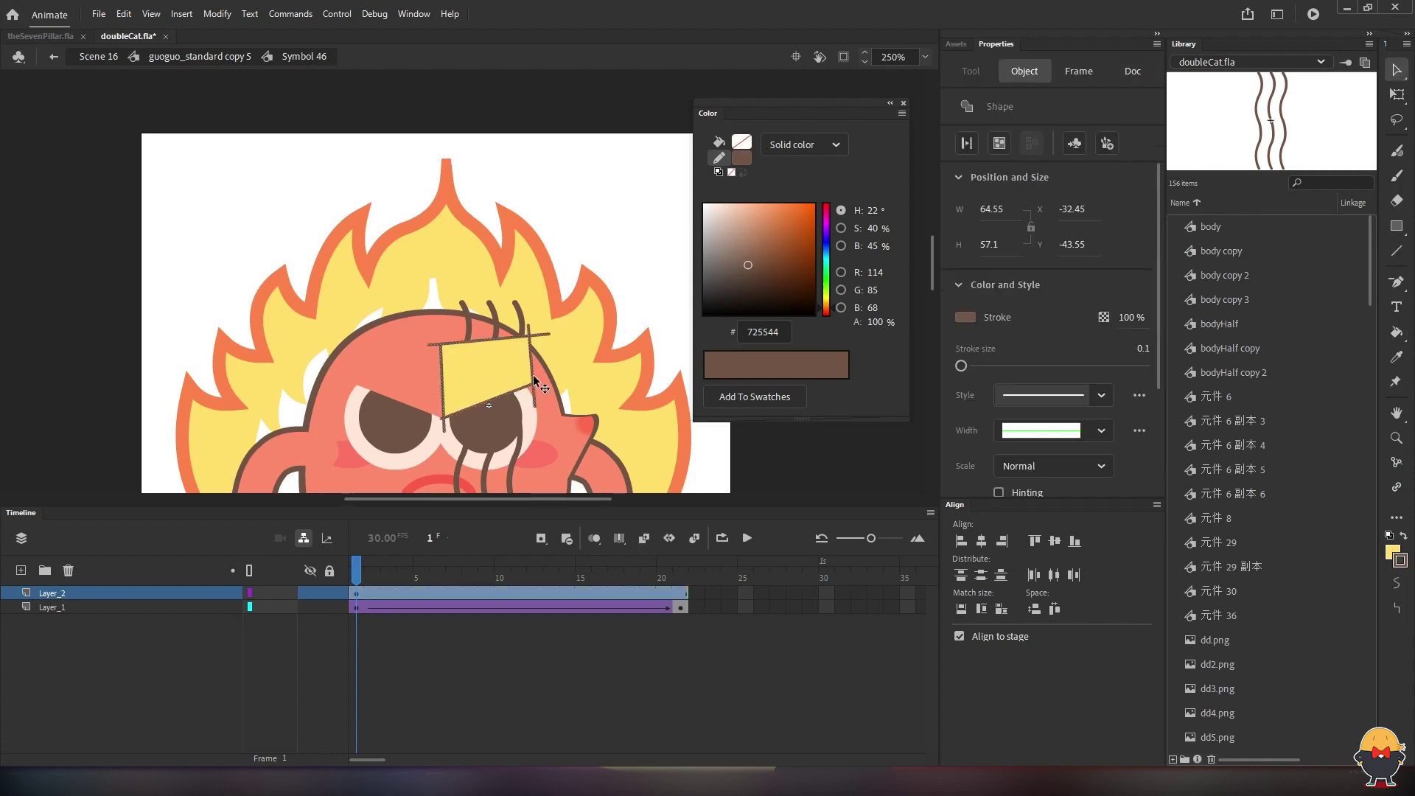
key(Delete)
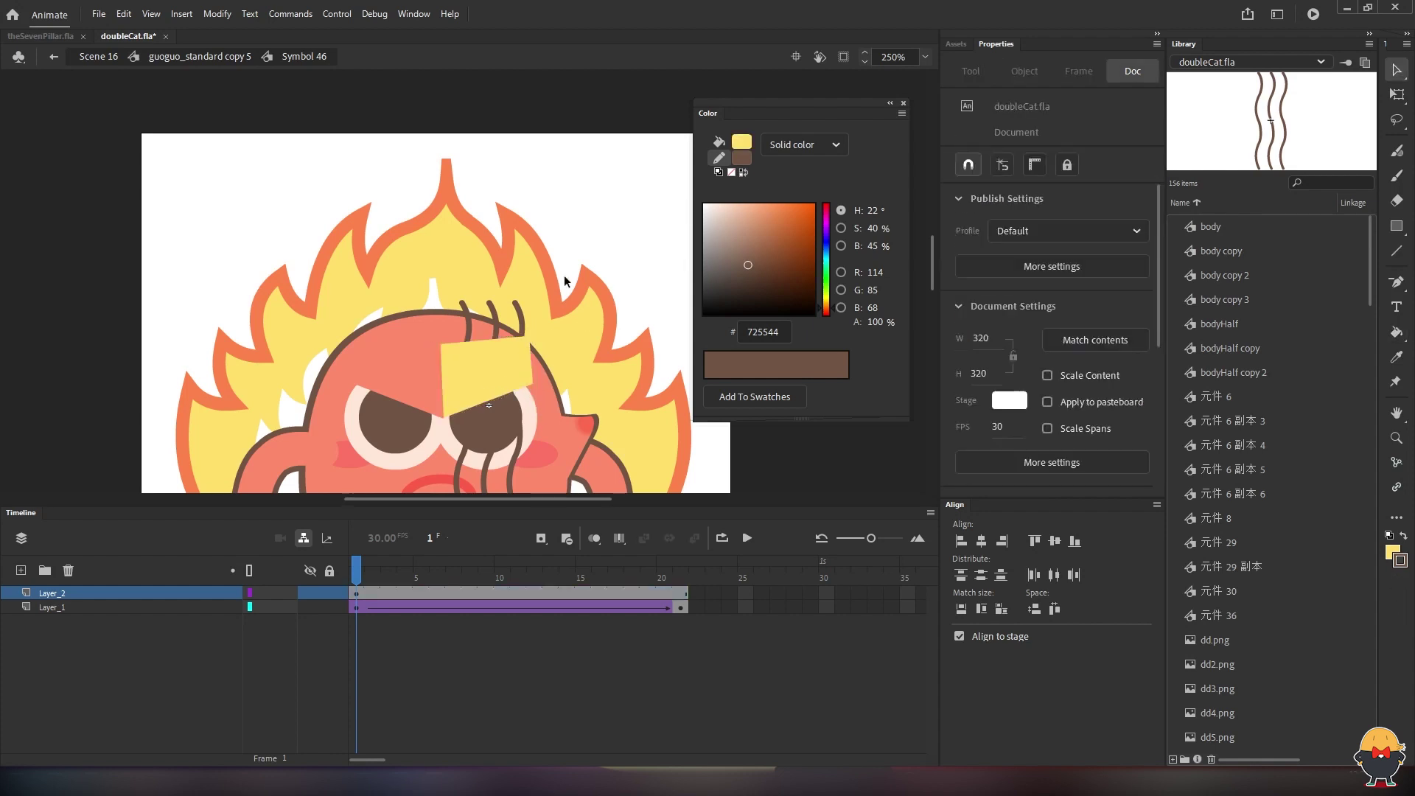
Turn Layer_2 into a mask over the wavy lines' layer and play the masked animation
right_click(73, 593)
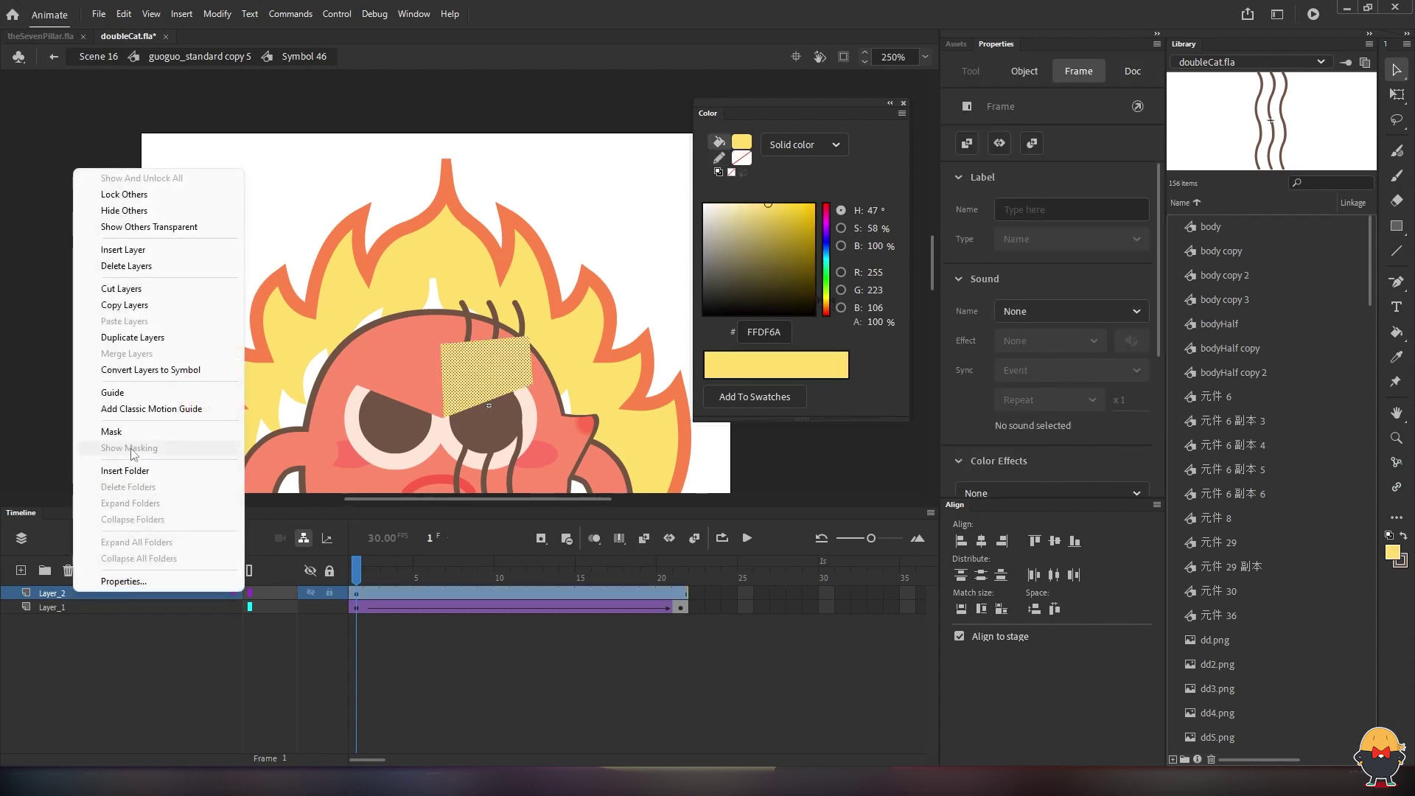
click(110, 432)
click(170, 662)
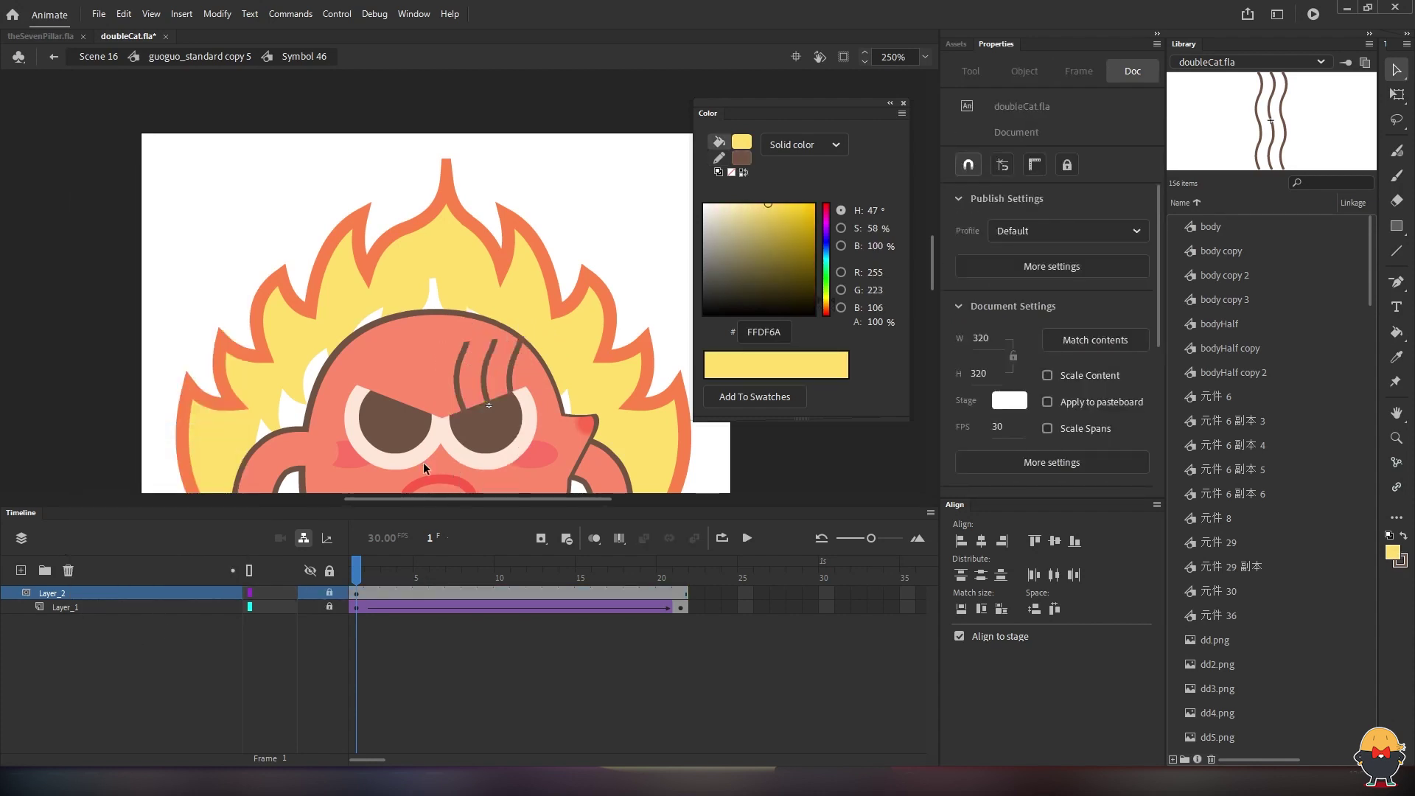
key(Return)
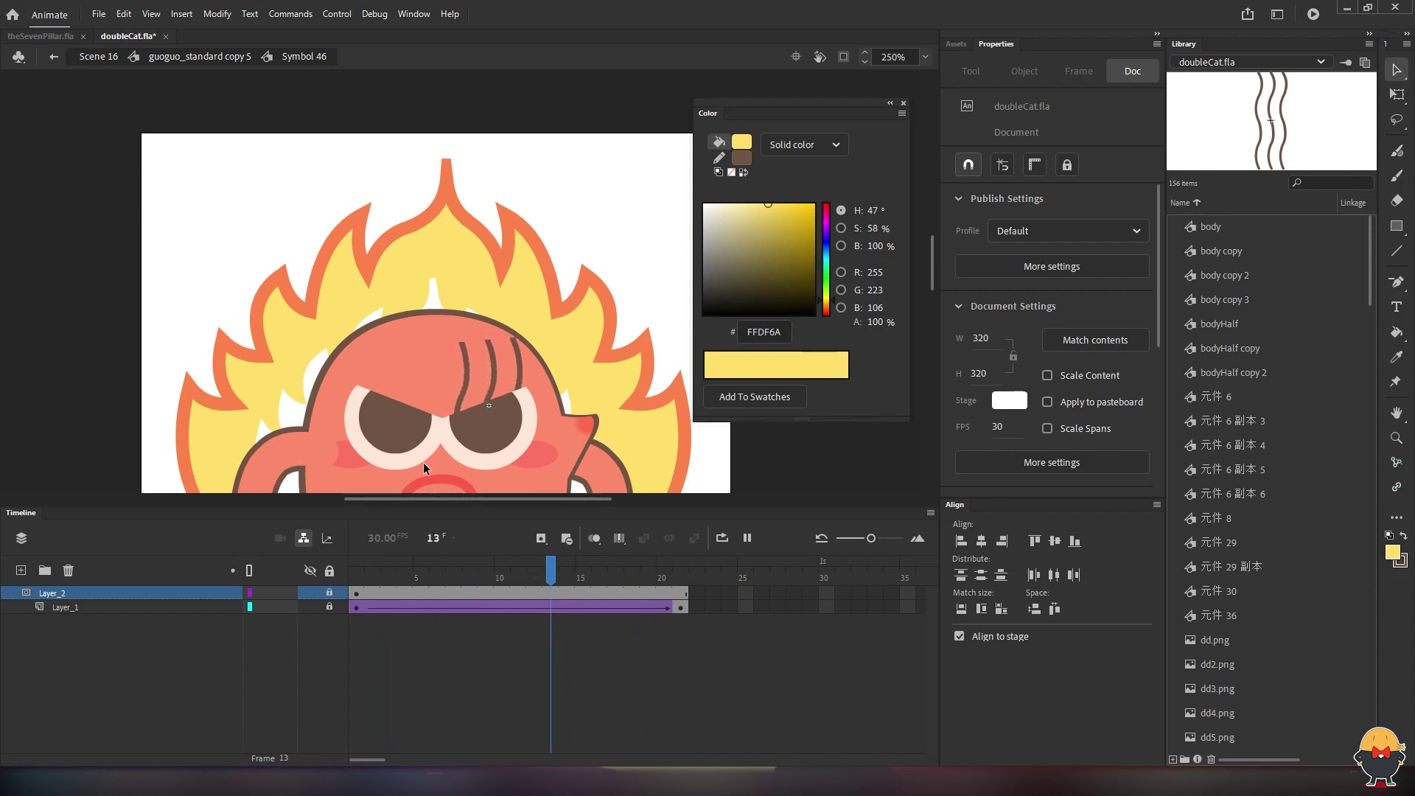
key(Return)
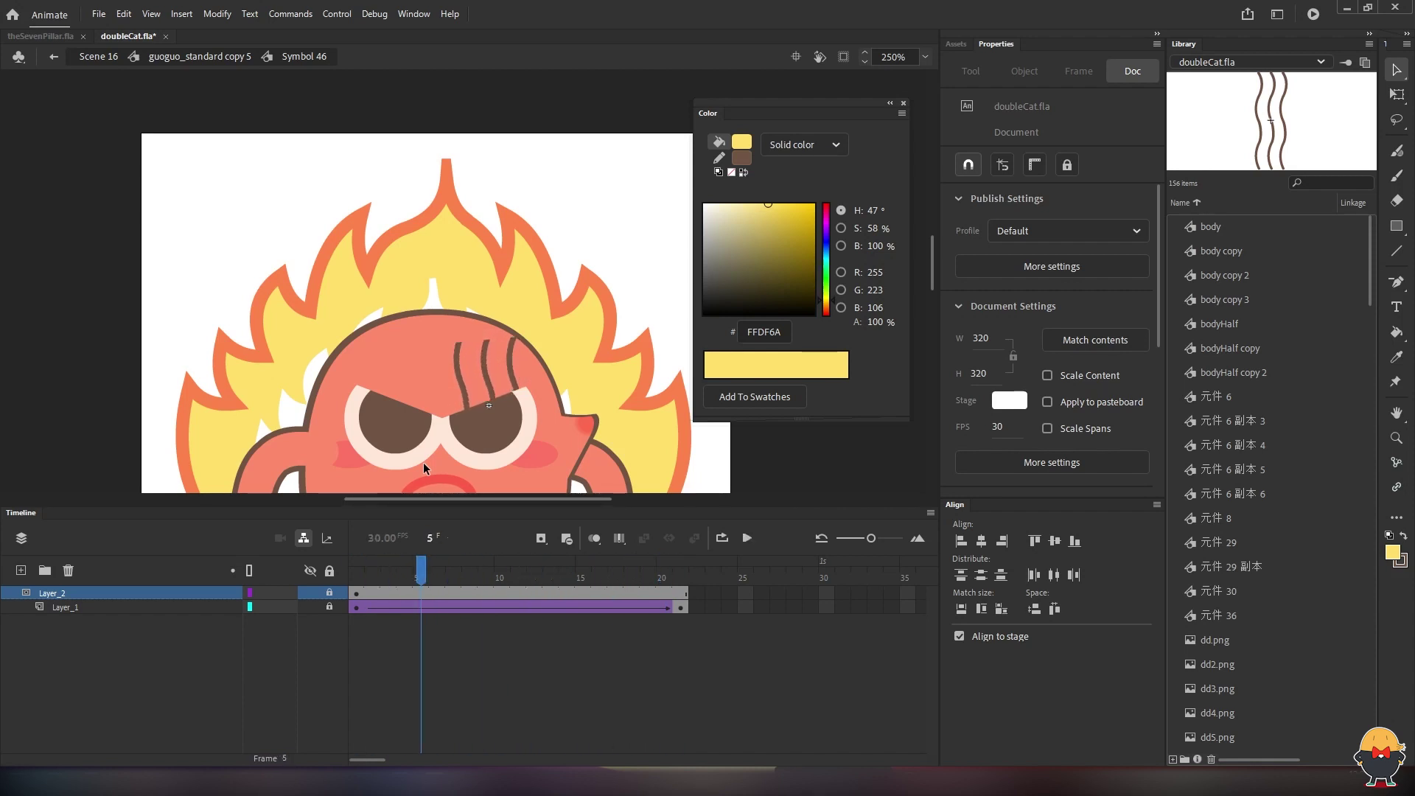
Unlock the mask and lines layers, hide the mask, and compare the wavy lines at frames 1 and 21
click(356, 577)
click(329, 592)
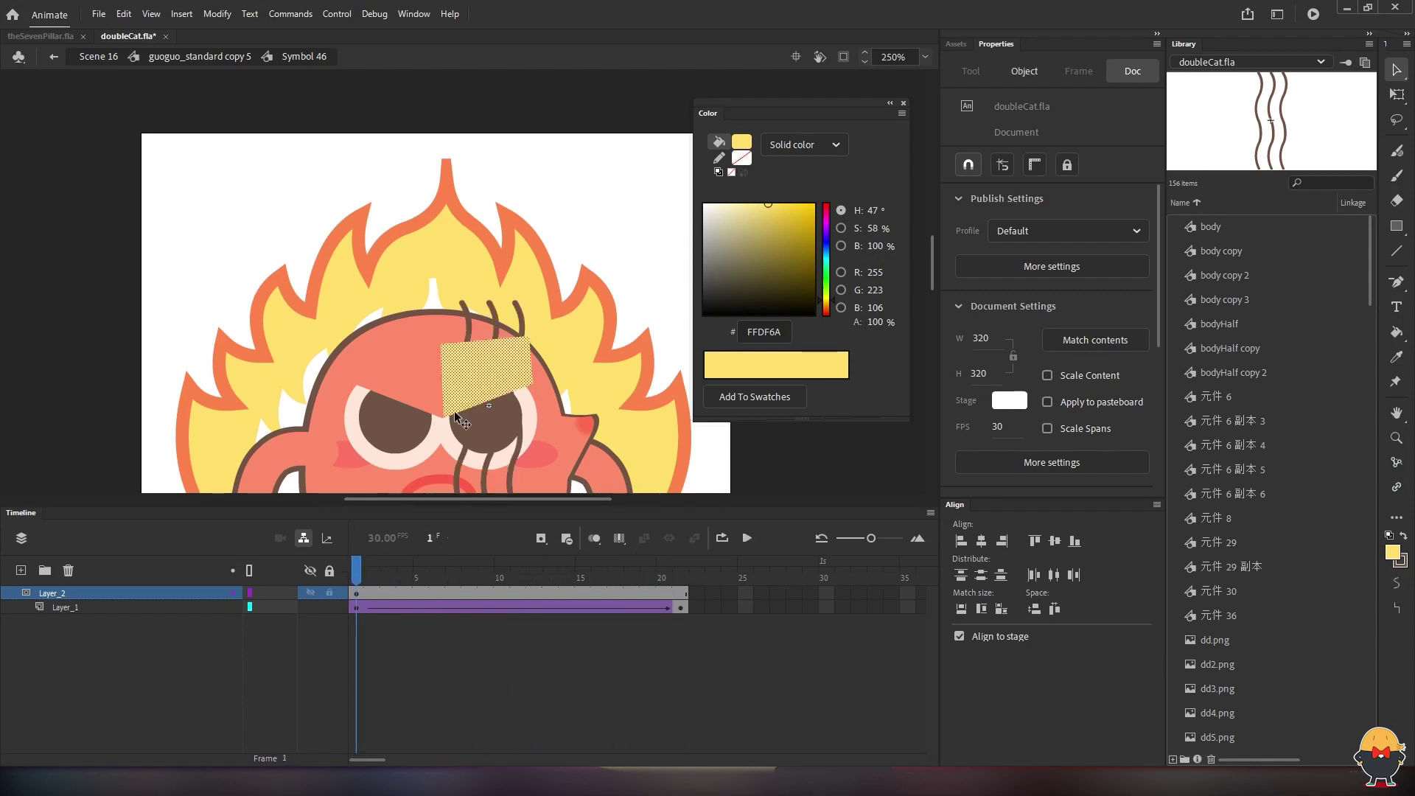
click(356, 612)
click(329, 593)
click(361, 581)
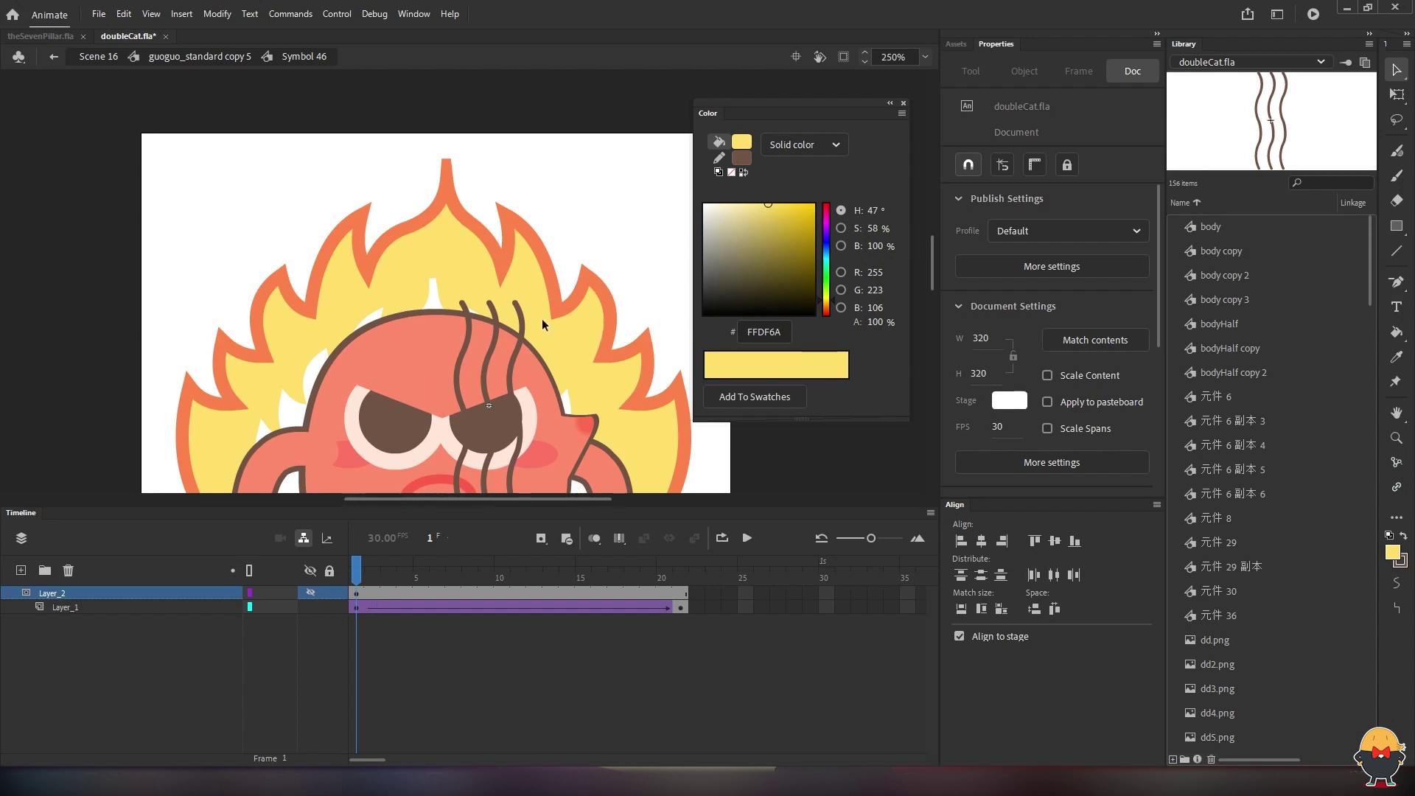
drag(461, 577, 679, 577)
click(457, 404)
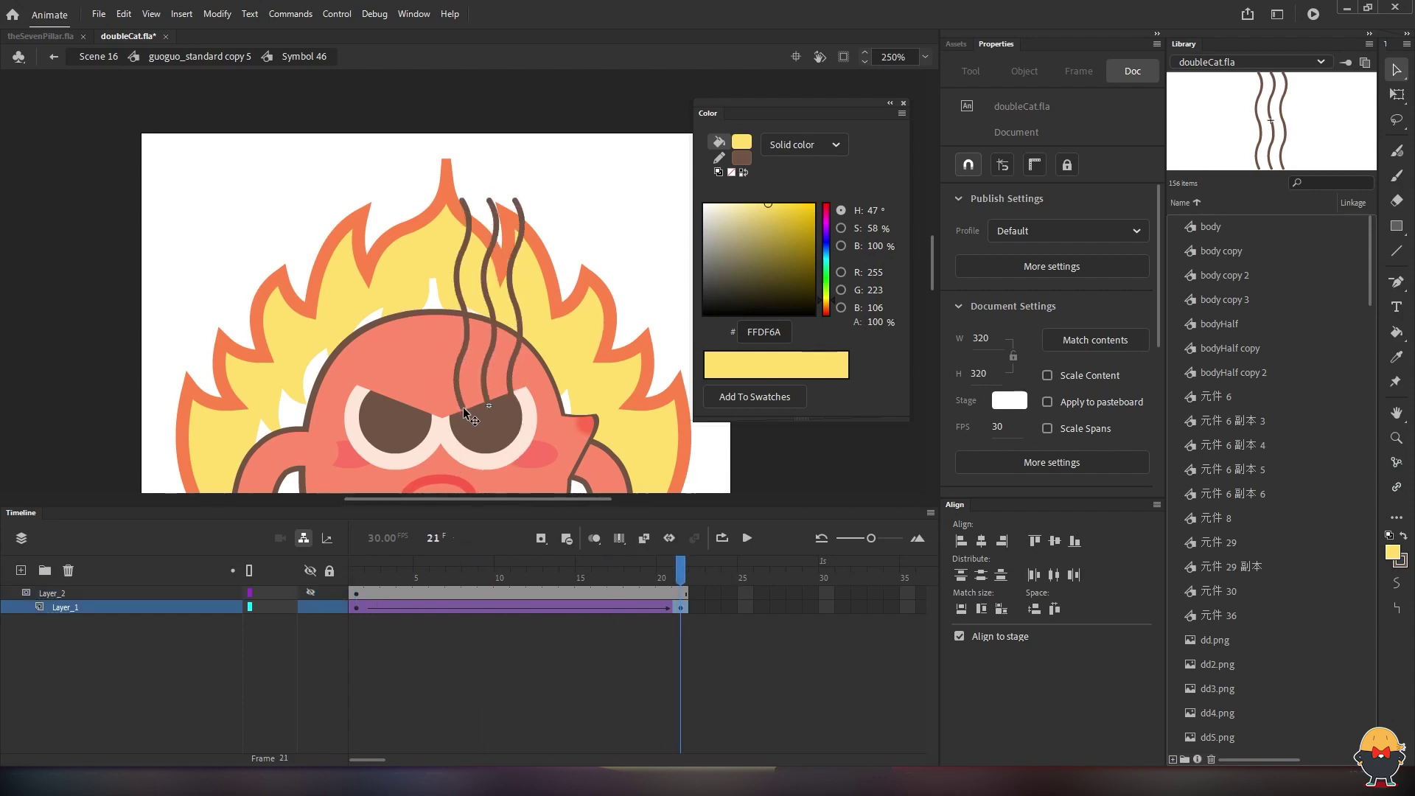
Show the mask layer again, move its shape slightly up to Y -40.2, and lock both layers
click(356, 594)
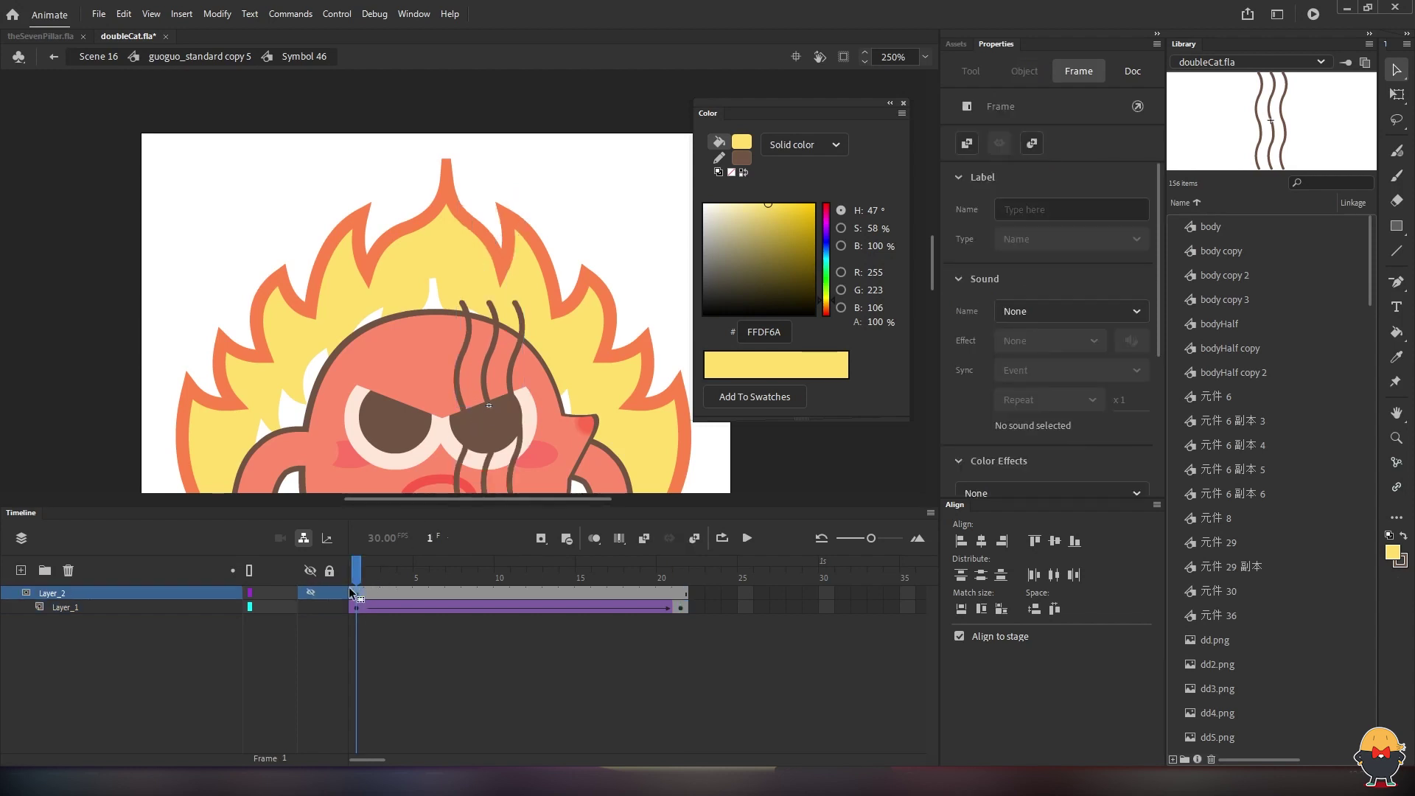
key(ctrl+shift+v)
click(393, 592)
click(475, 382)
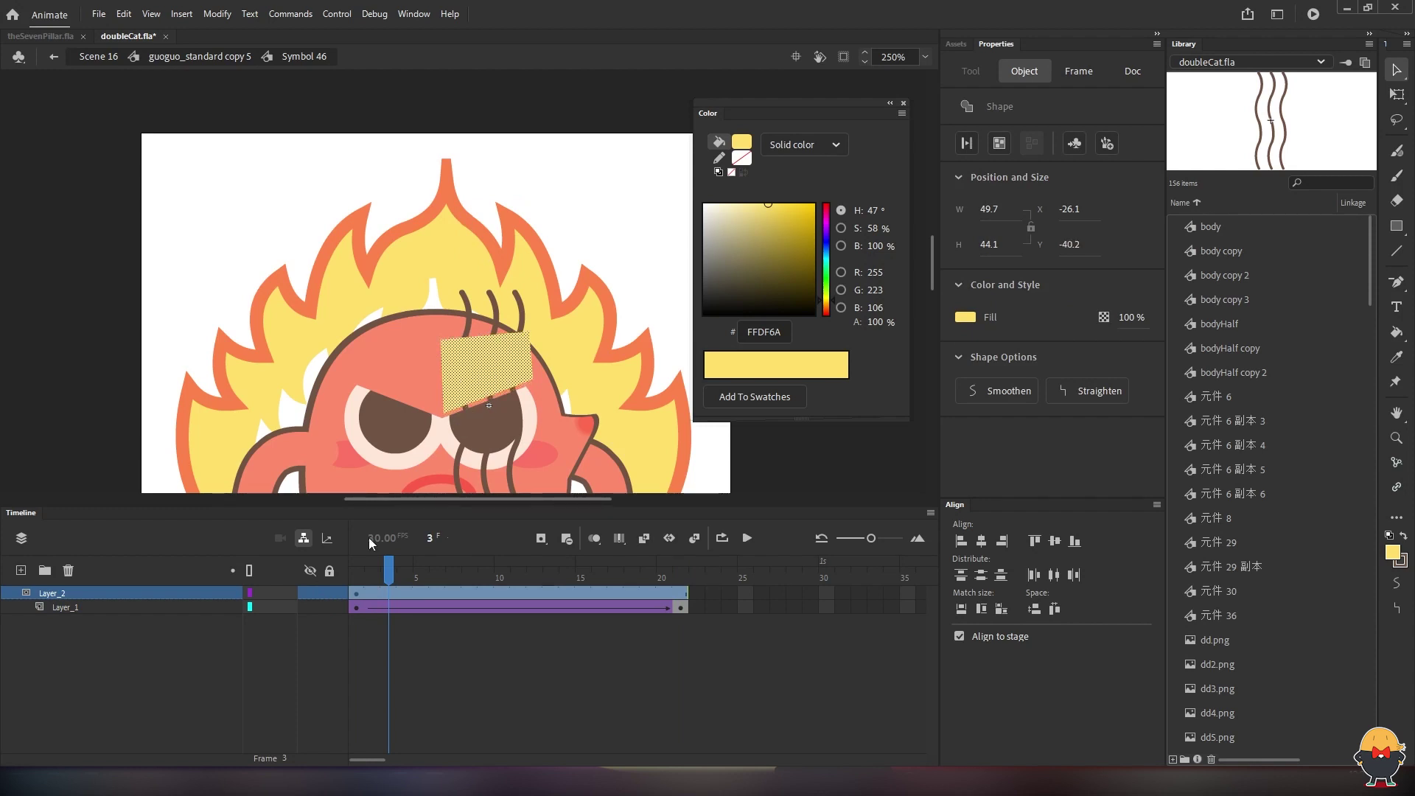
click(331, 591)
click(330, 603)
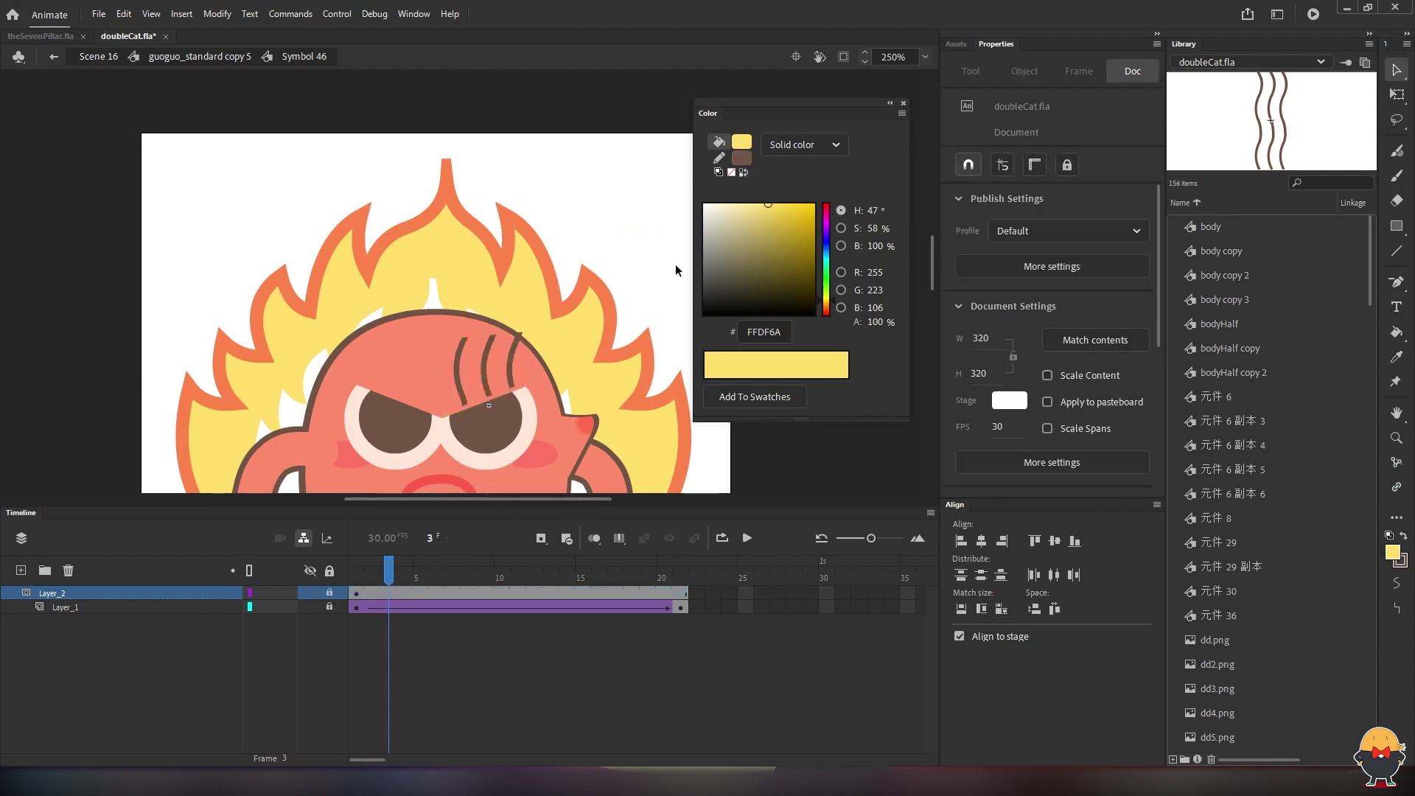
Play the adjusted masked animation and return to guoguo_standard copy 5
key(Return)
key(Return)
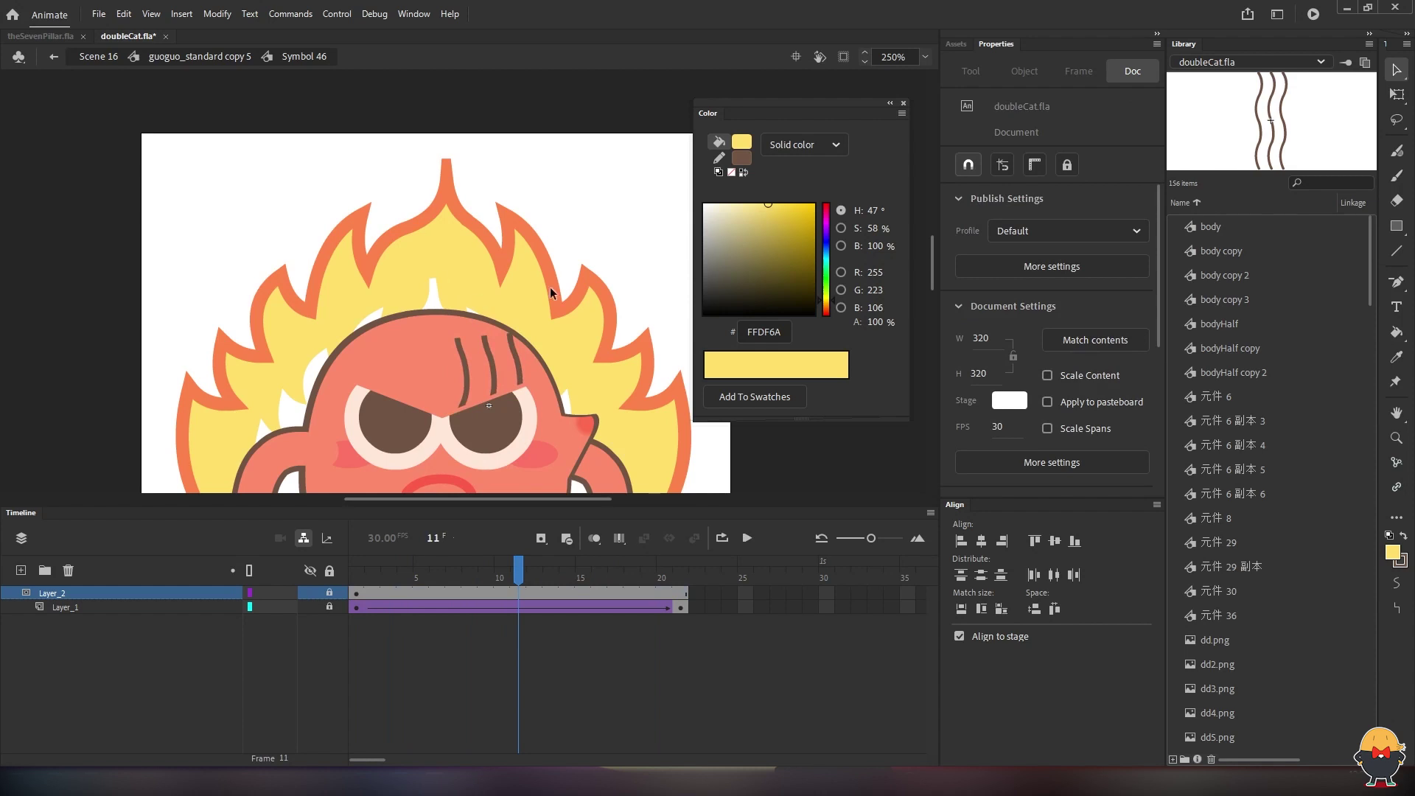
click(221, 56)
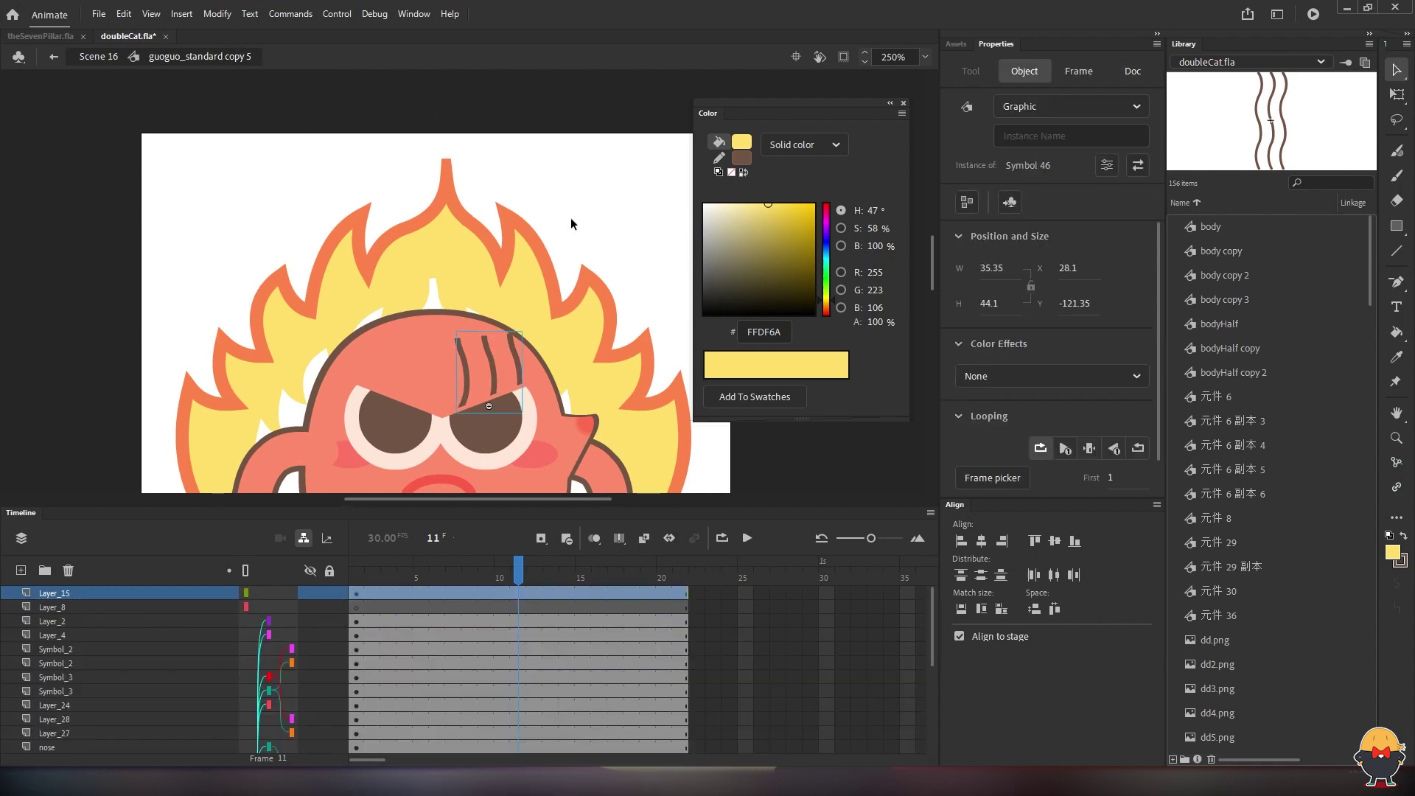
Move the wavy-lines symbol down to Y -118.95 on the forehead, play the animation, and save the file
key(Down)
key(Down)
key(Down)
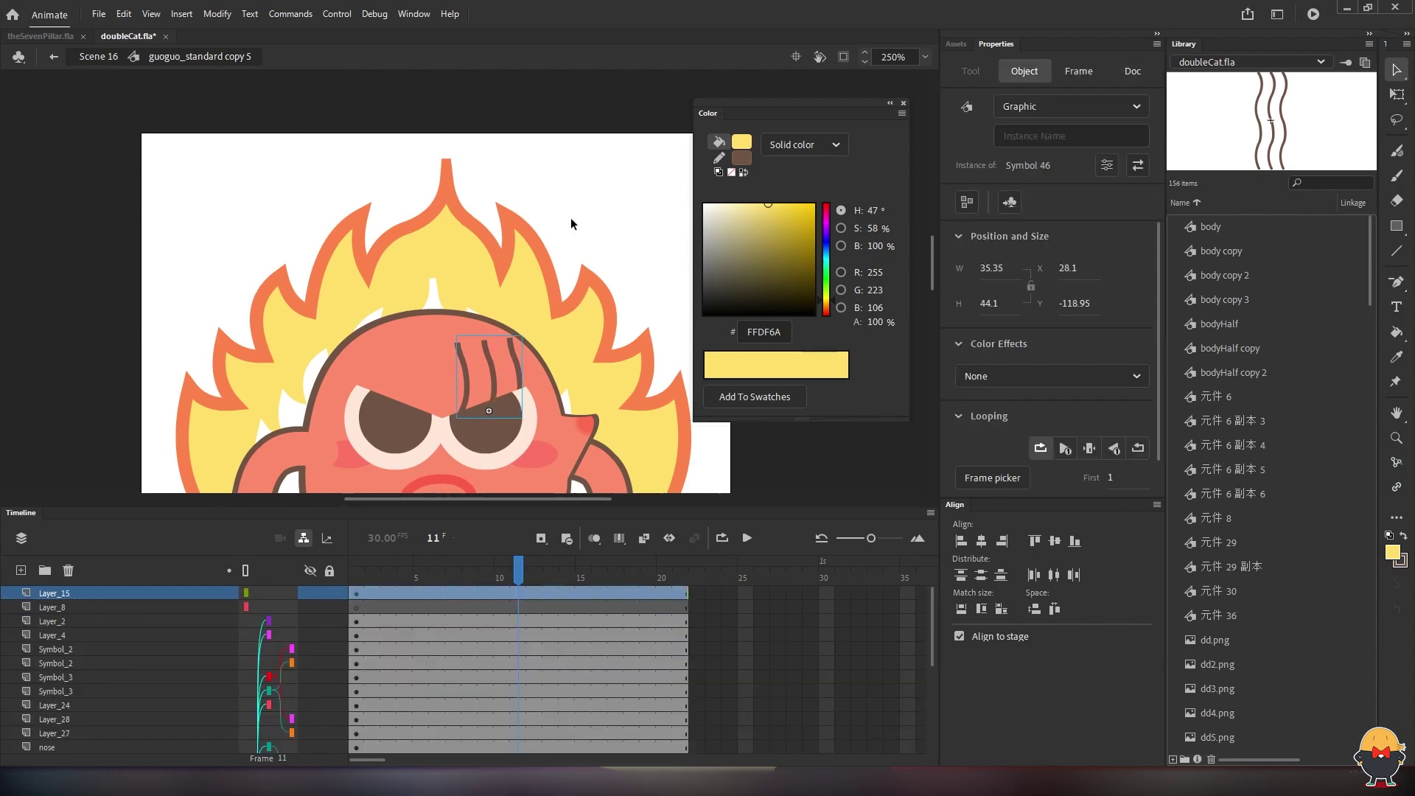
key(Return)
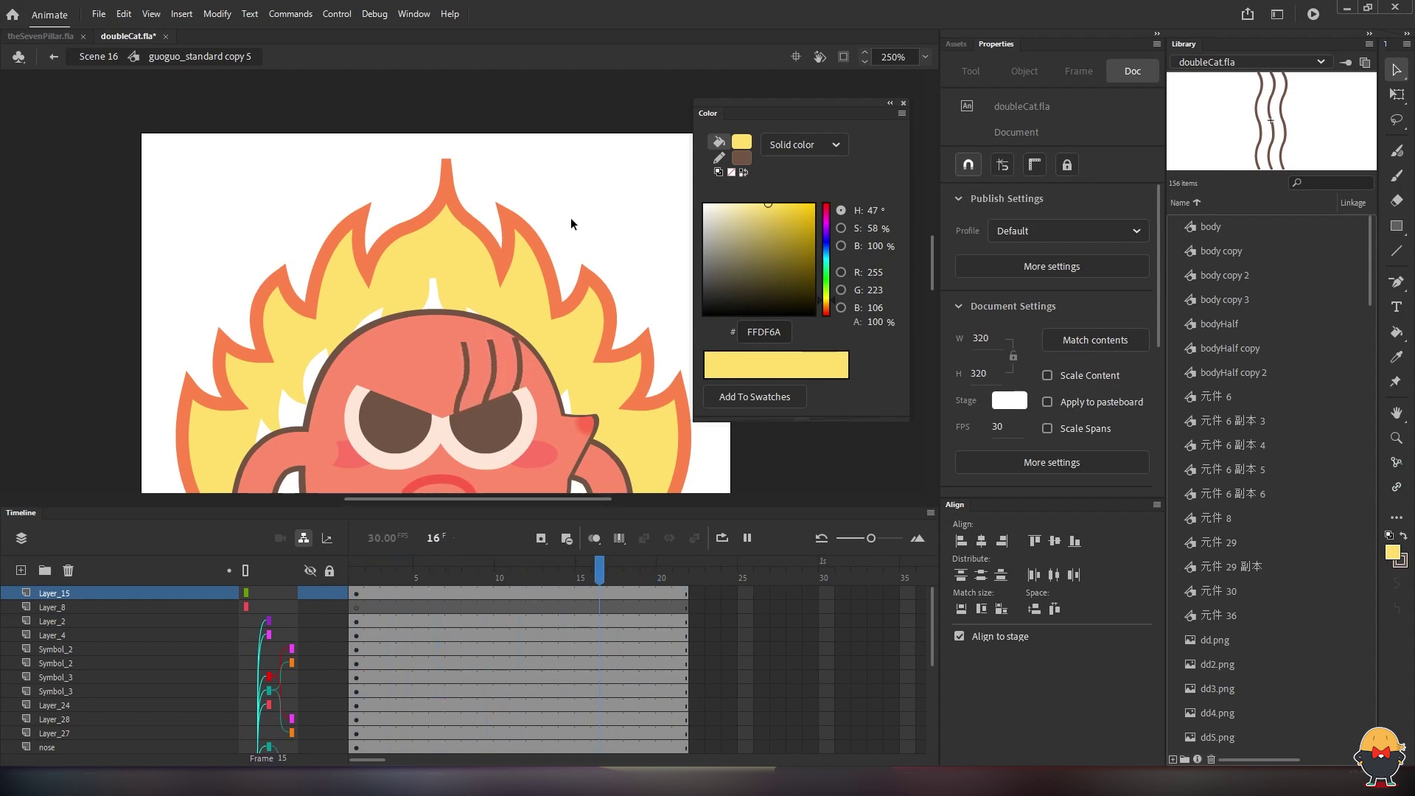
key(ctrl+s)
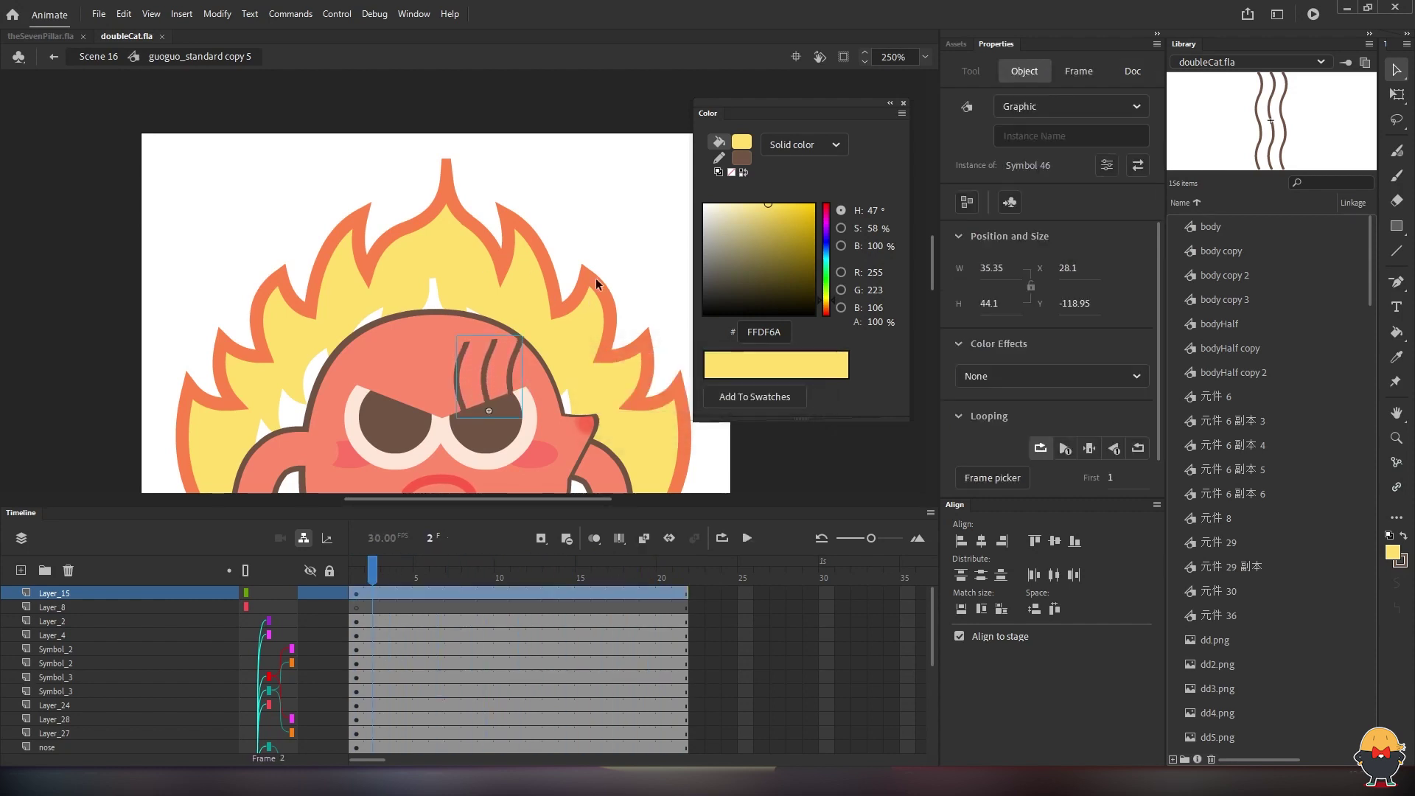
Inside the wavy-lines symbol, unlock the mask and lines layers at frame 1 and raise the mask shape's upper edge slightly
click(602, 127)
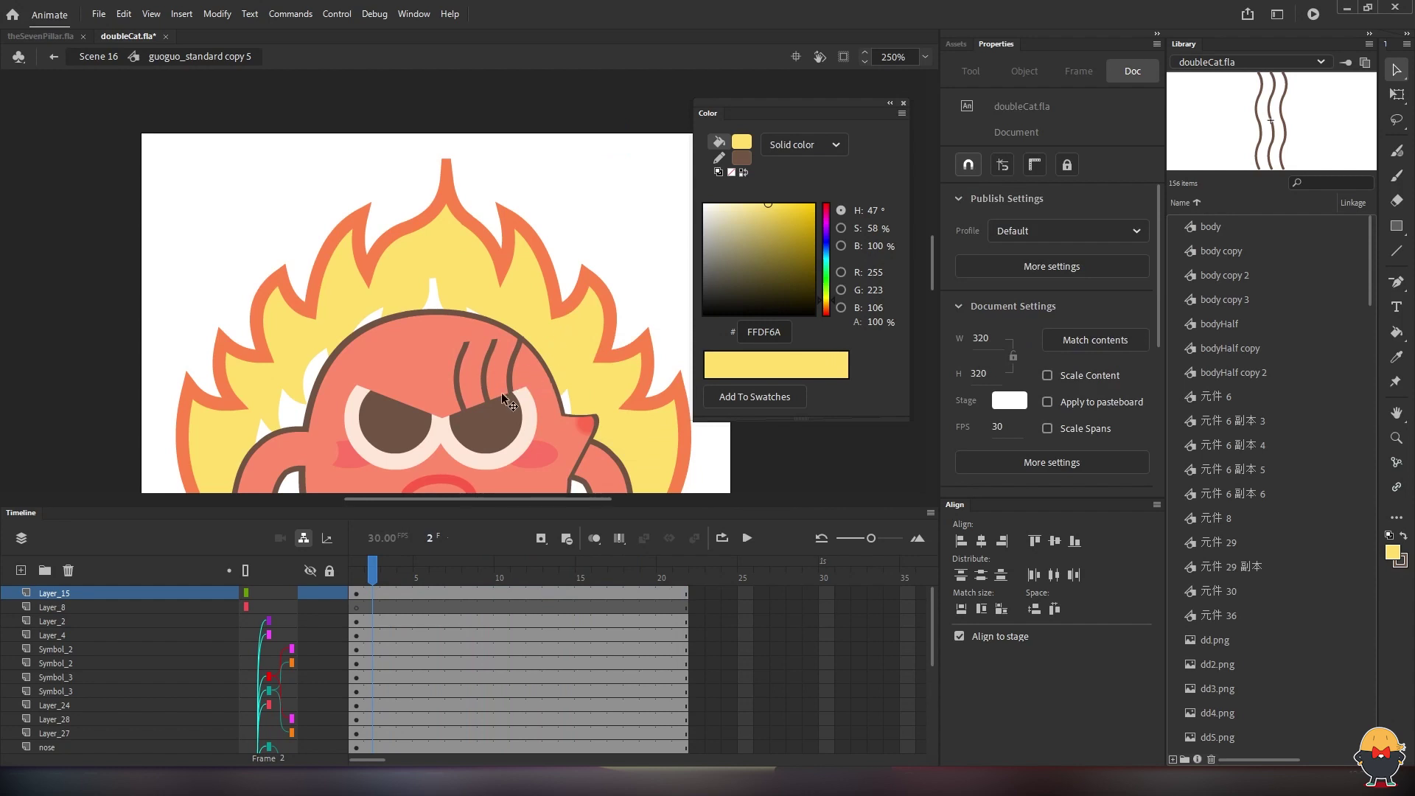
click(514, 391)
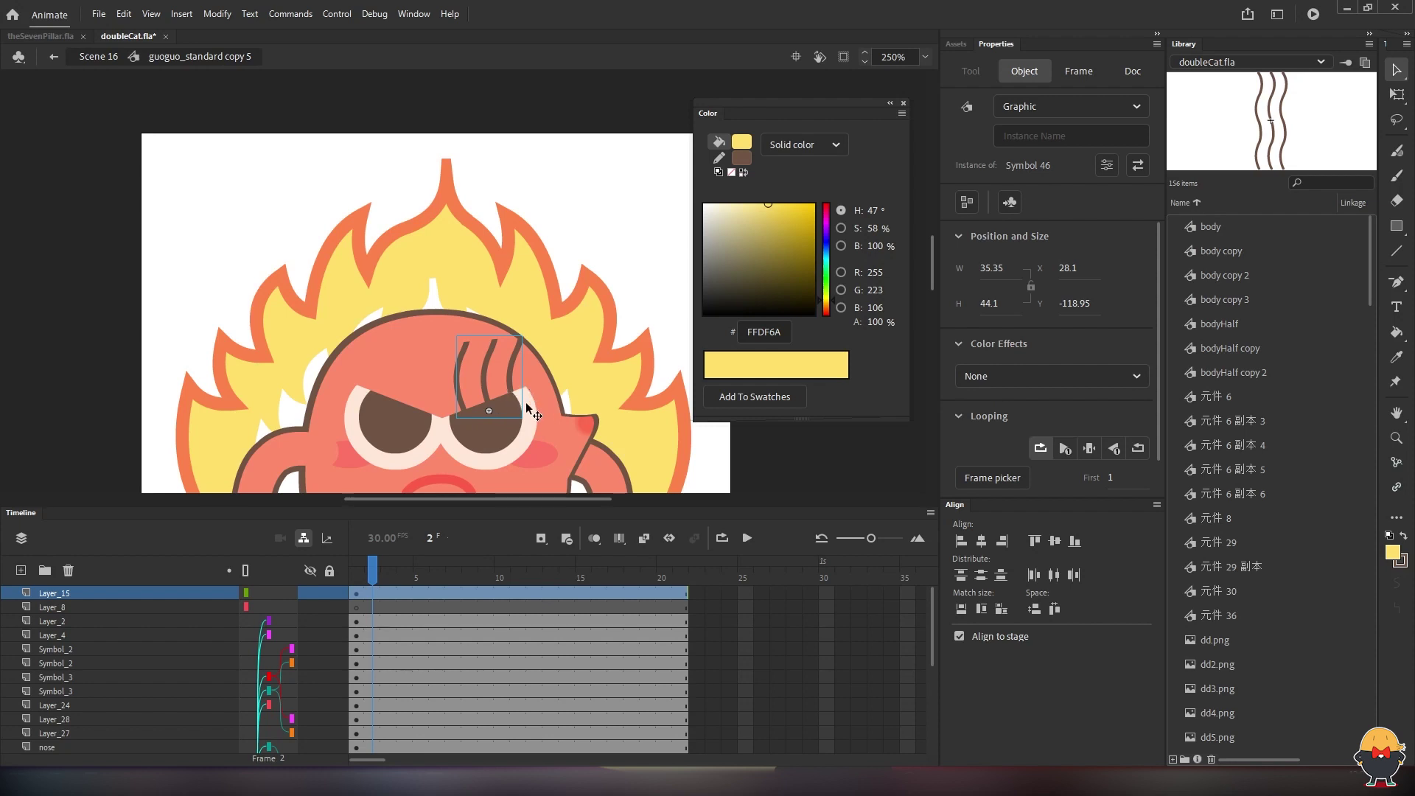
drag(531, 423, 482, 387)
double_click(489, 355)
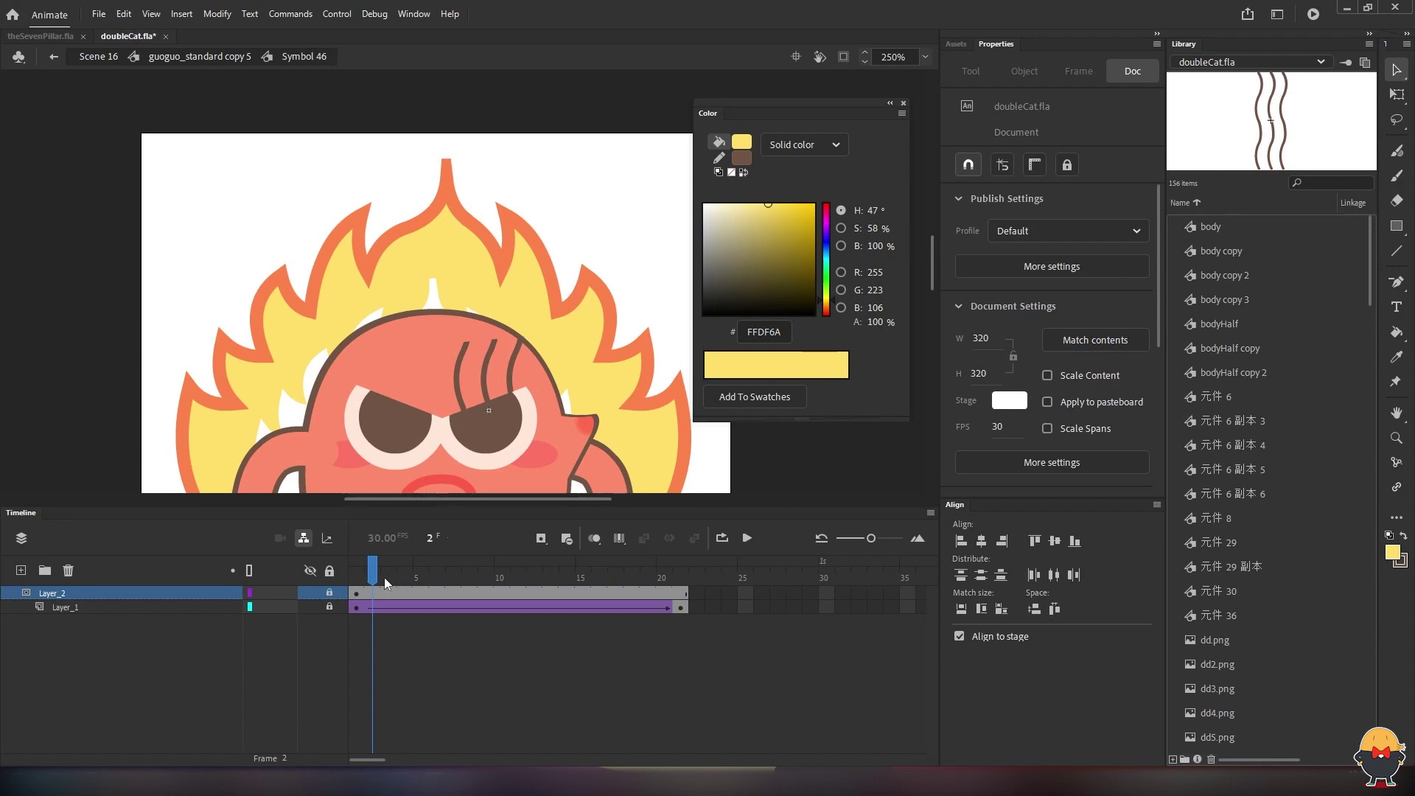
drag(383, 577, 322, 570)
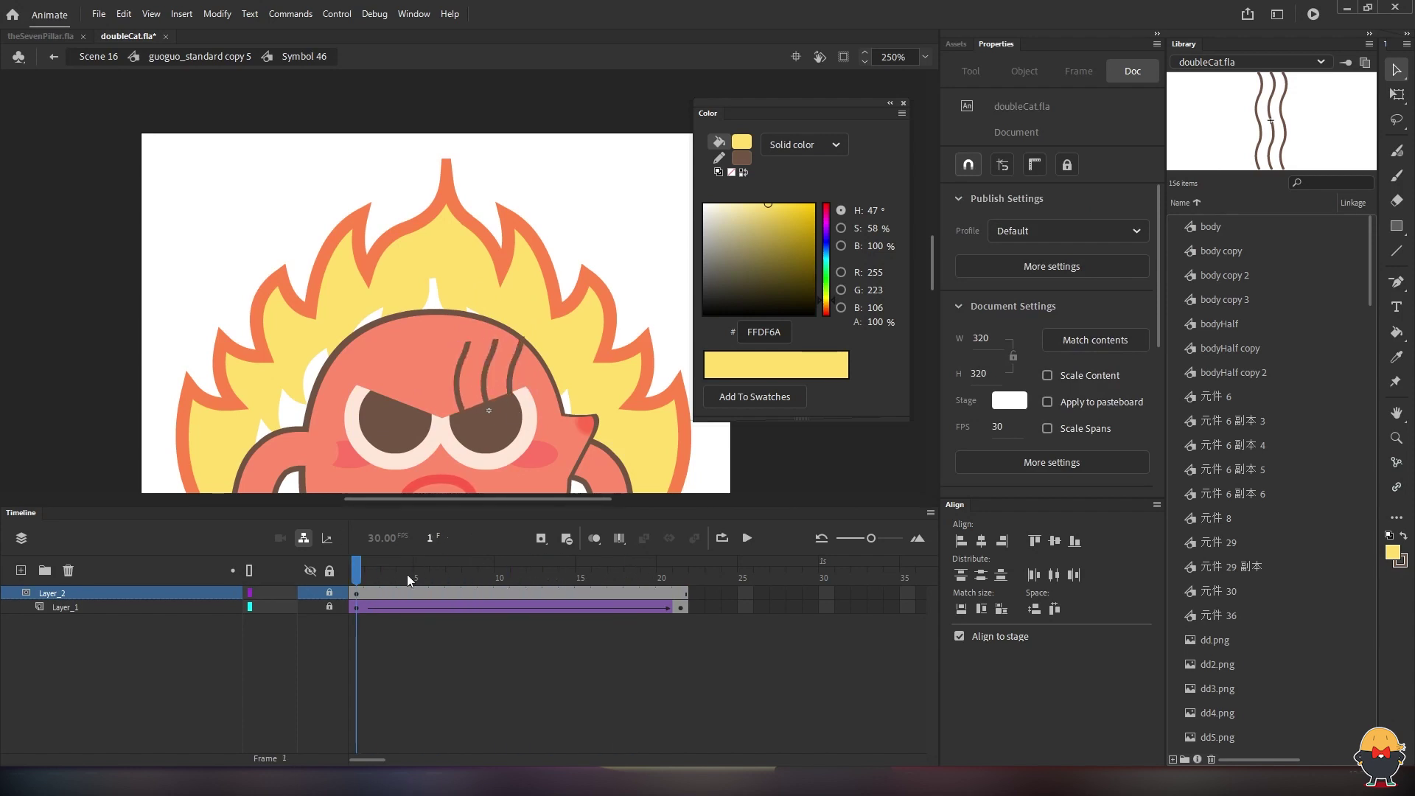
click(329, 595)
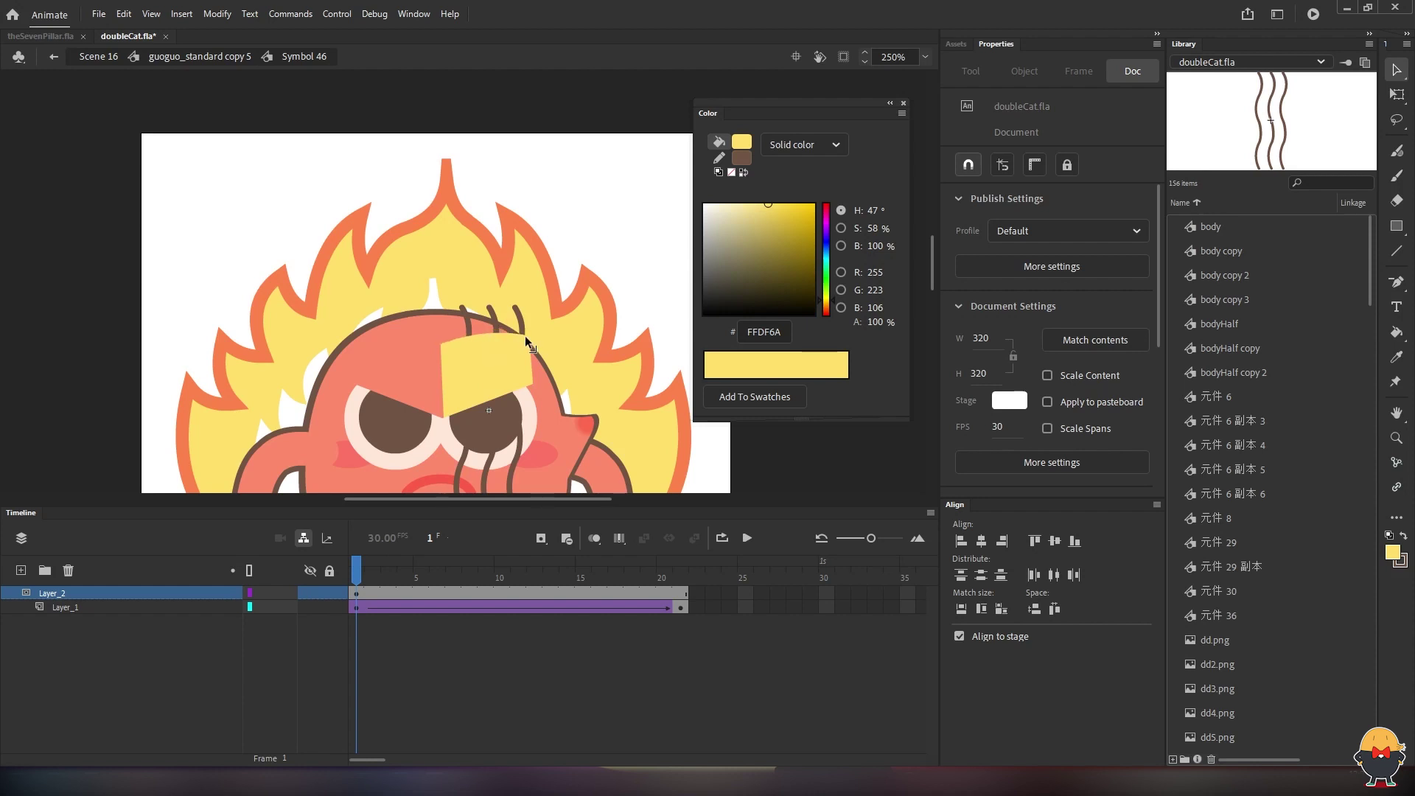
Lock the mask and lines layers, play the masked animation, and return to guoguo_standard copy 5
click(328, 606)
key(Return)
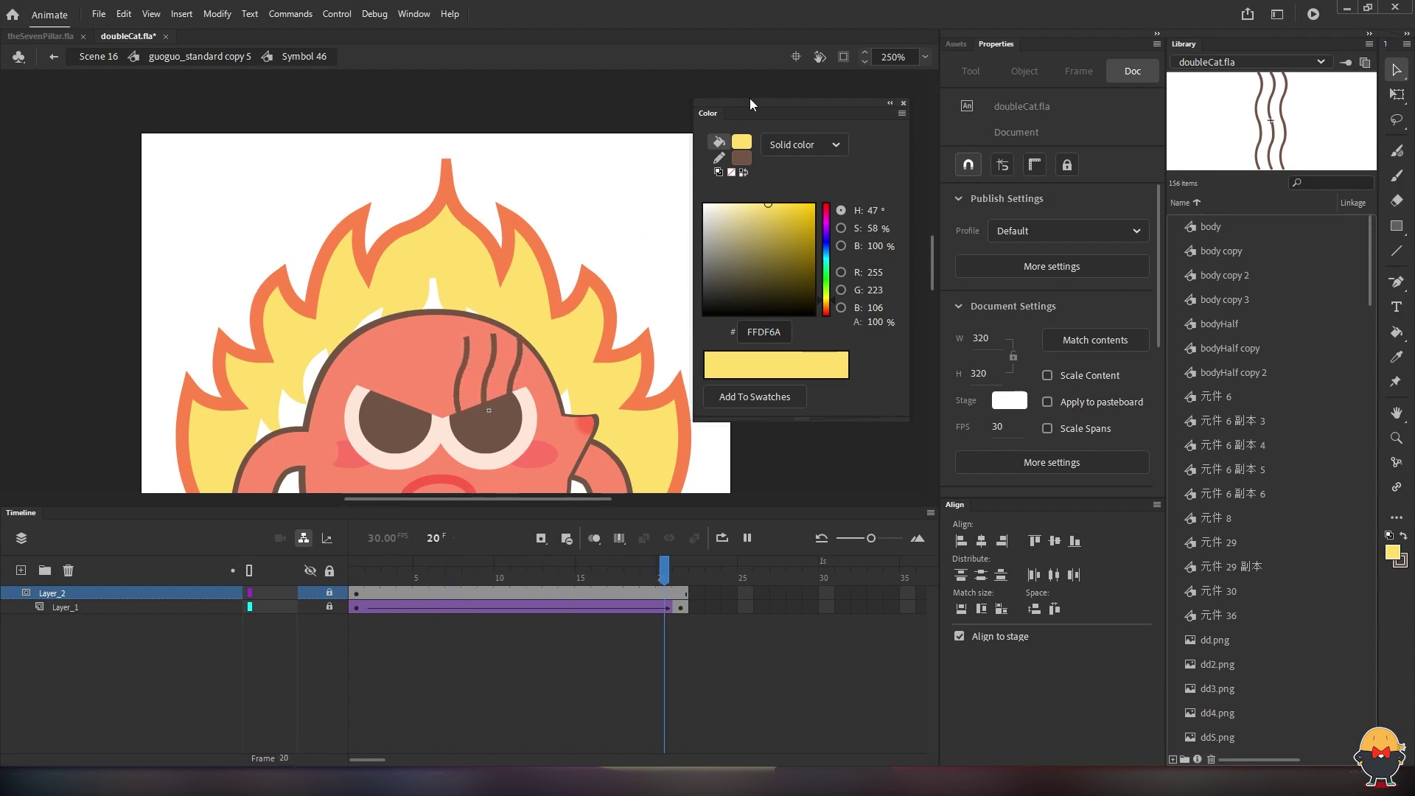
key(Return)
double_click(580, 257)
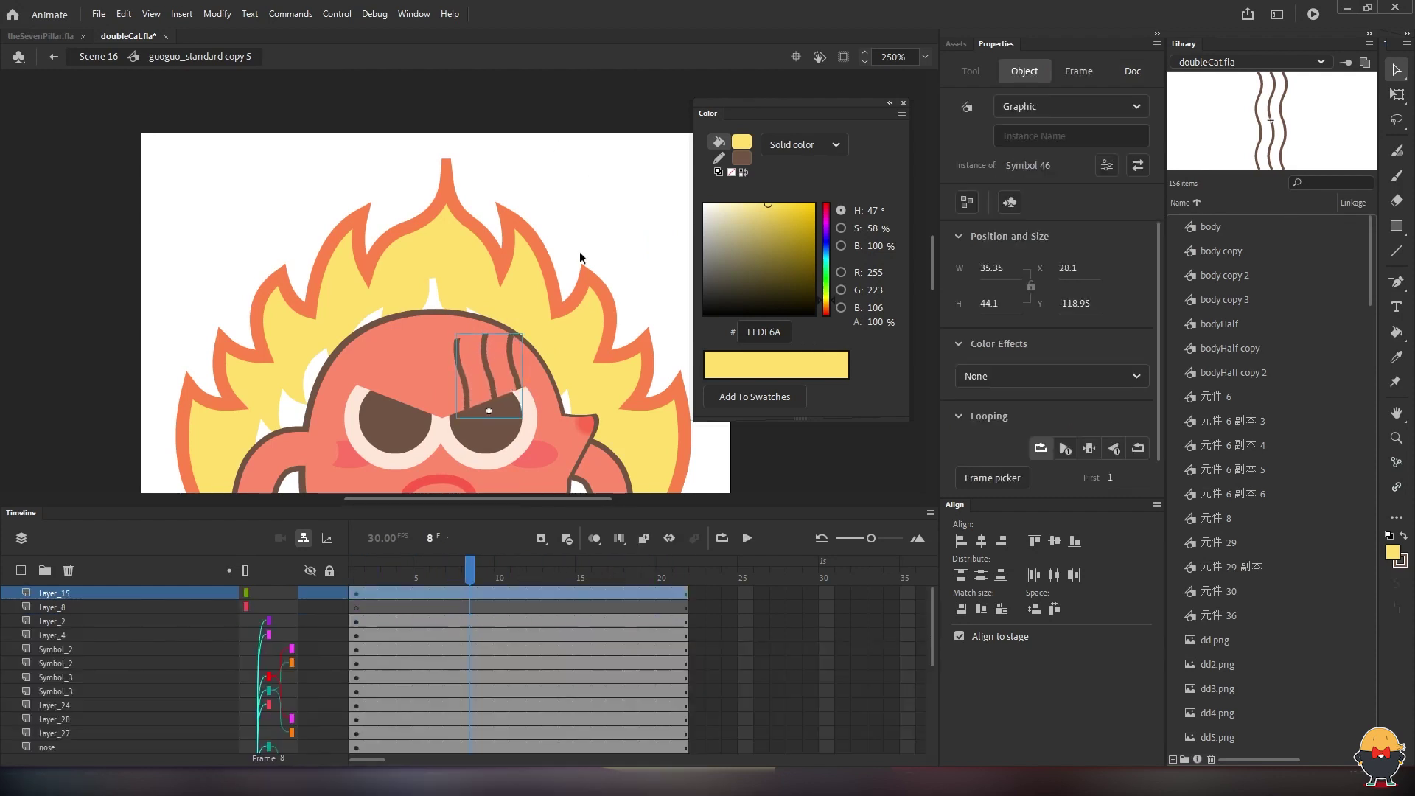
Duplicate the wavy-lines symbol onto the other half of the forehead, flip the copy horizontally, and place it at X -22.2
drag(494, 393, 400, 393)
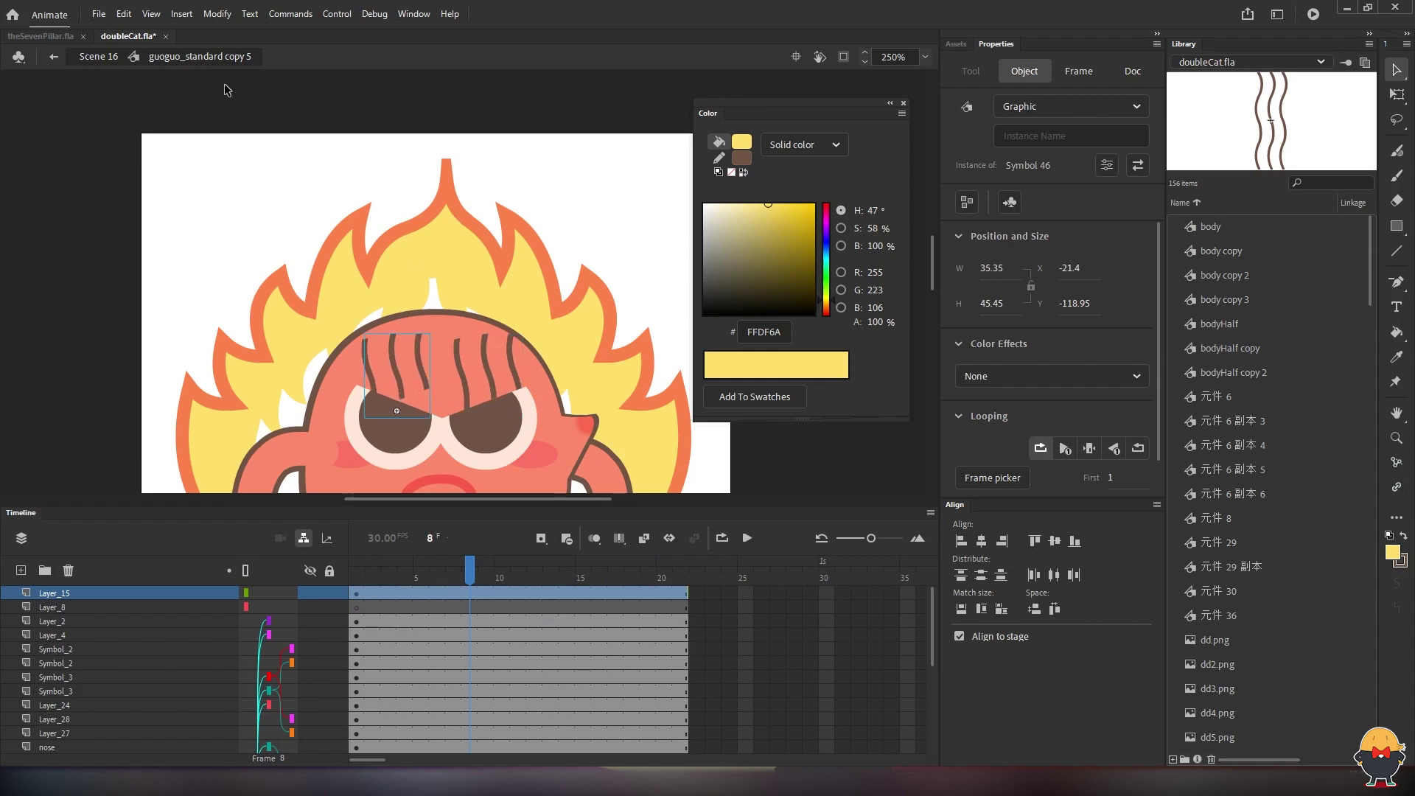
click(215, 16)
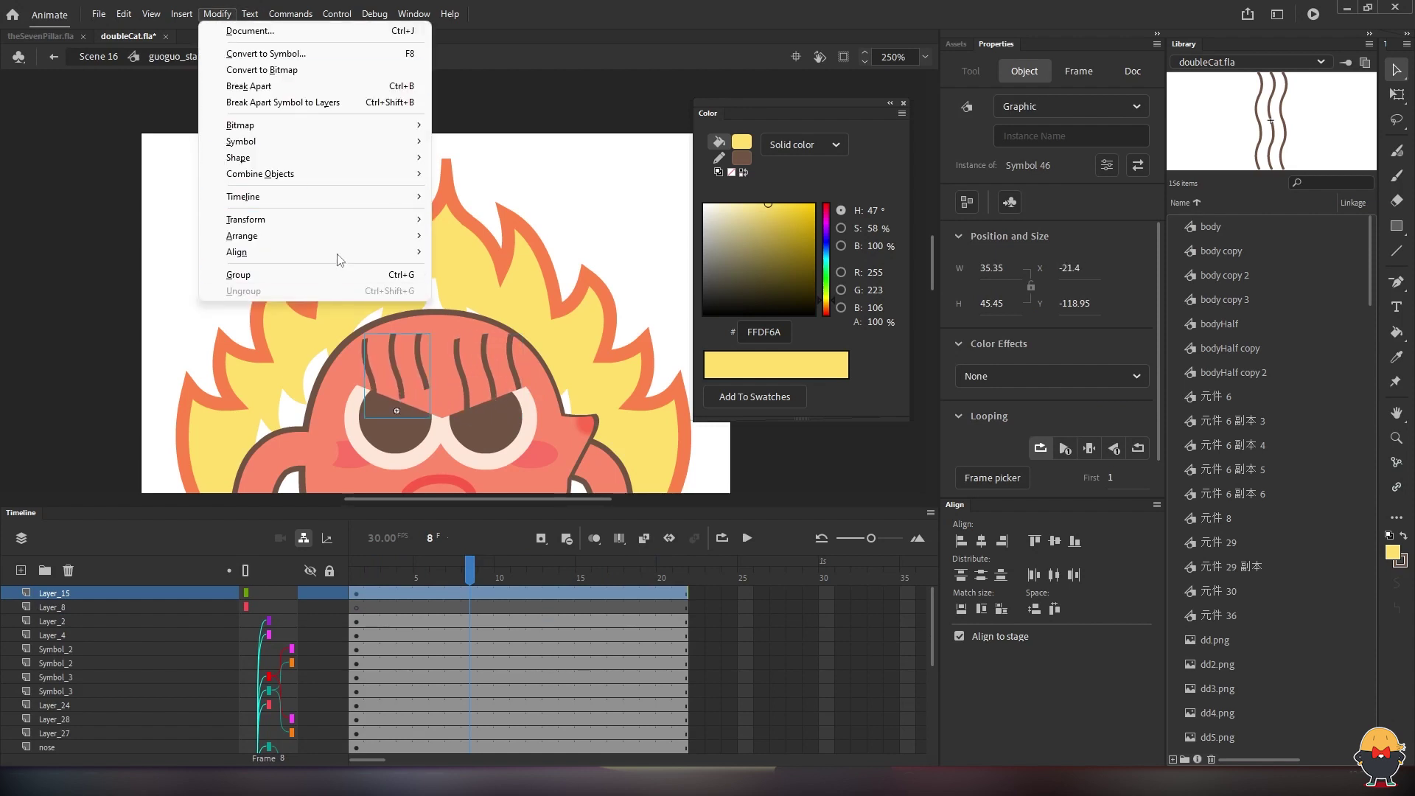
mouse_move(394, 234)
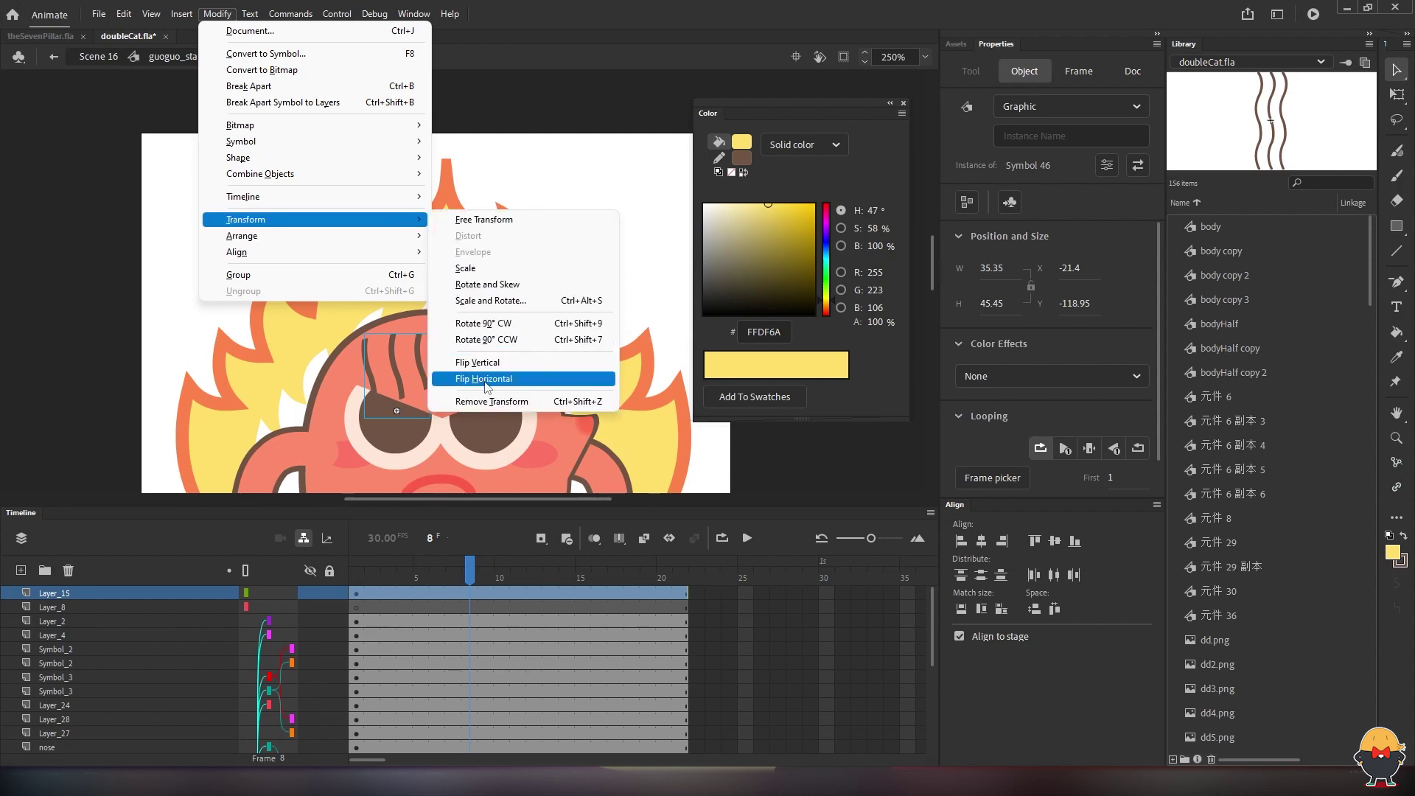
click(494, 384)
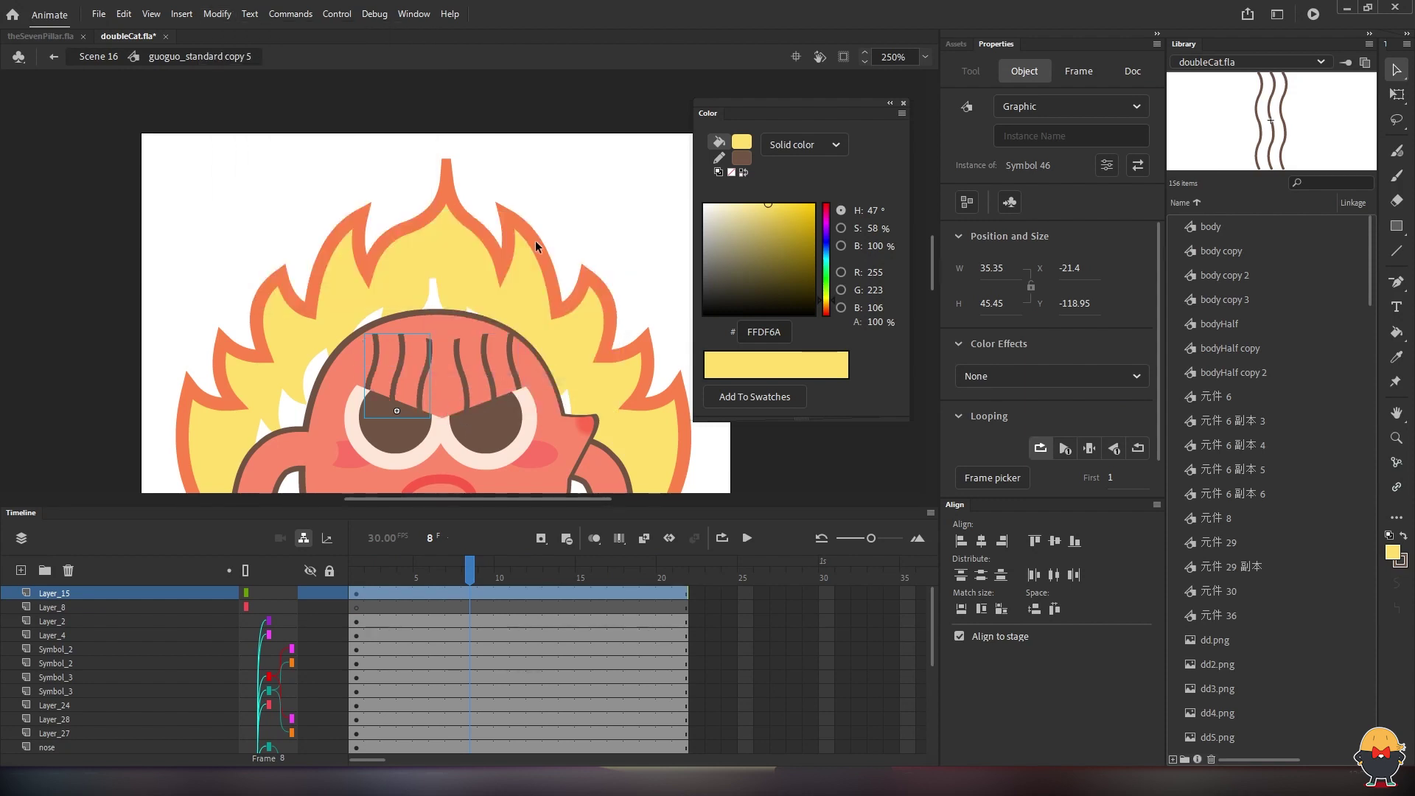
key(Left)
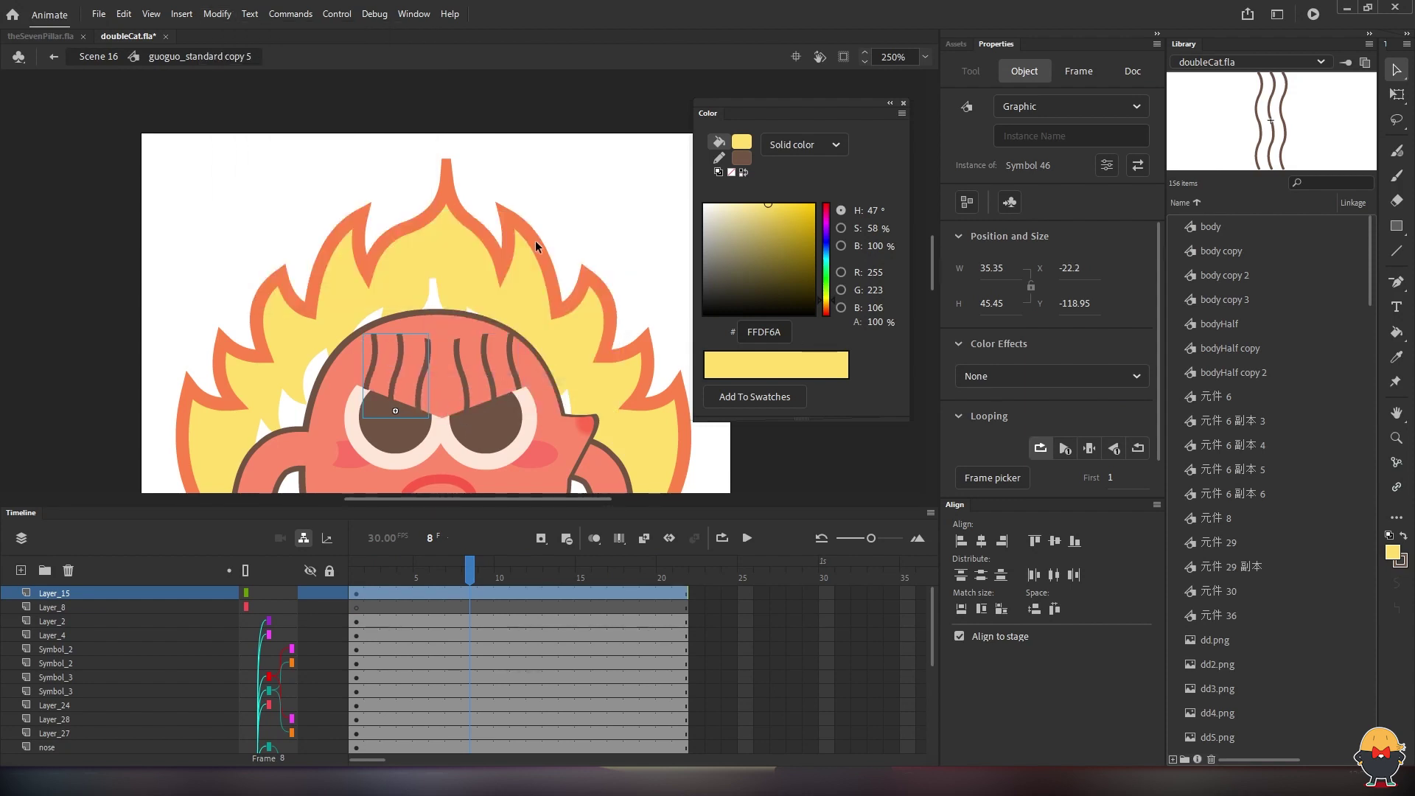
click(653, 193)
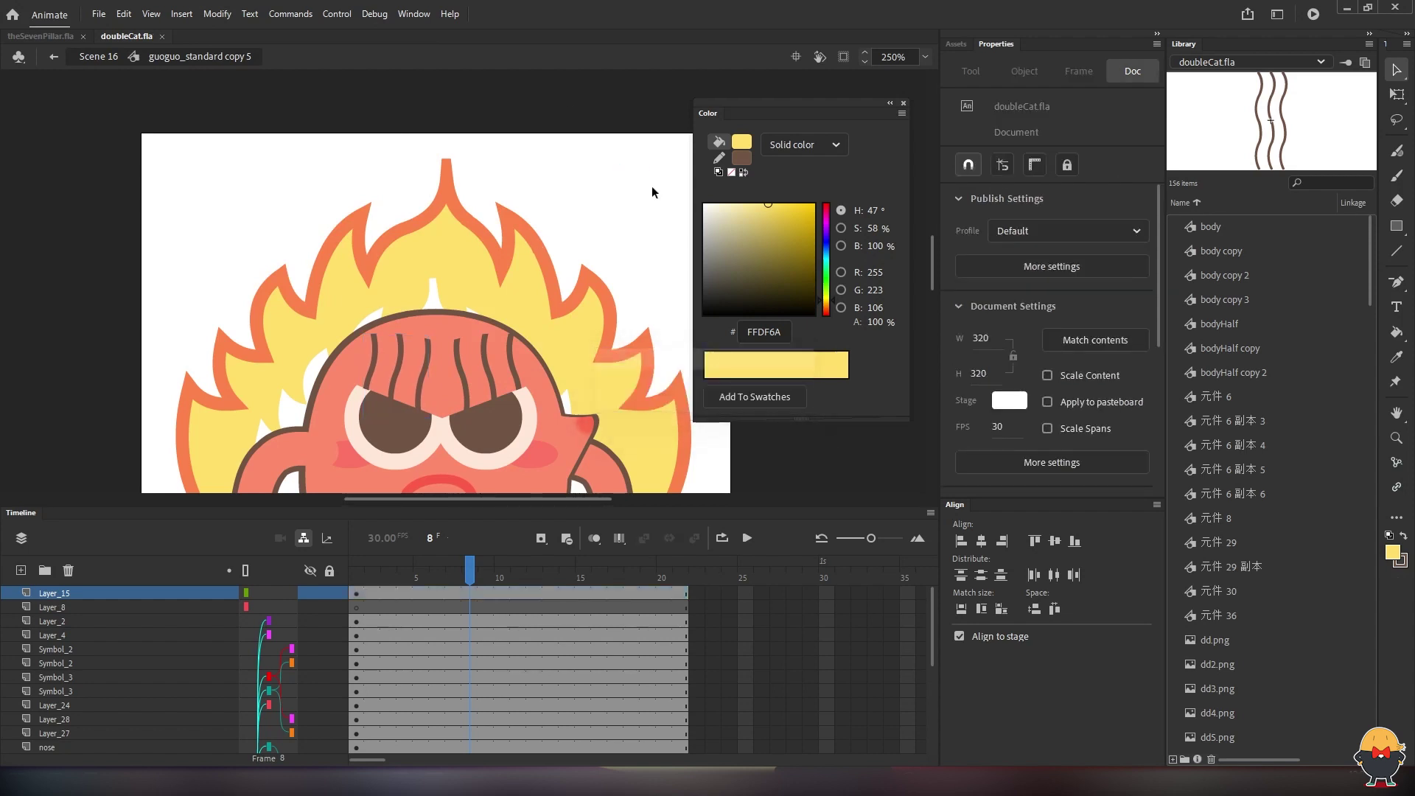
Play the mirrored wavy lines and compare frames 1 and 21 to check the loop
key(Return)
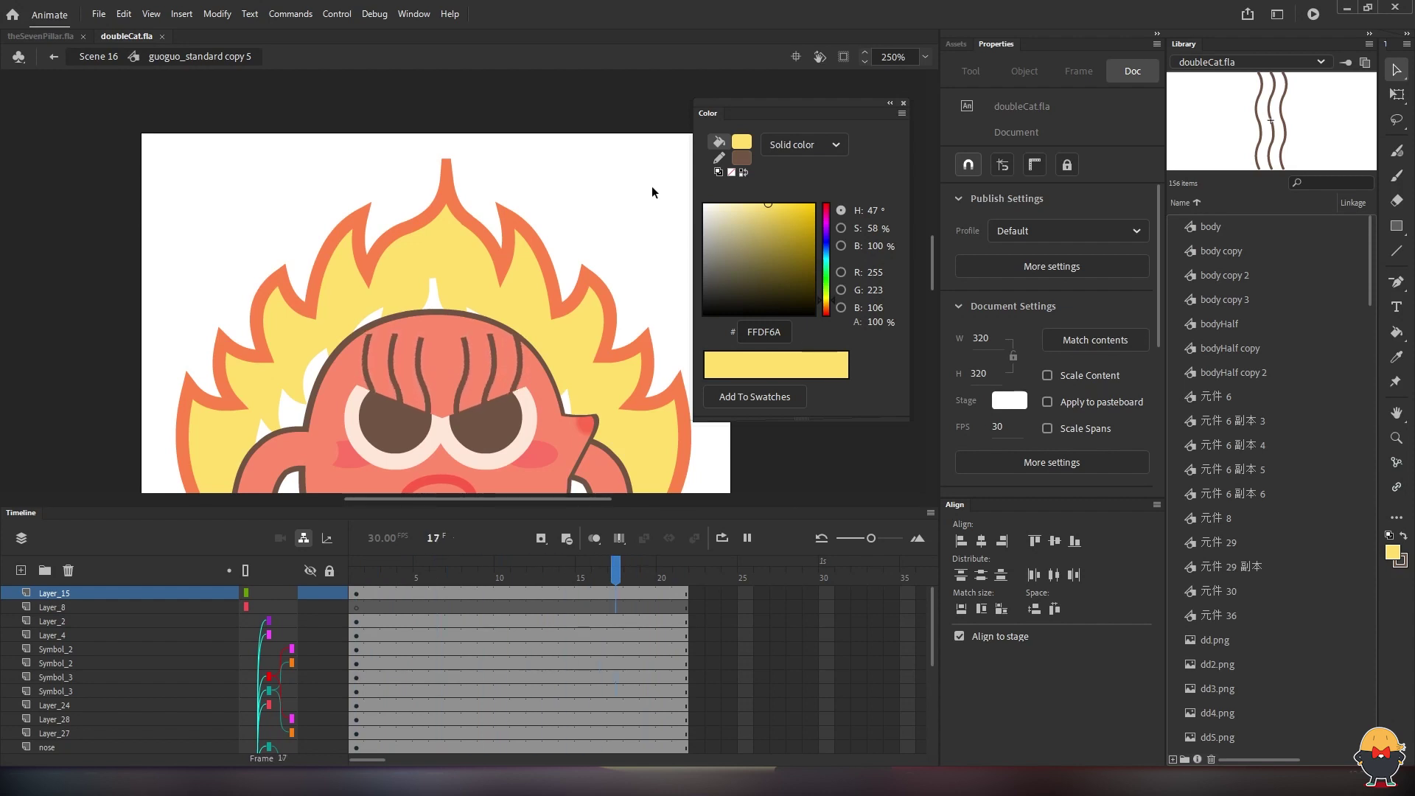
key(Return)
click(683, 577)
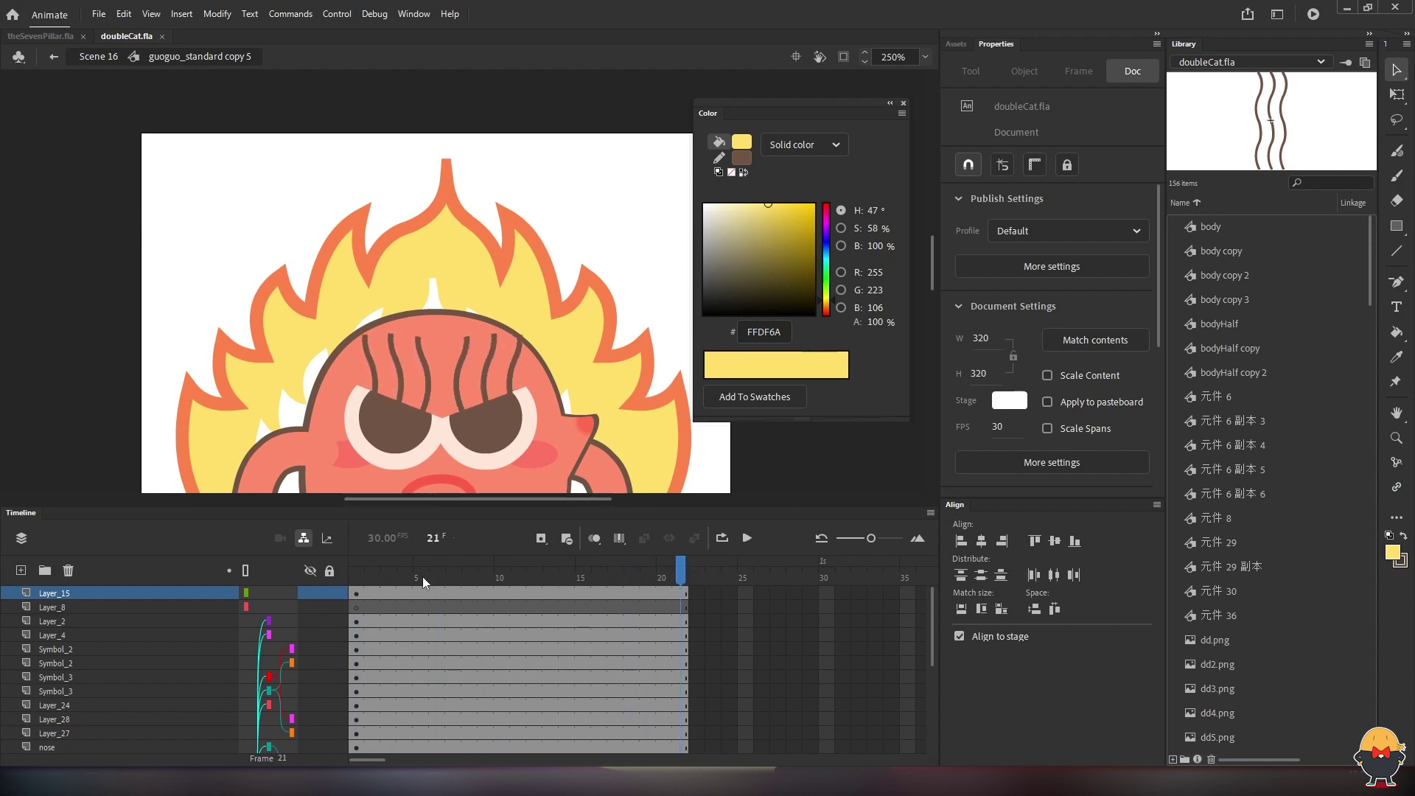
click(358, 567)
click(679, 579)
click(353, 573)
drag(369, 577, 682, 575)
Return to Scene 16 and play its animation to check the character's forehead lines
double_click(157, 103)
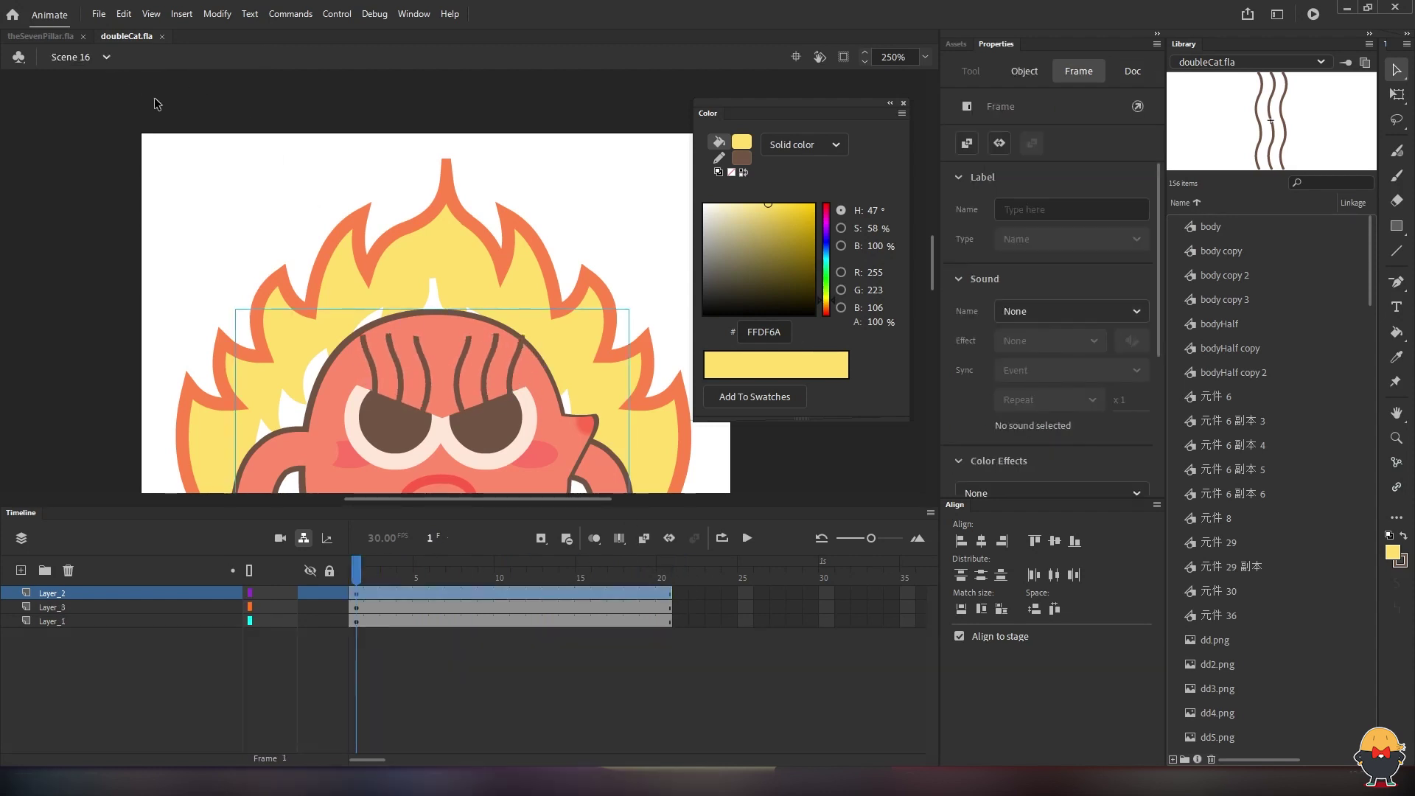
click(713, 647)
key(Return)
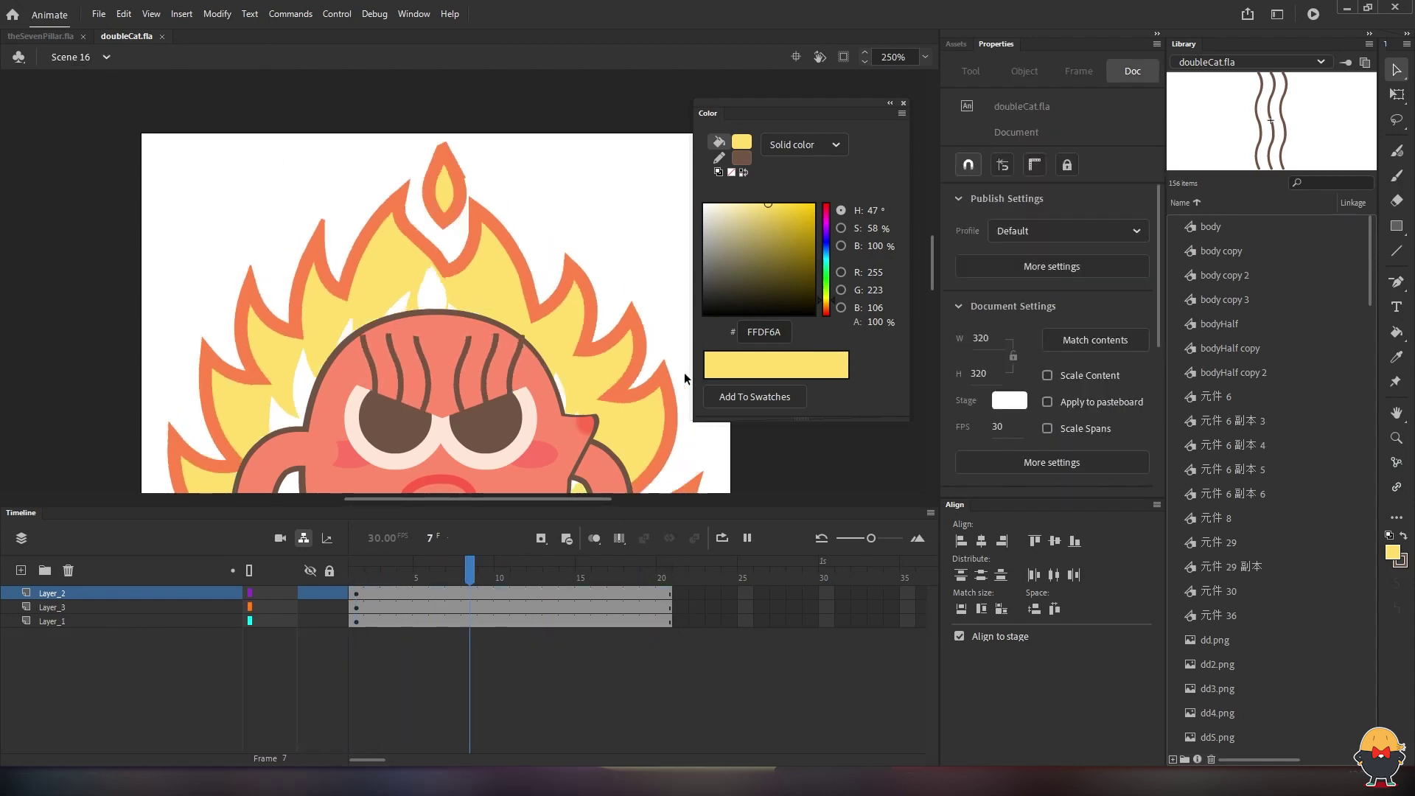
Set the angry character's graphic instance to play in a loop and play Scene 16 with the whole character in view
click(469, 449)
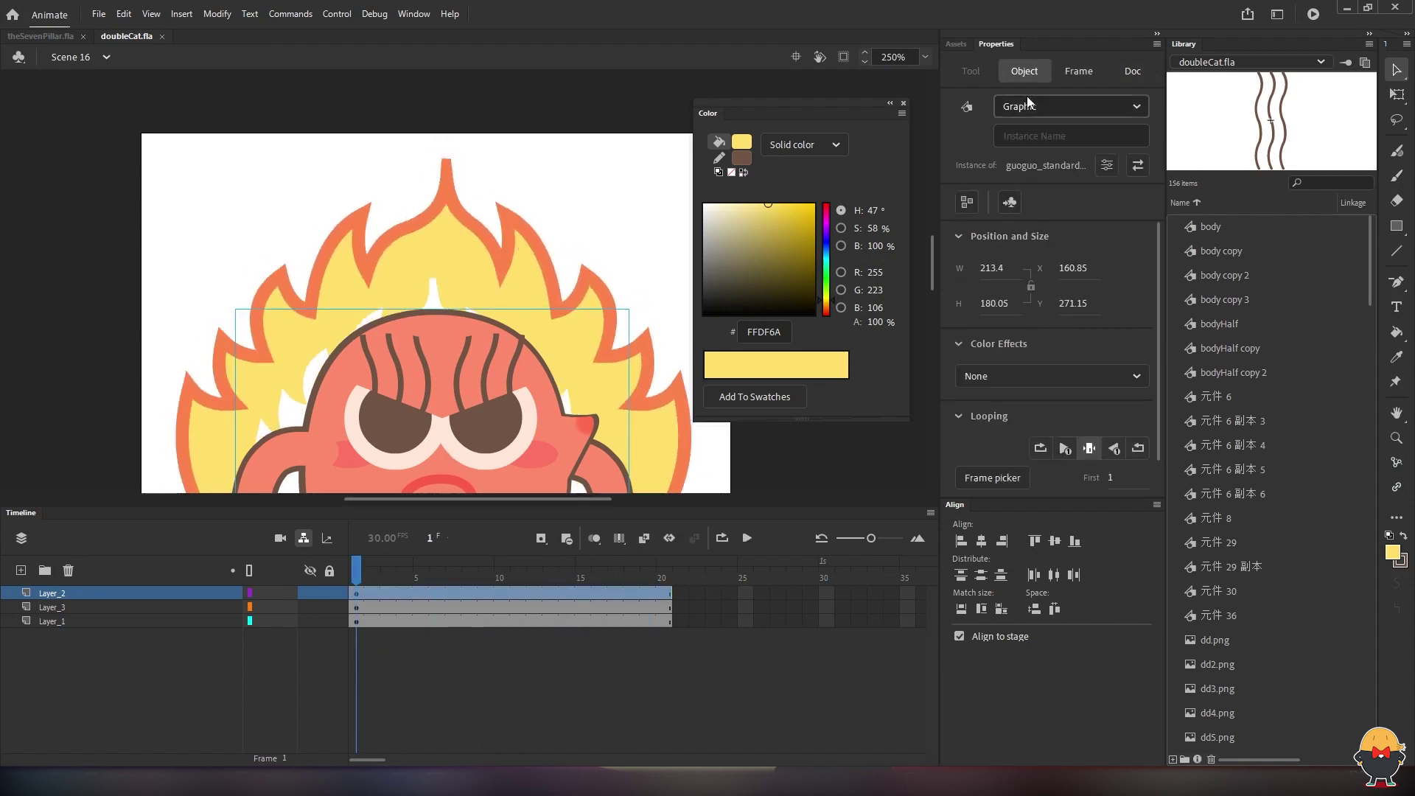
click(1040, 450)
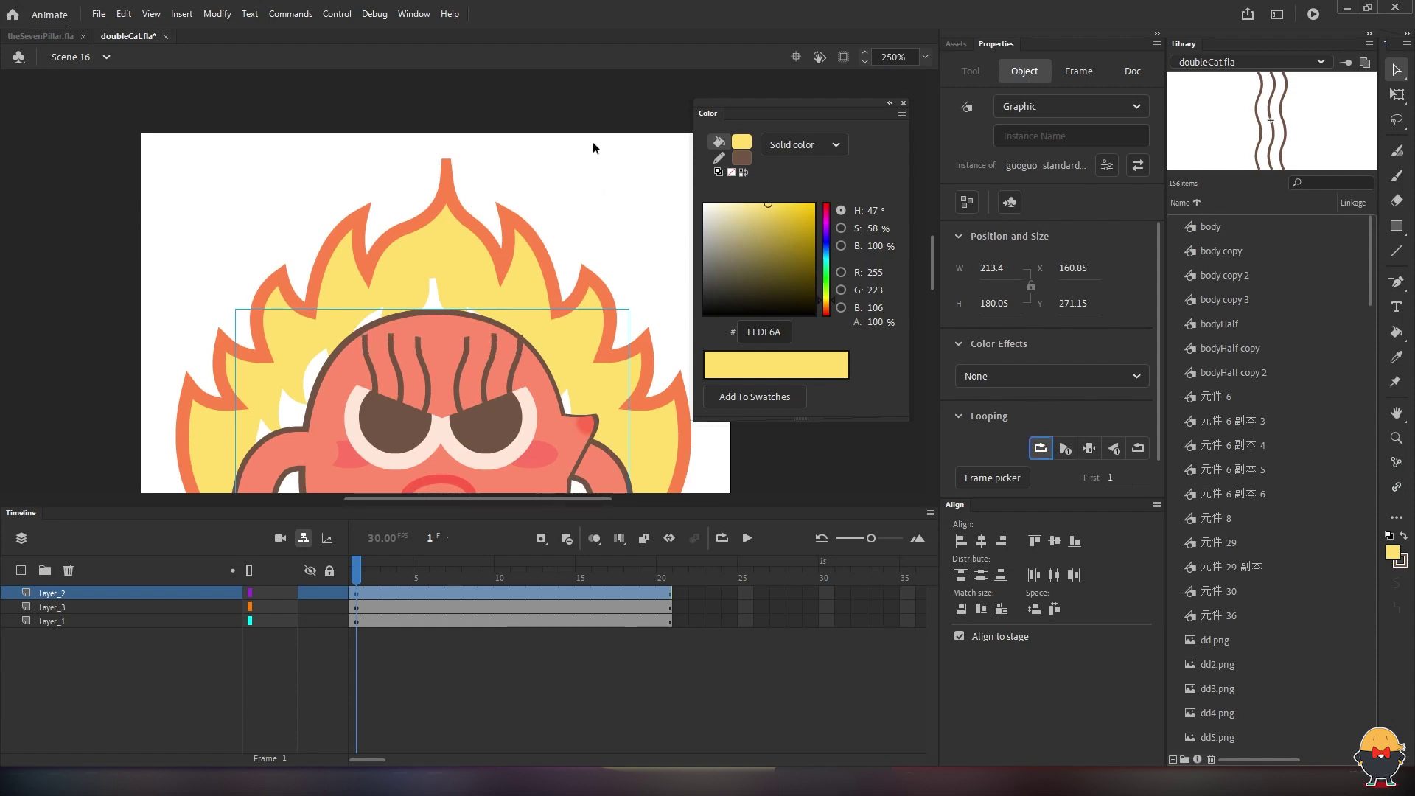
click(653, 87)
key(Return)
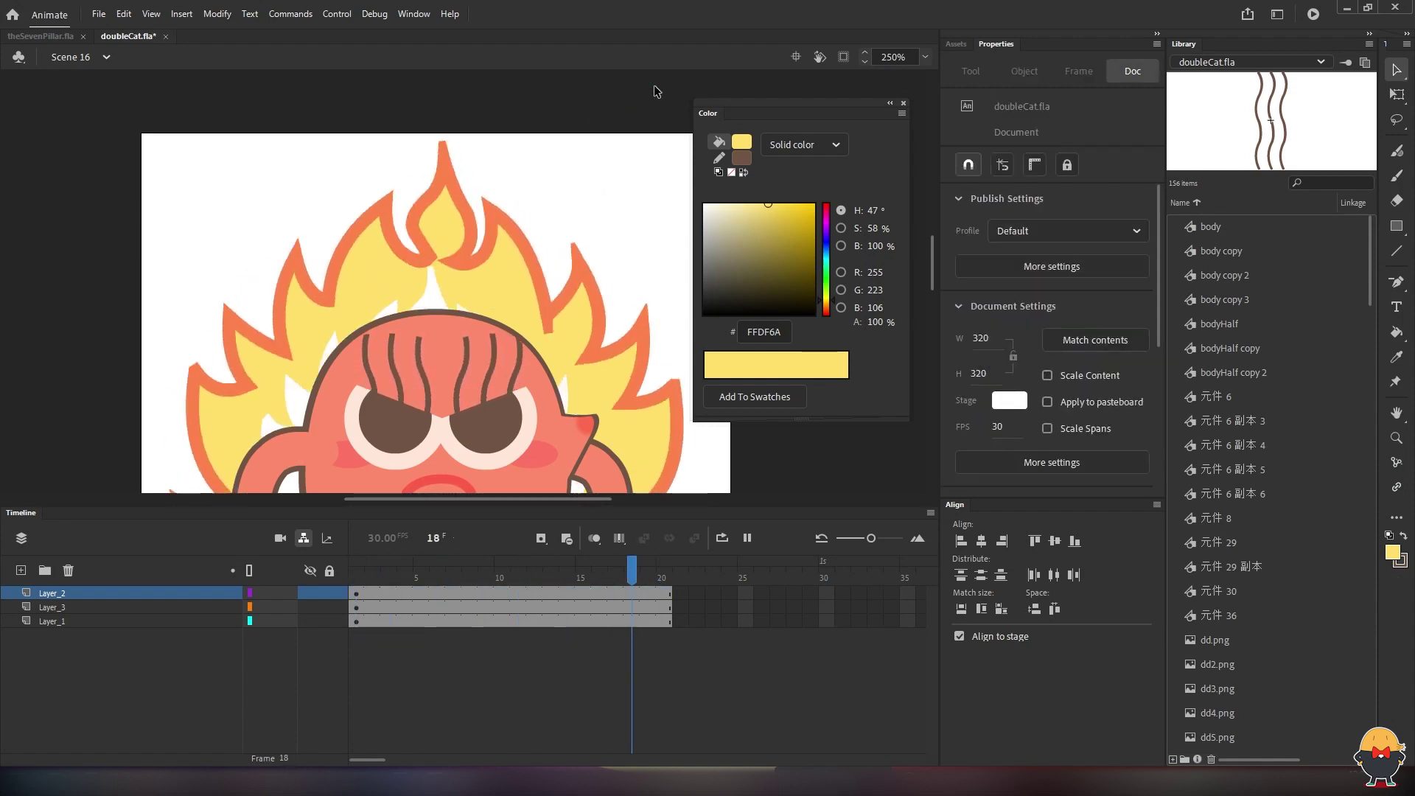
key(ctrl+minus)
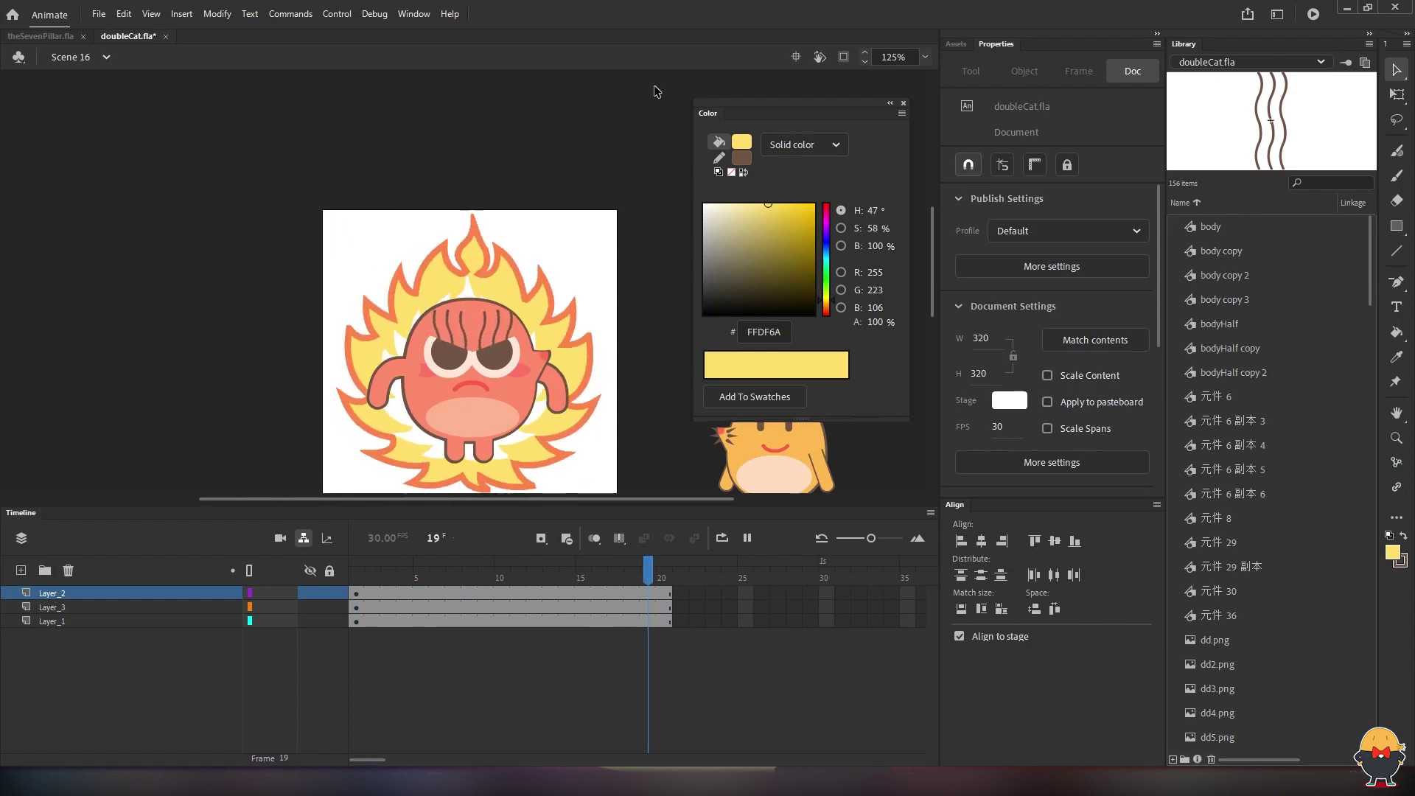